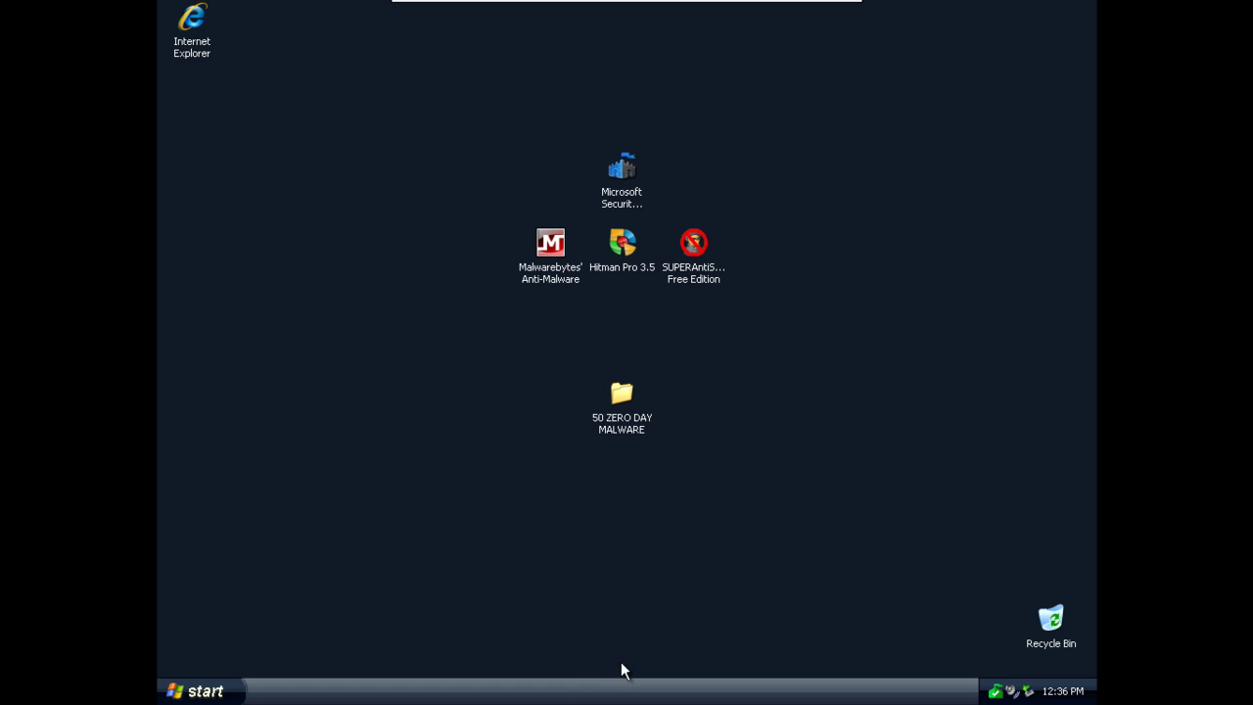
Step: Launch Microsoft Security Essentials and check for new virus definitions
{"action": "right_click", "coordinate": [383, 471]}
{"action": "left_click", "coordinate": [593, 456]}
{"action": "double_click", "coordinate": [624, 205]}
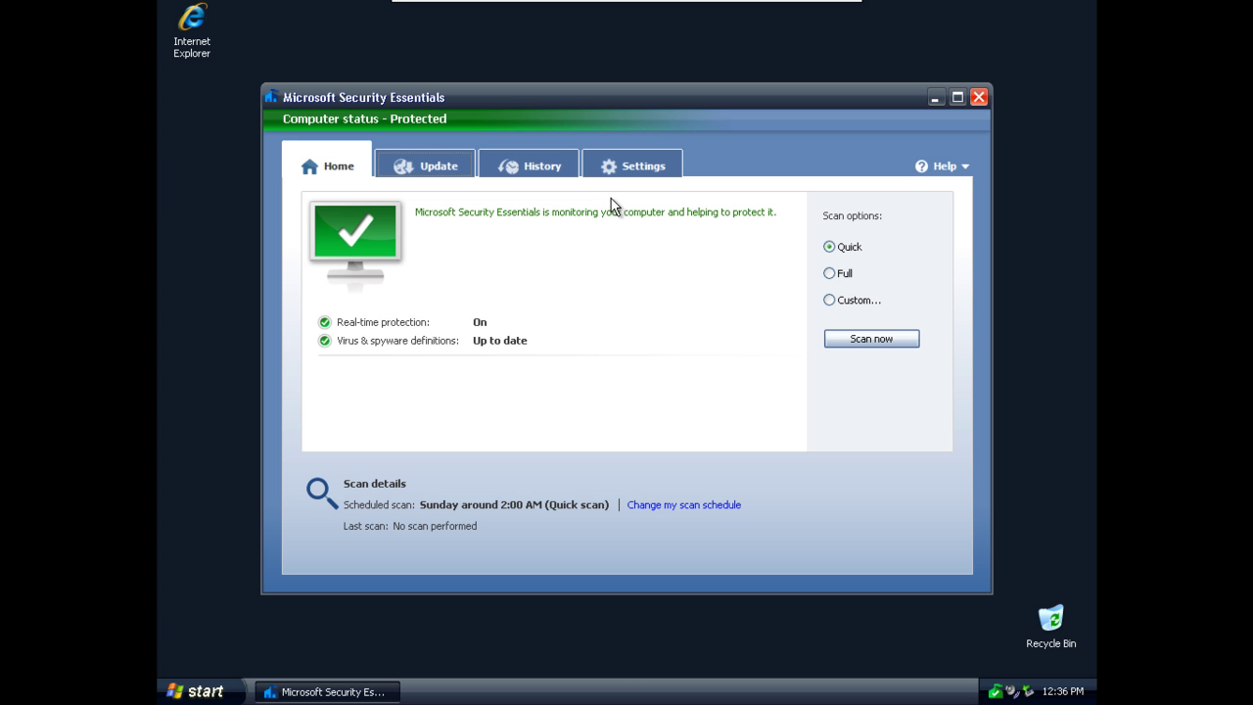
{"action": "left_click", "coordinate": [403, 169]}
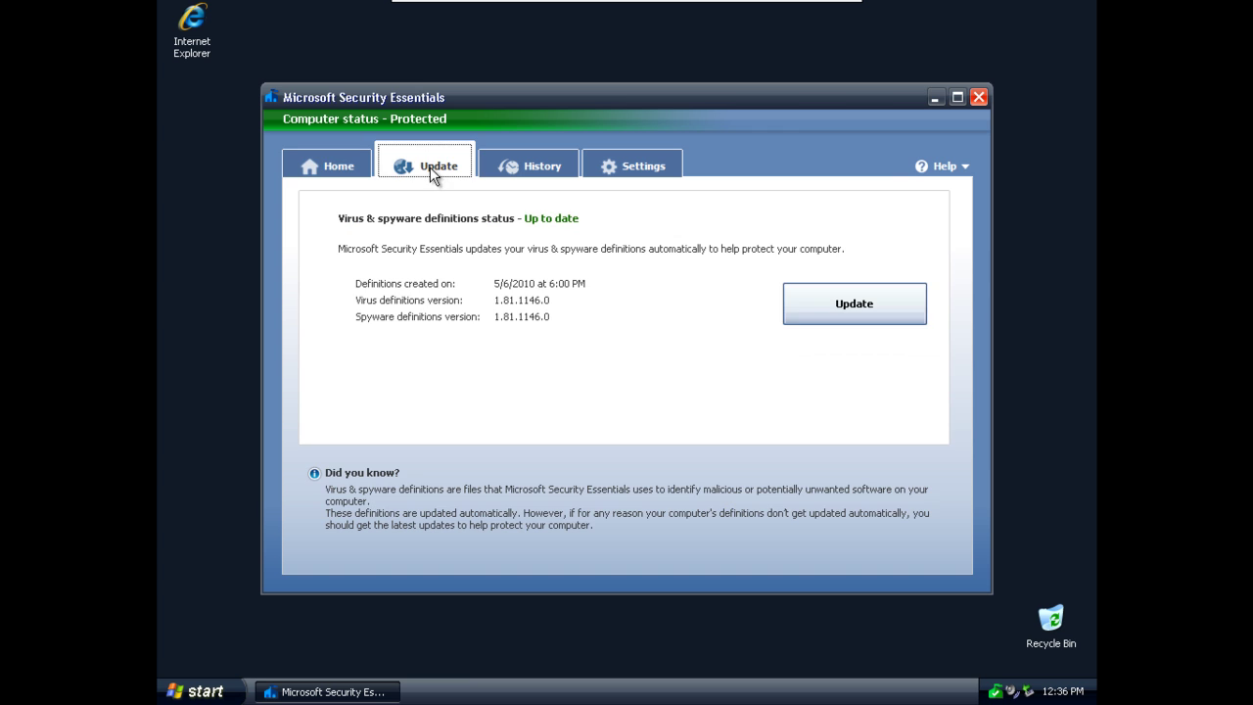
{"action": "left_click", "coordinate": [786, 302]}
Step: Review each Security Essentials Settings page, from scheduled scan to SpyNet, then close the program
{"action": "left_click", "coordinate": [627, 167]}
{"action": "left_click", "coordinate": [356, 207]}
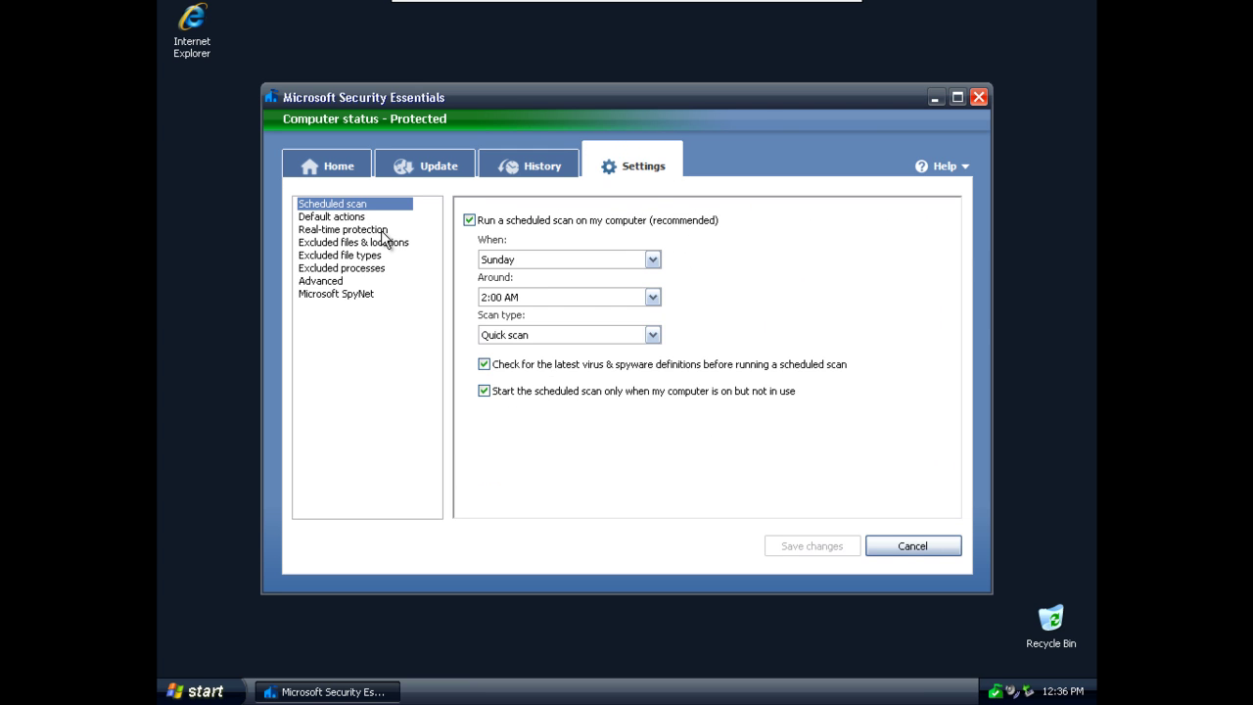
{"action": "left_click", "coordinate": [352, 227]}
{"action": "left_click", "coordinate": [349, 218]}
{"action": "left_click", "coordinate": [362, 243]}
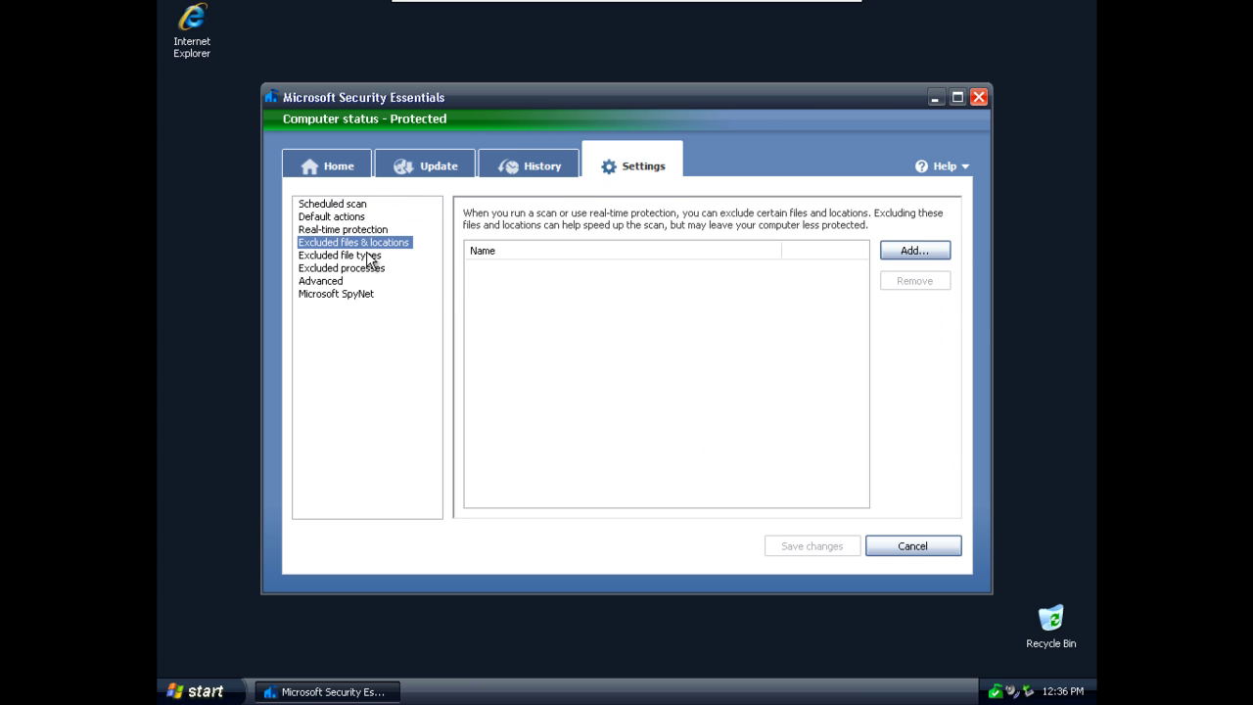
{"action": "left_click", "coordinate": [368, 268]}
{"action": "left_click", "coordinate": [348, 281]}
{"action": "left_click", "coordinate": [352, 294]}
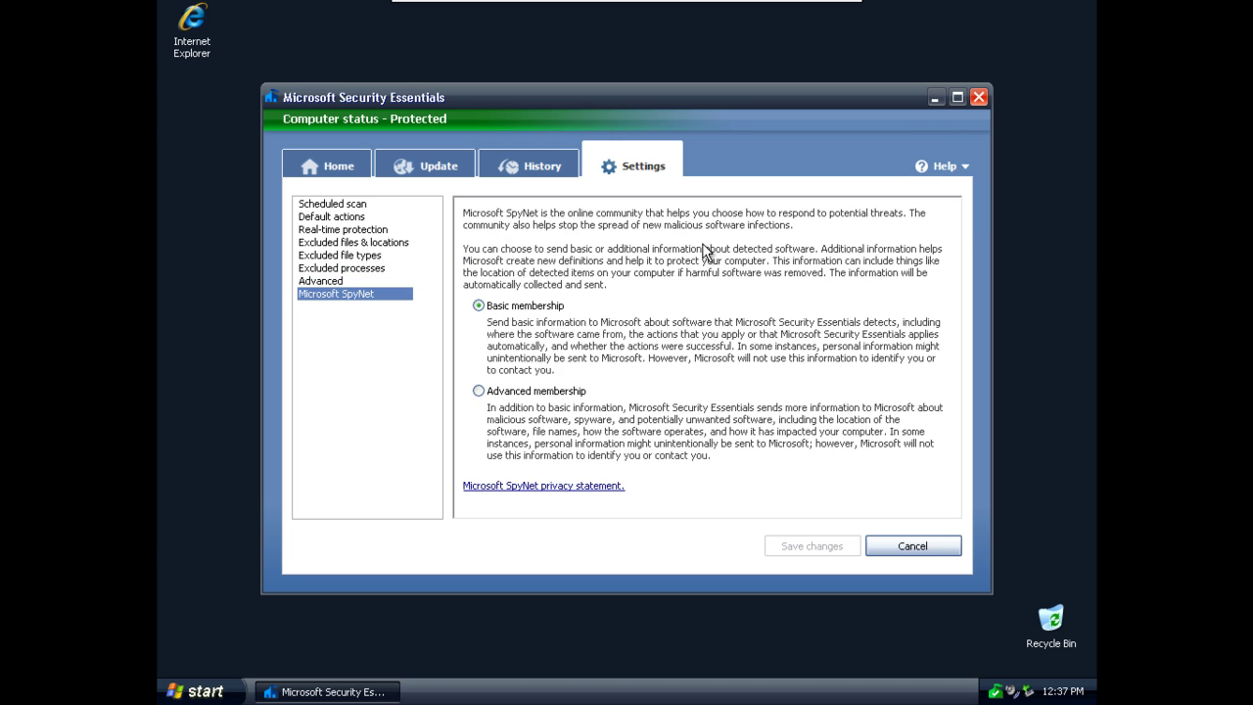
{"action": "left_click", "coordinate": [976, 98]}
Step: In Auslogics Task Manager, inspect the msseces.exe, MsMpEng.exe and msiexec.exe processes
{"action": "right_click", "coordinate": [218, 582]}
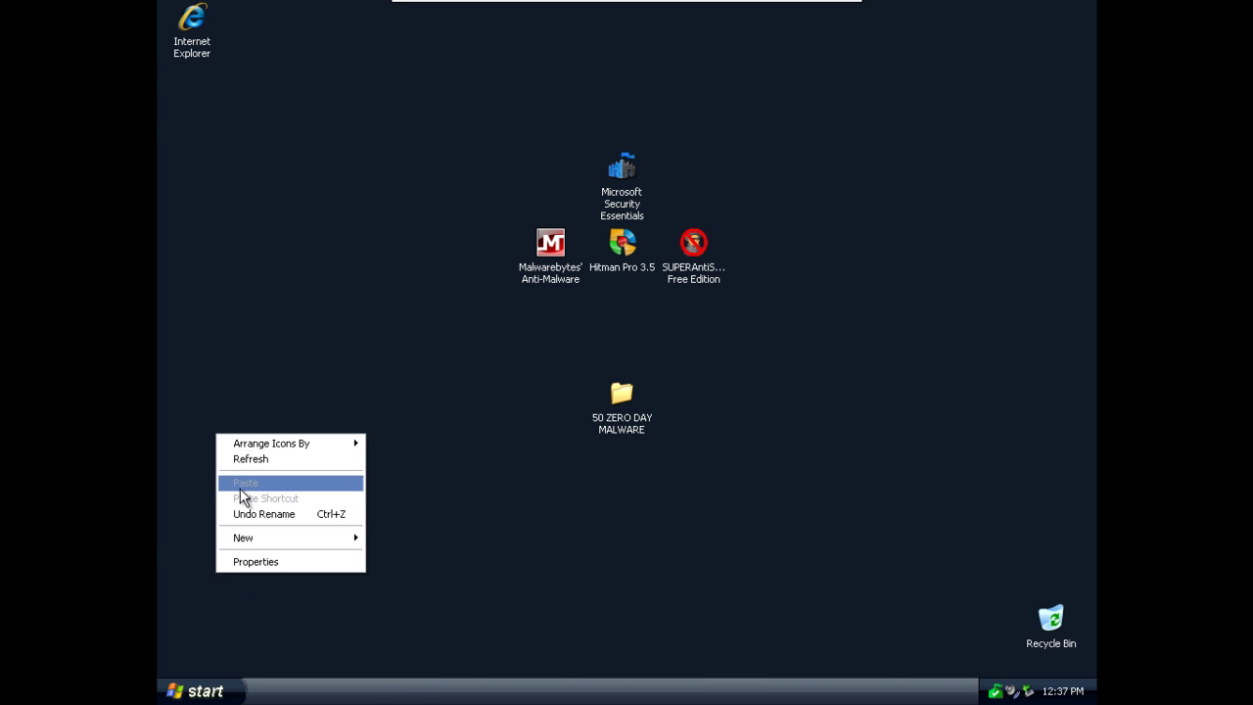
{"action": "left_click", "coordinate": [250, 457]}
{"action": "right_click", "coordinate": [325, 685]}
{"action": "left_click", "coordinate": [382, 648]}
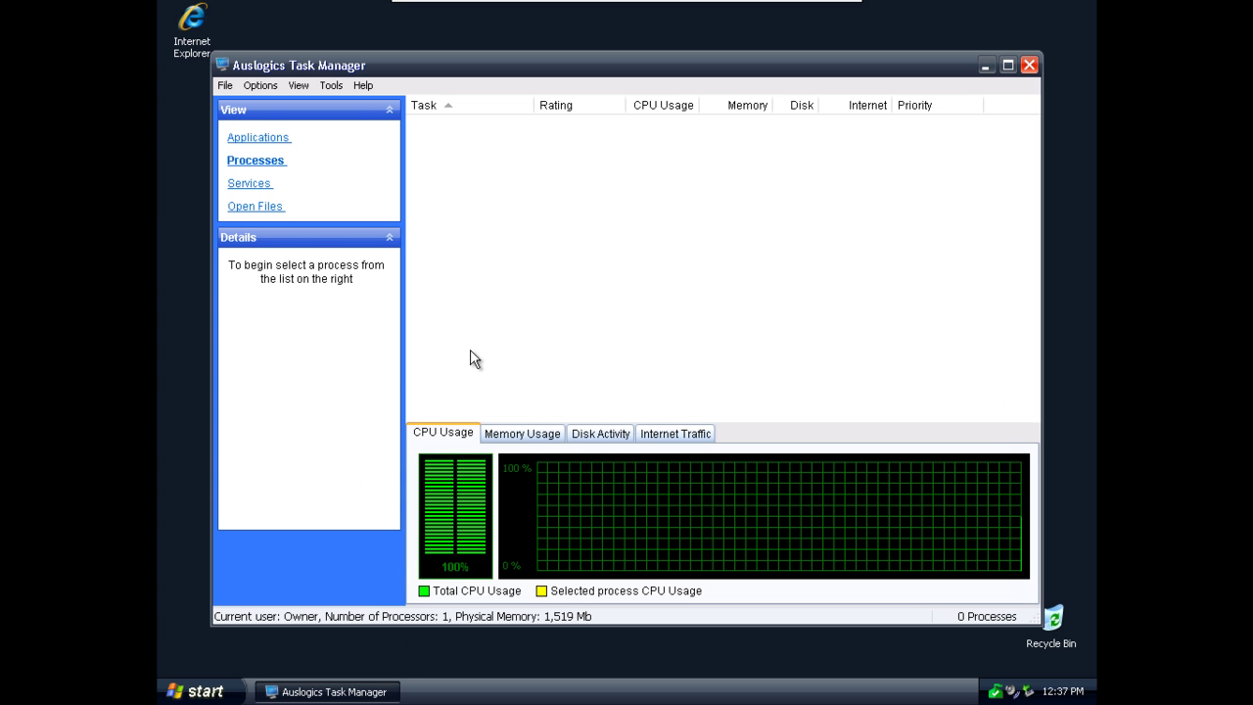
{"action": "left_click", "coordinate": [447, 248]}
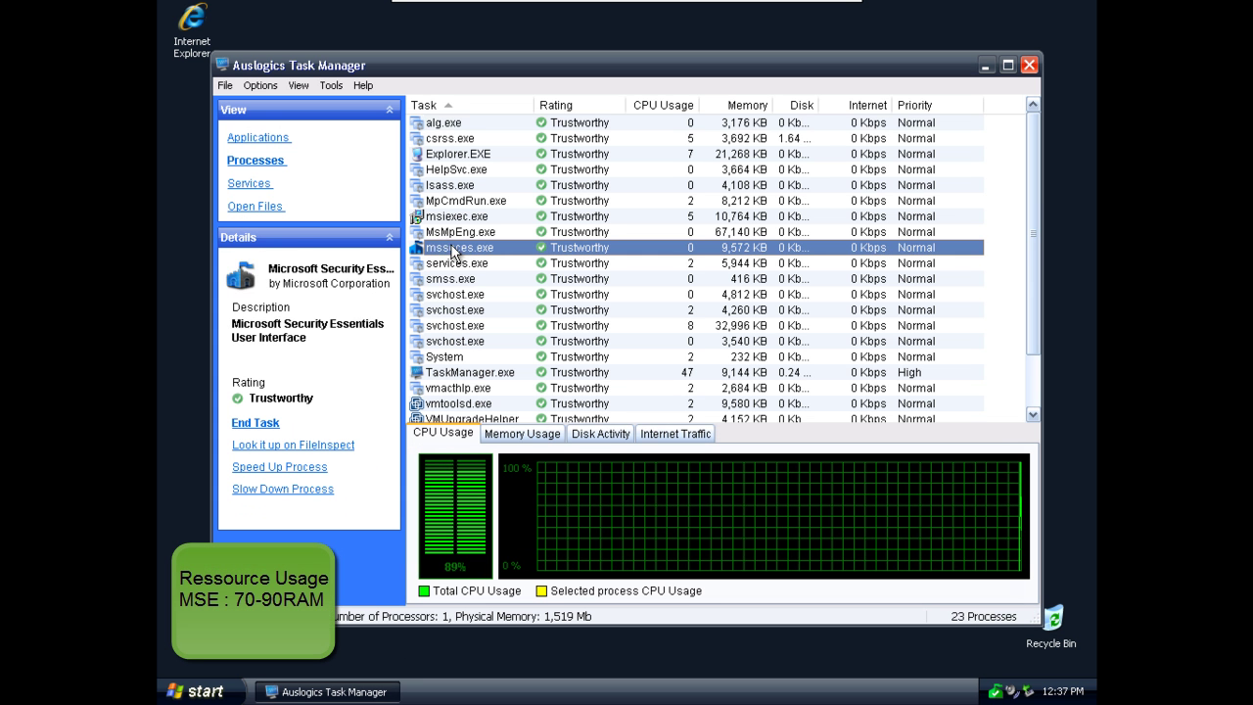
{"action": "left_click", "coordinate": [451, 232]}
{"action": "left_click", "coordinate": [452, 216]}
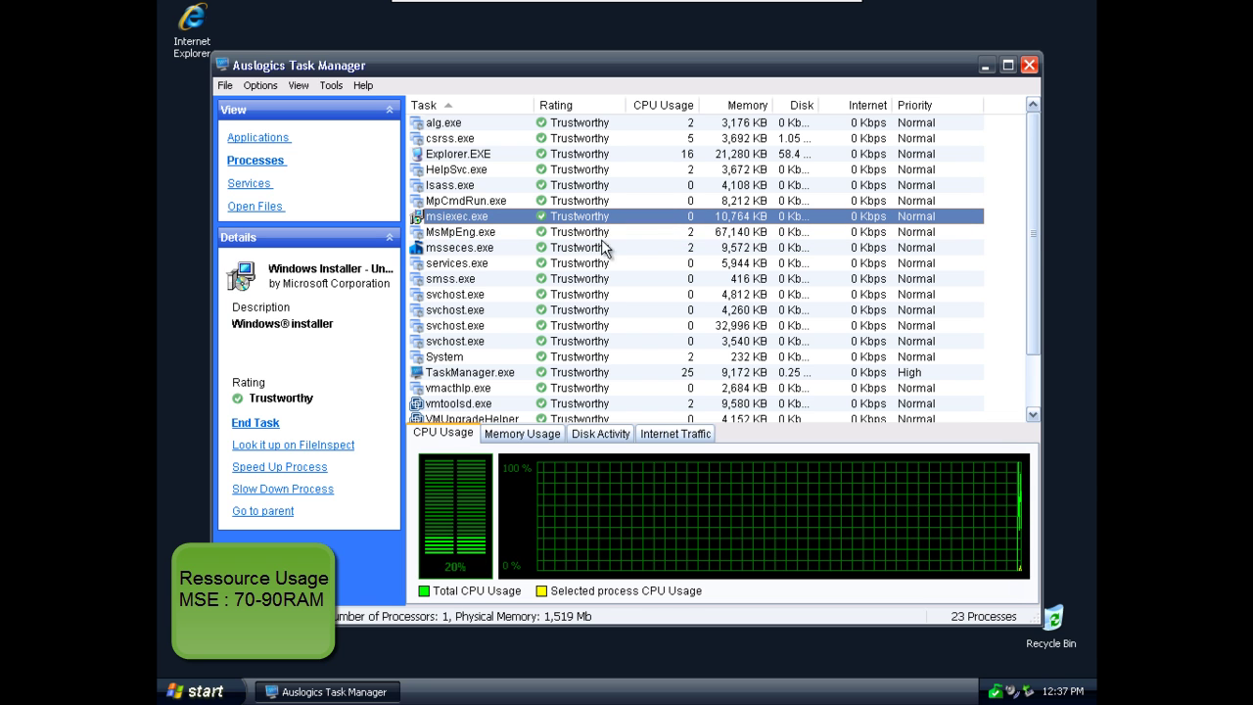
{"action": "left_click", "coordinate": [1028, 70]}
Step: Refresh the desktop and scan the 50 ZERO DAY MALWARE folder with Microsoft Security Essentials
{"action": "right_click", "coordinate": [814, 208]}
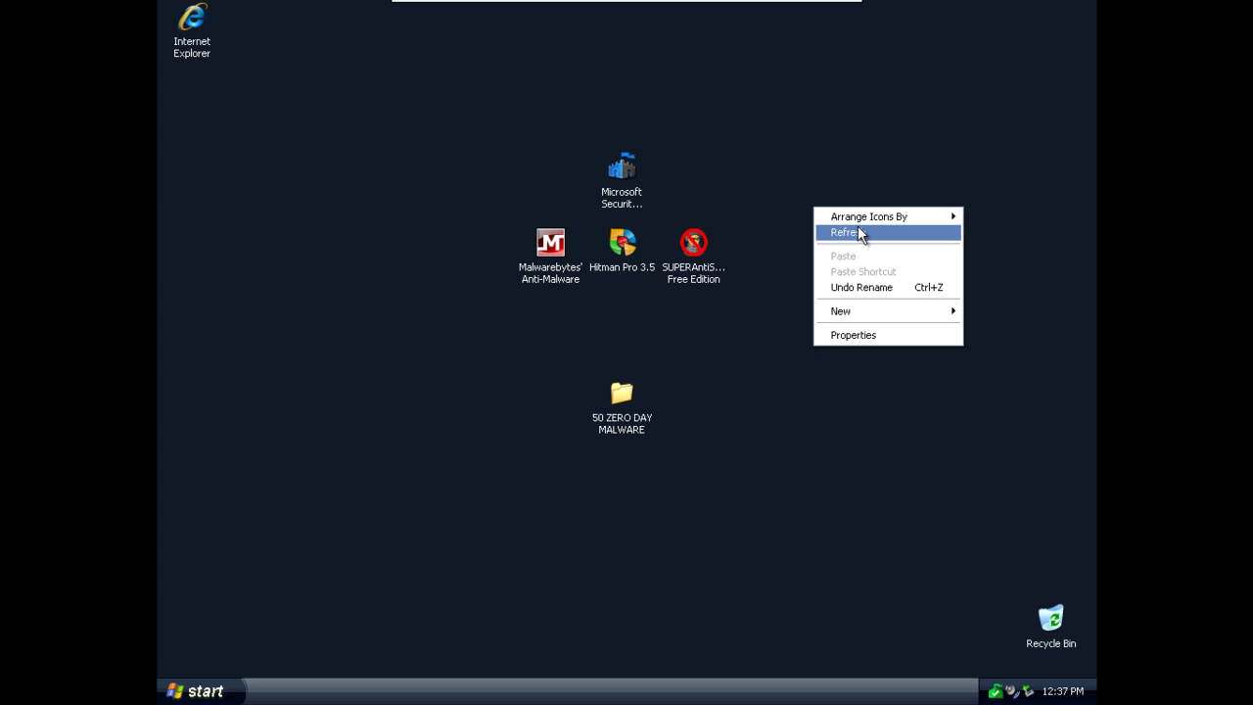
{"action": "left_click", "coordinate": [855, 233]}
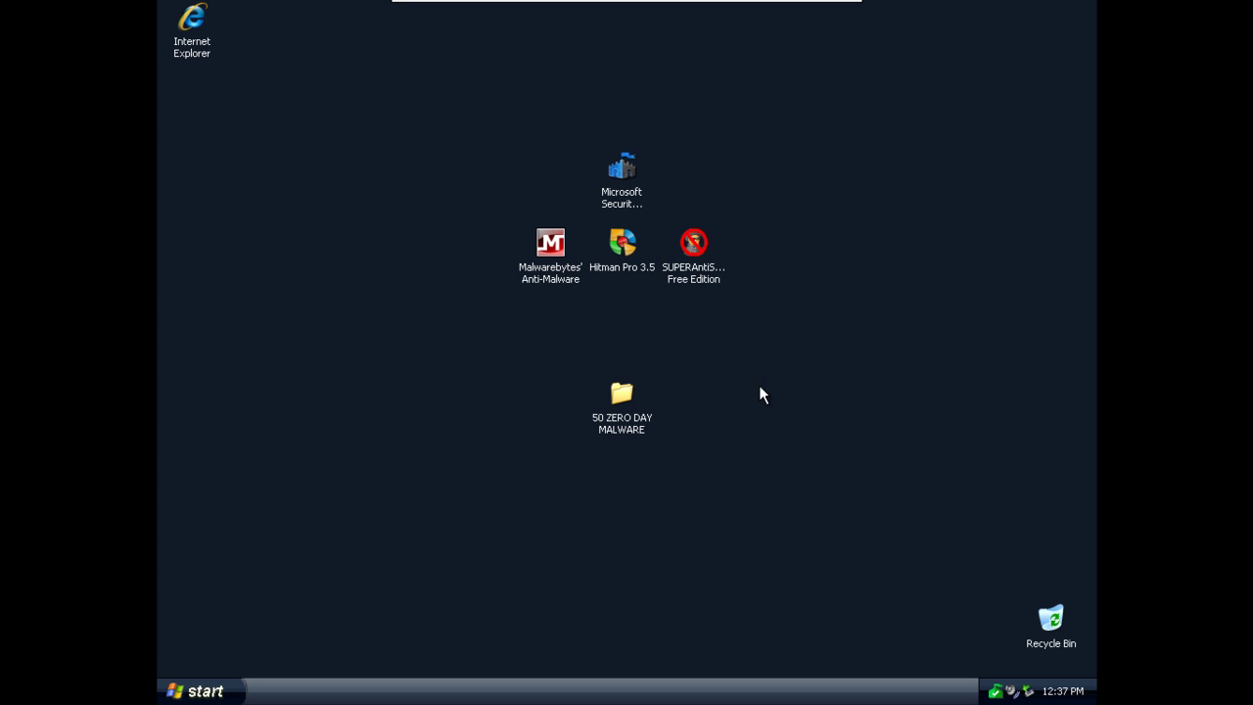
{"action": "double_click", "coordinate": [627, 395]}
{"action": "right_click", "coordinate": [628, 396]}
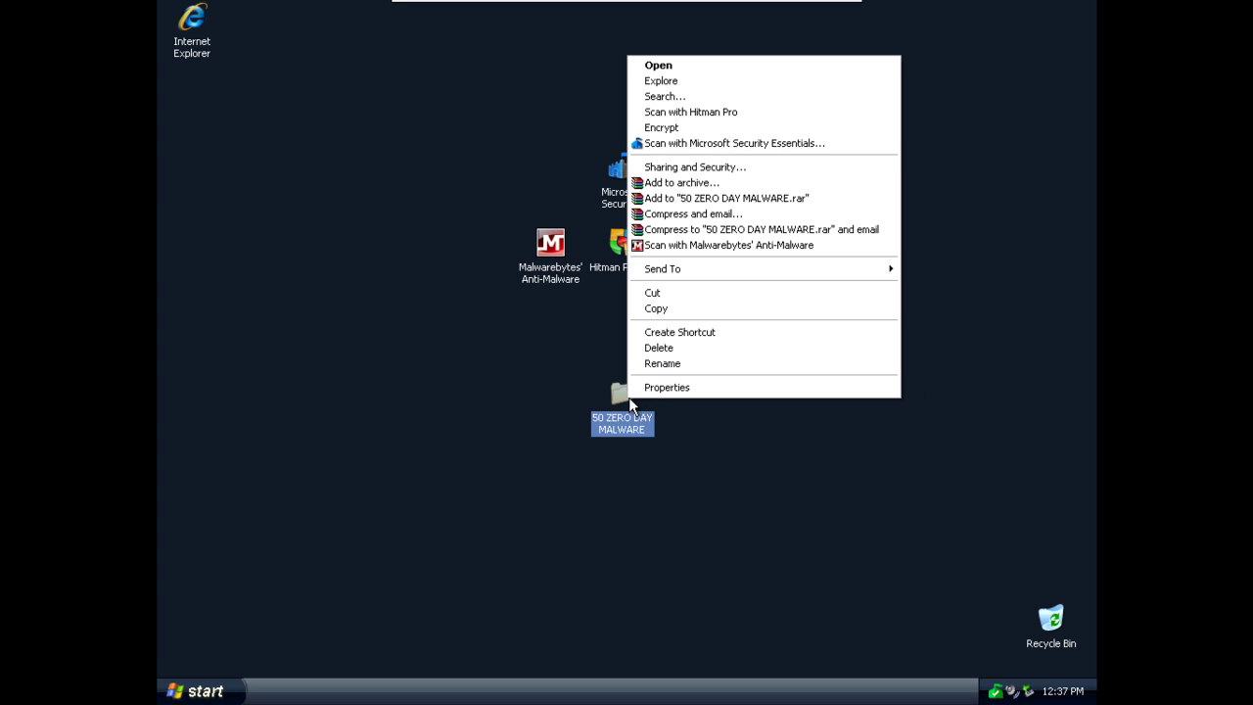
{"action": "left_click", "coordinate": [740, 144]}
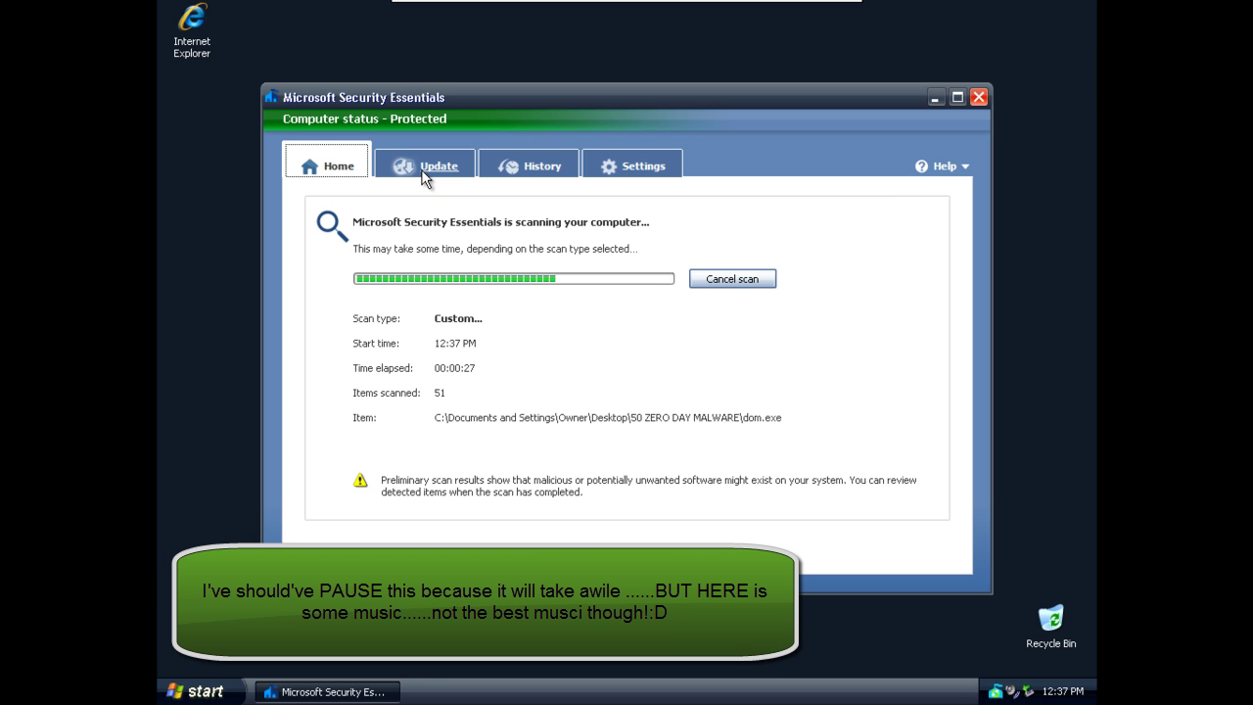
Step: While the scan runs, browse the Update, History and Settings pages, then return to progress
{"action": "left_click", "coordinate": [425, 170]}
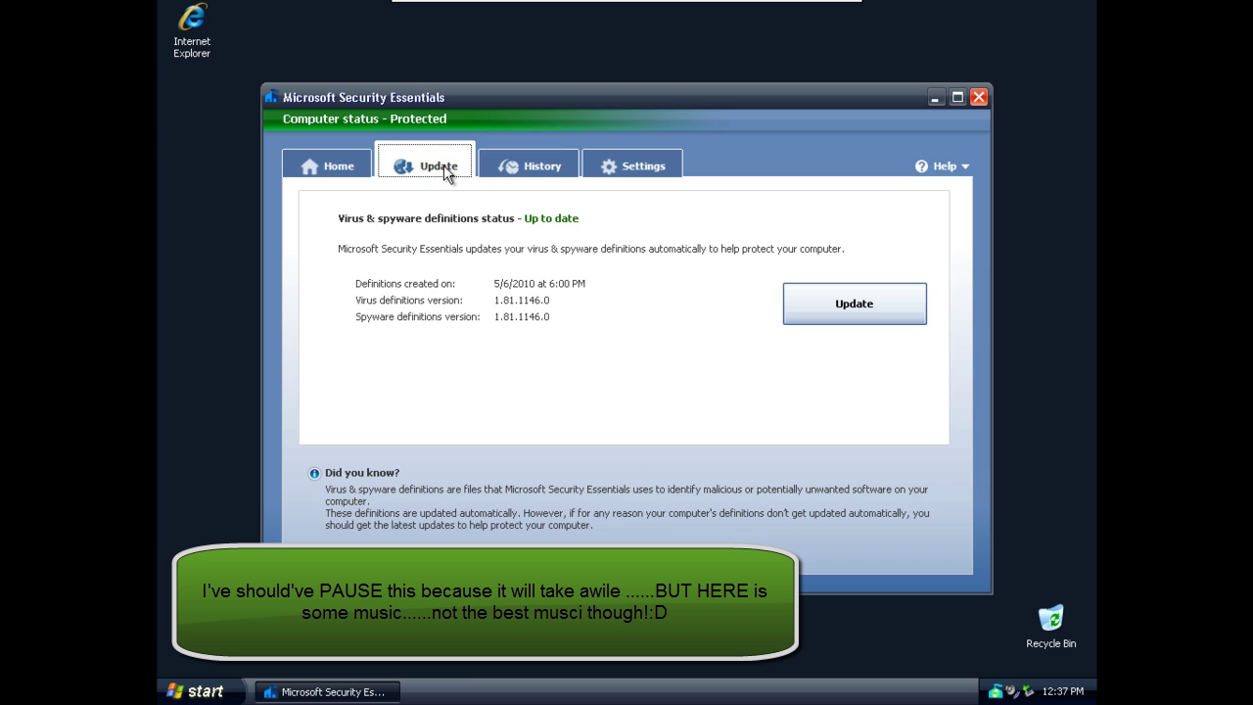
{"action": "left_click", "coordinate": [555, 163]}
{"action": "left_click", "coordinate": [605, 166]}
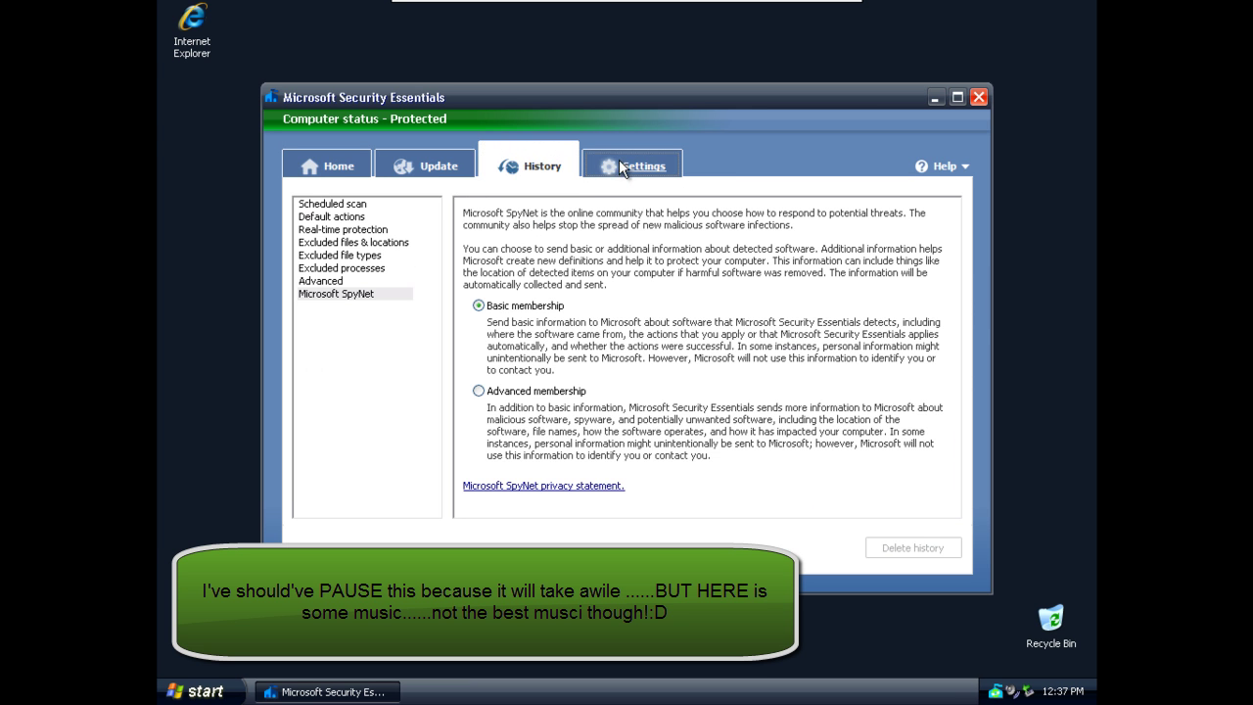
{"action": "left_click", "coordinate": [345, 216]}
{"action": "left_click", "coordinate": [347, 230]}
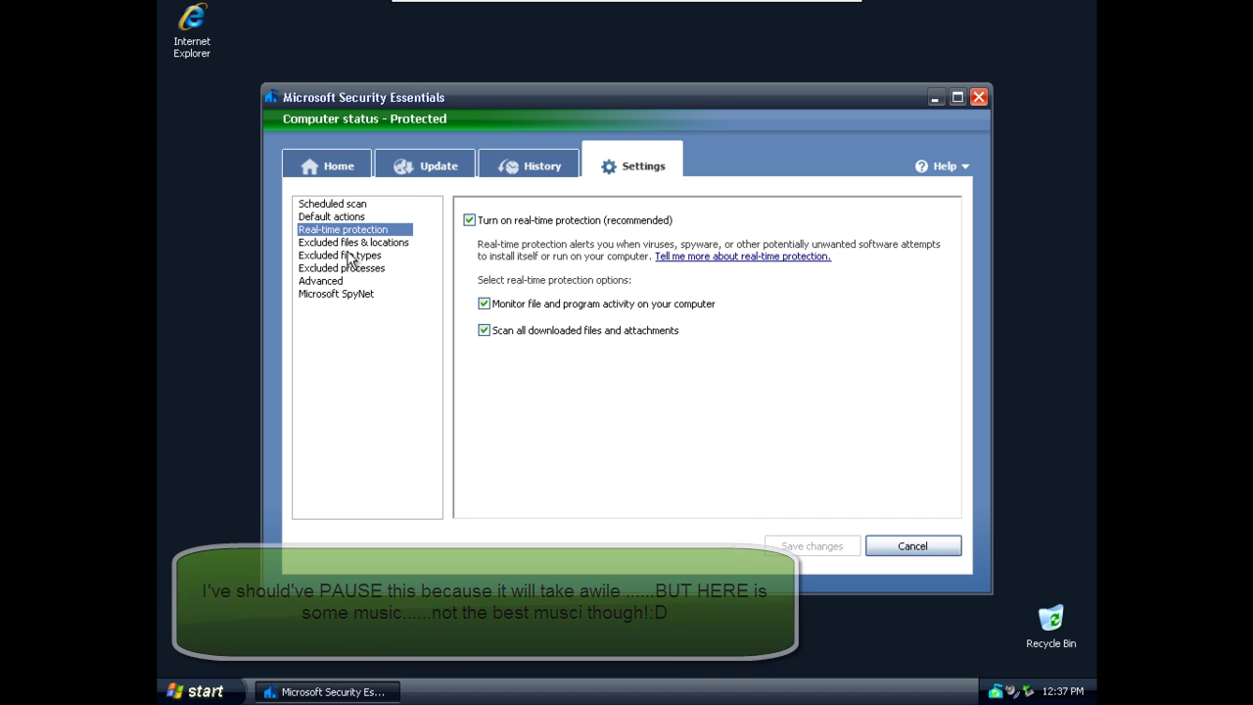
{"action": "left_click", "coordinate": [343, 254]}
{"action": "left_click", "coordinate": [338, 267]}
{"action": "left_click", "coordinate": [326, 281]}
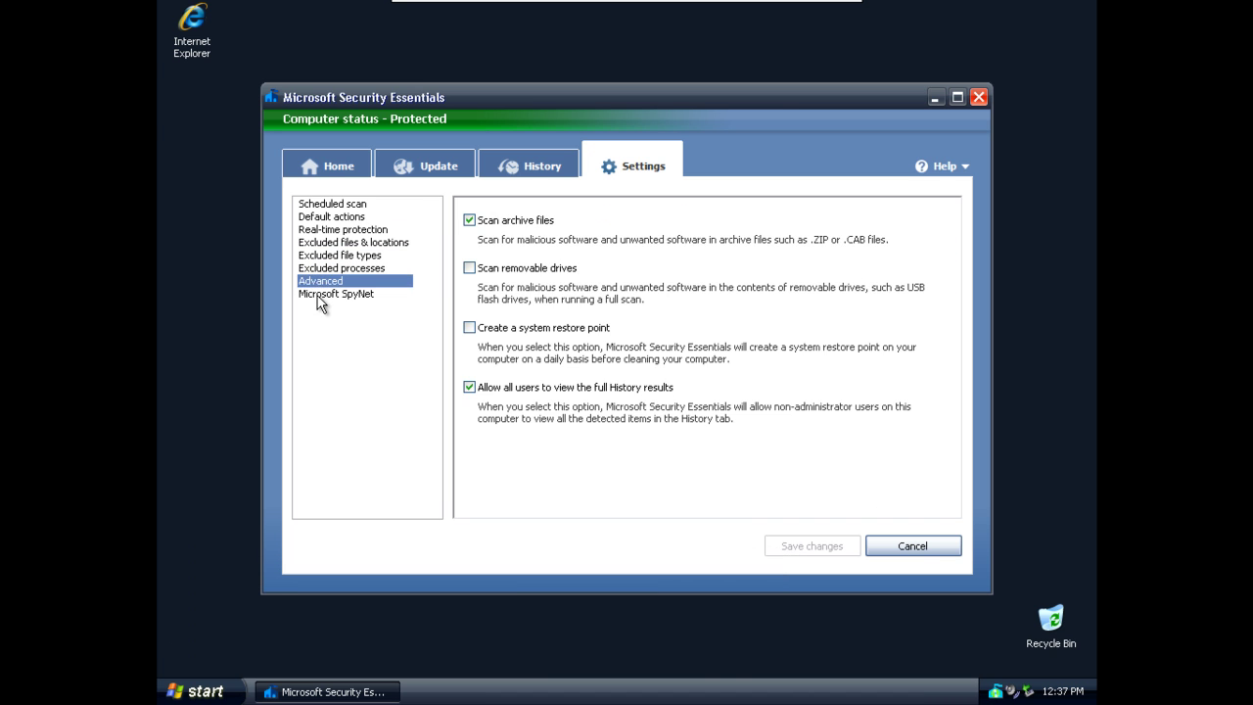
{"action": "left_click", "coordinate": [328, 294]}
{"action": "left_click", "coordinate": [328, 165]}
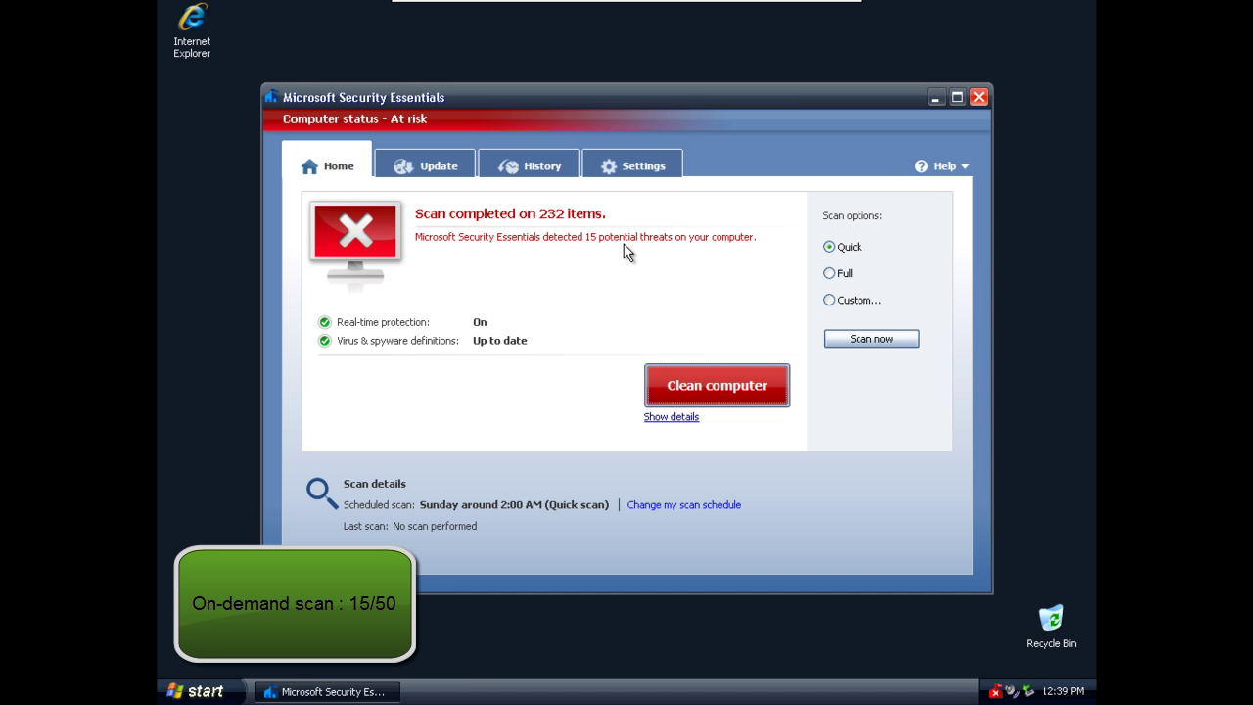
Step: Remove all the detected potential threats and dismiss the cleaning results
{"action": "left_click", "coordinate": [671, 417]}
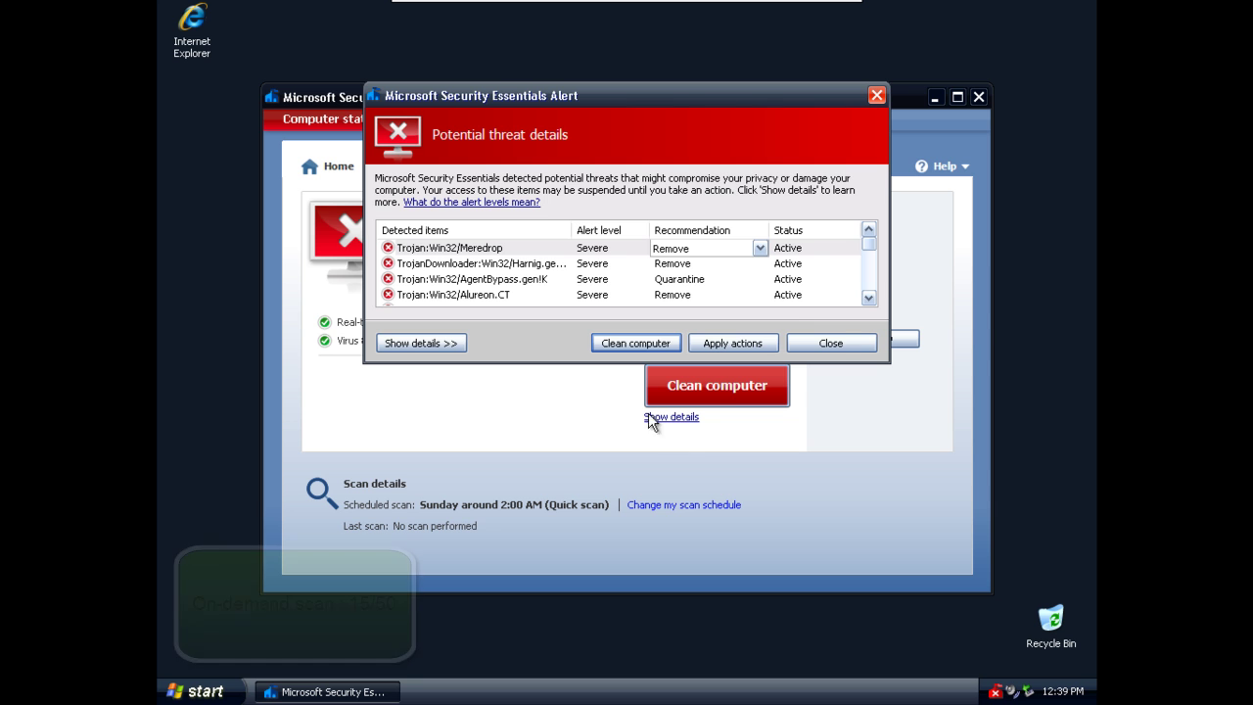
{"action": "mouse_move", "coordinate": [870, 248]}
{"action": "left_mouse_down"}
{"action": "mouse_move", "coordinate": [870, 299]}
{"action": "mouse_move", "coordinate": [869, 245]}
{"action": "left_mouse_up"}
{"action": "left_click", "coordinate": [648, 342]}
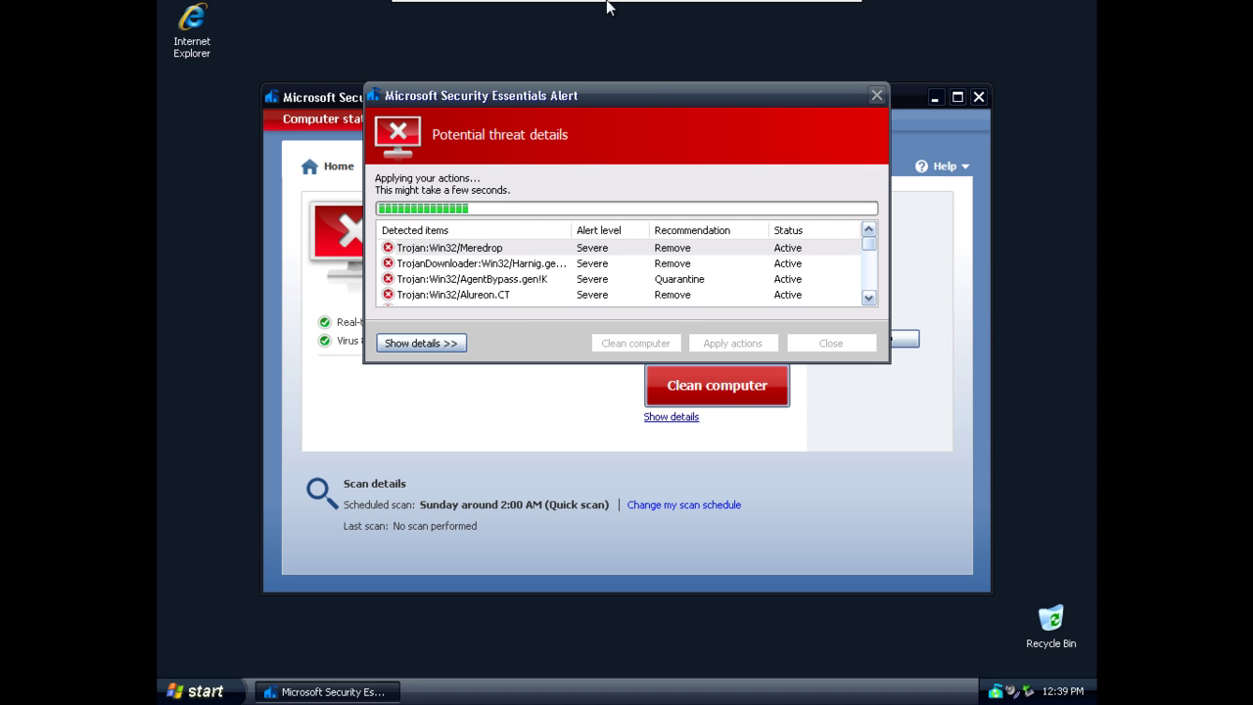
{"action": "mouse_move", "coordinate": [646, 8]}
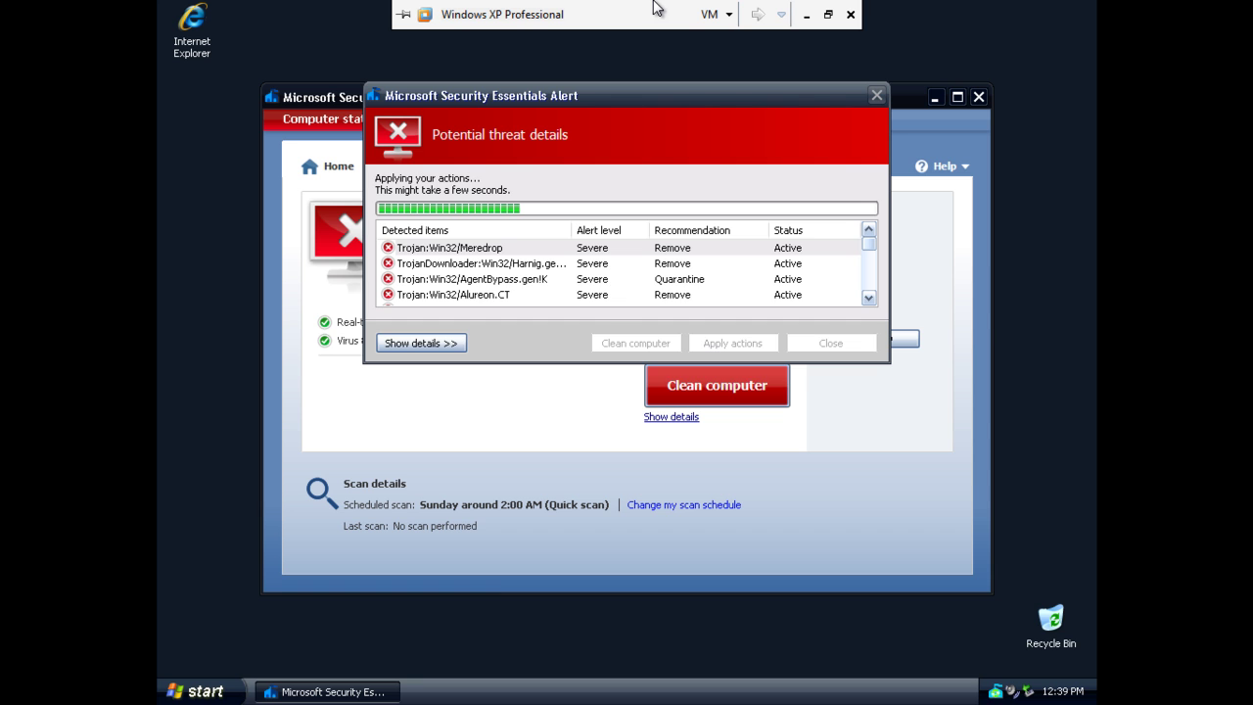
{"action": "left_click", "coordinate": [1006, 613]}
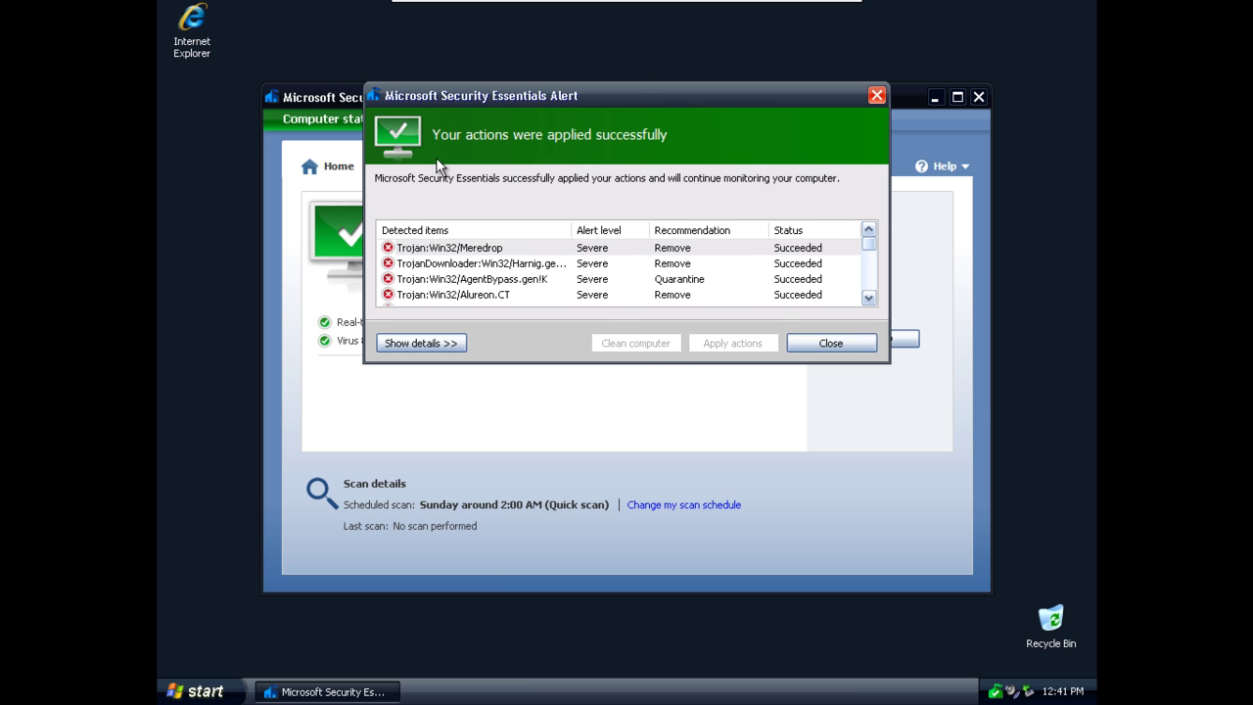
{"action": "left_click", "coordinate": [832, 344]}
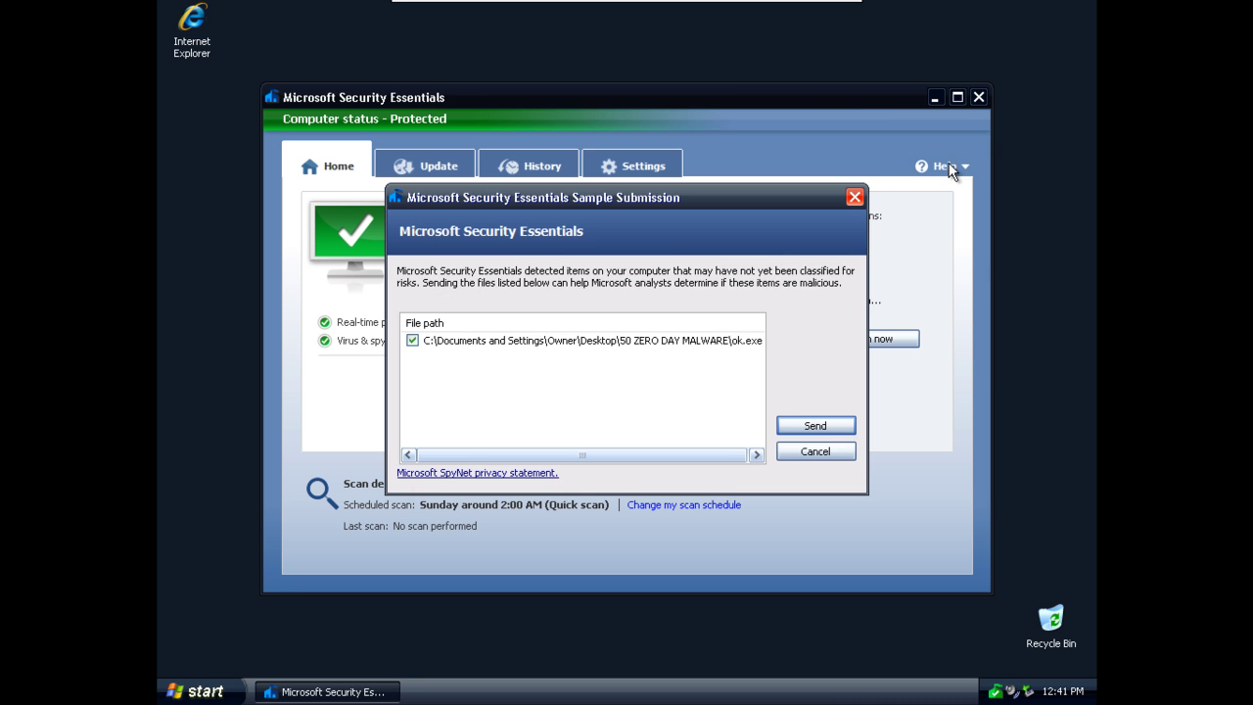
Step: Submit the ok.exe sample, remove Worm:Win32/Pikorms.A, and dismiss the cleanup alert
{"action": "left_click", "coordinate": [814, 426]}
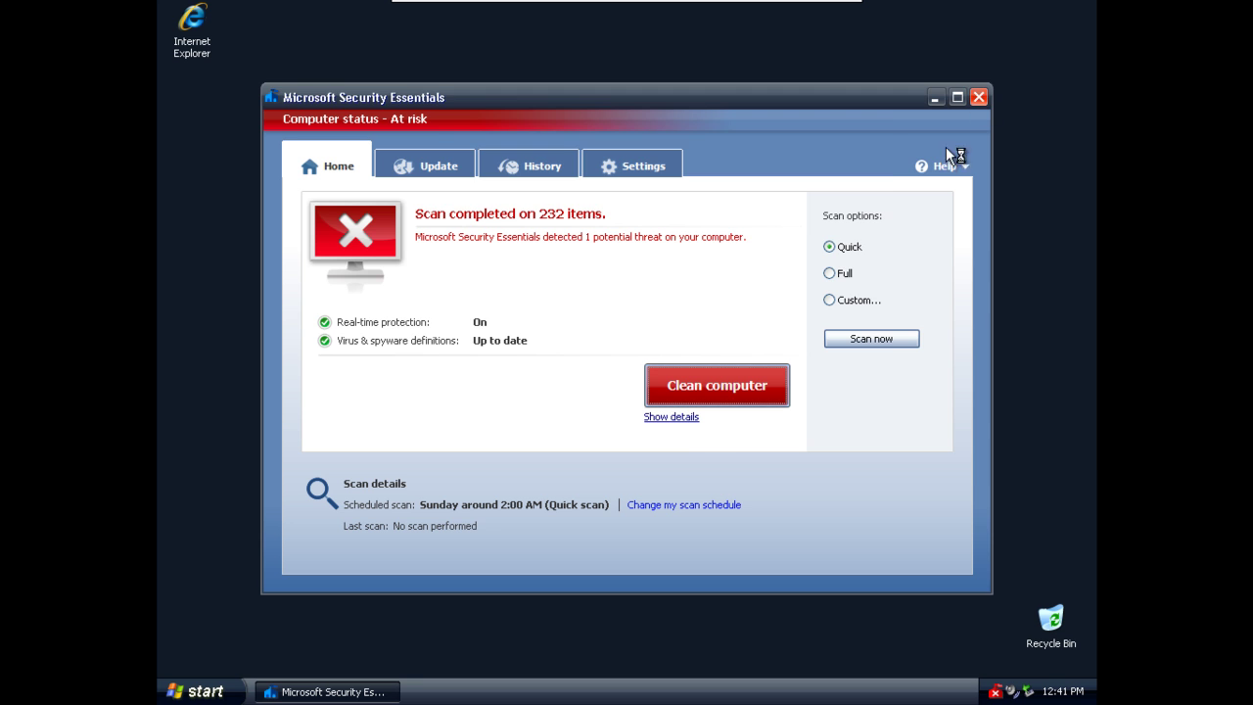
{"action": "left_click", "coordinate": [675, 419]}
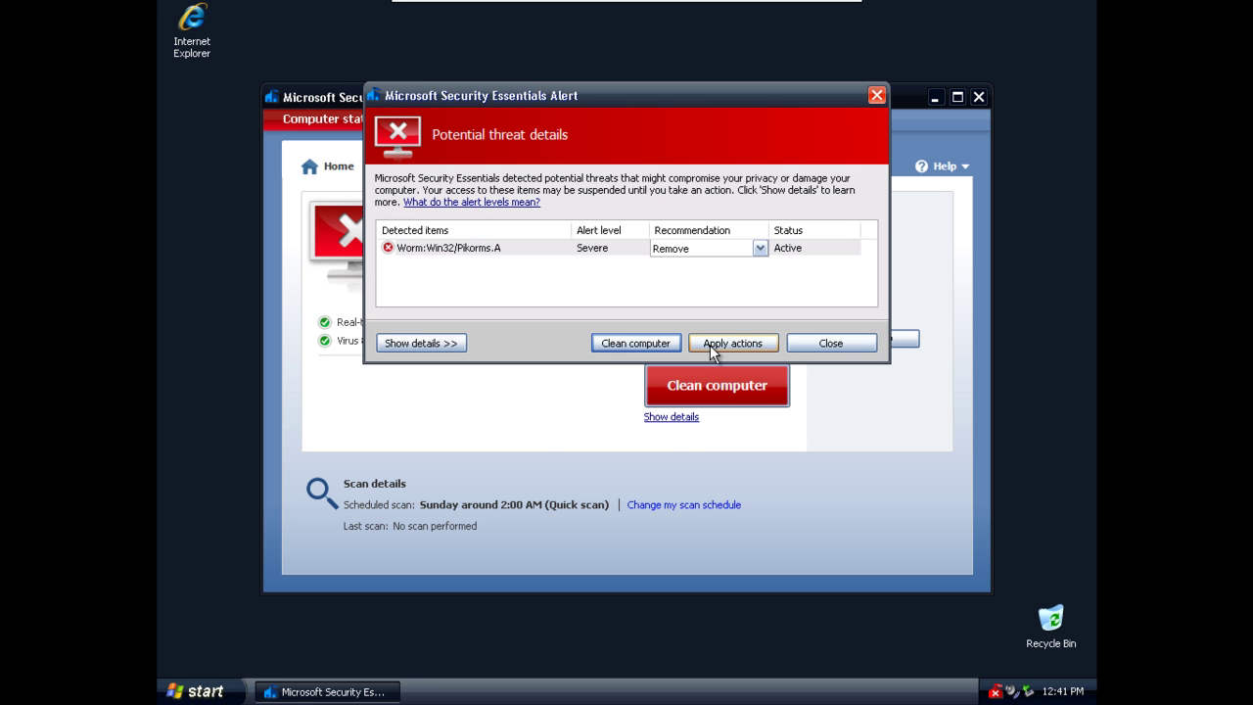
{"action": "left_click", "coordinate": [664, 345]}
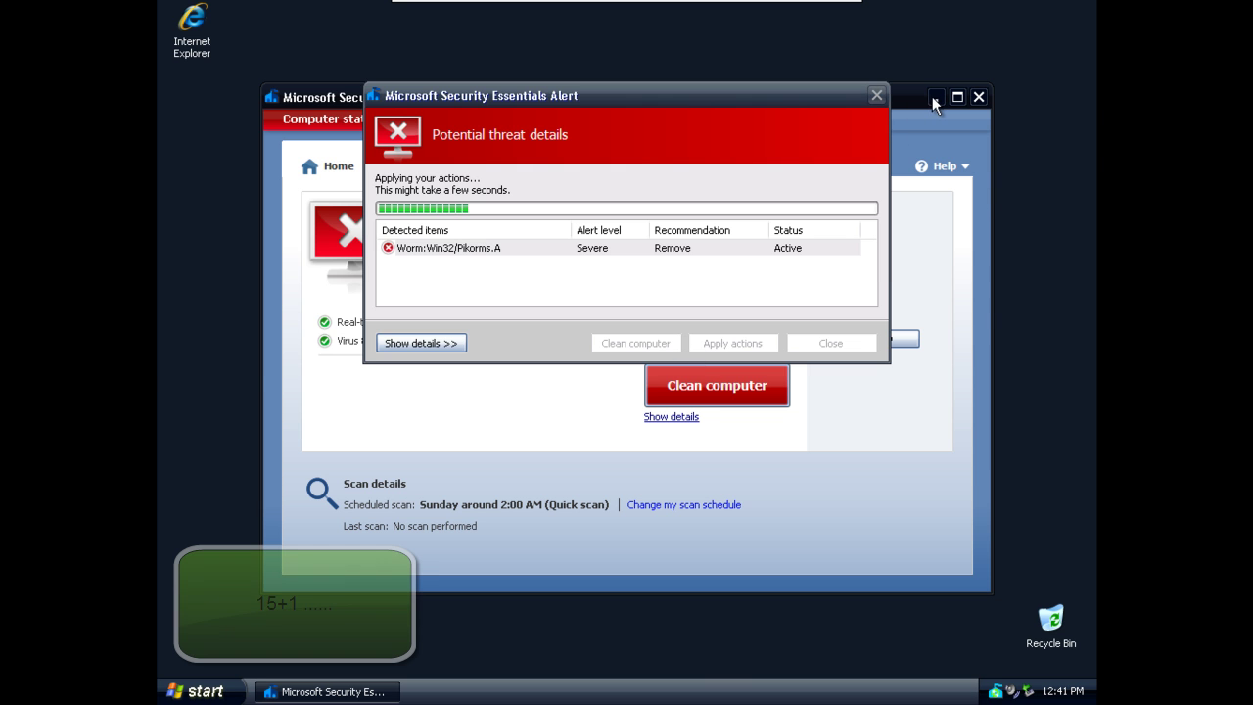
{"action": "left_click_drag", "start_coordinate": [795, 97], "coordinate": [691, 114]}
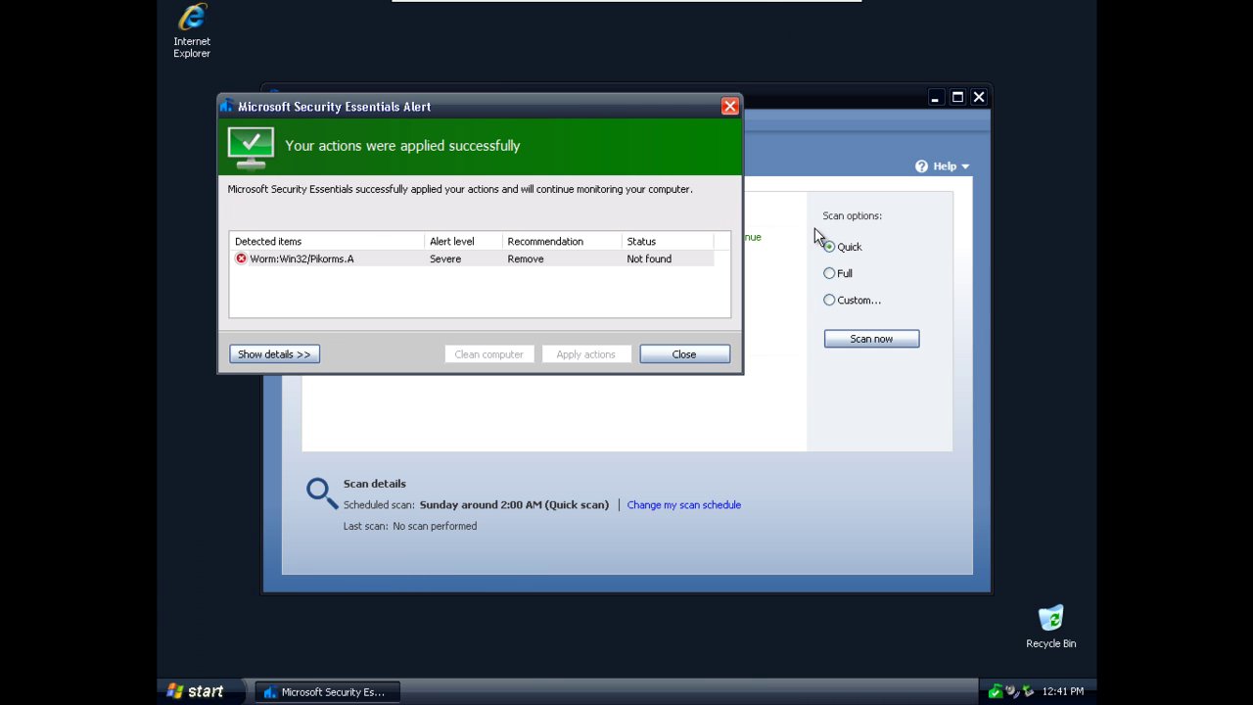
{"action": "left_click", "coordinate": [685, 354]}
Step: Close Security Essentials, open the 50 ZERO DAY MALWARE folder briefly, then close it
{"action": "left_click", "coordinate": [979, 98]}
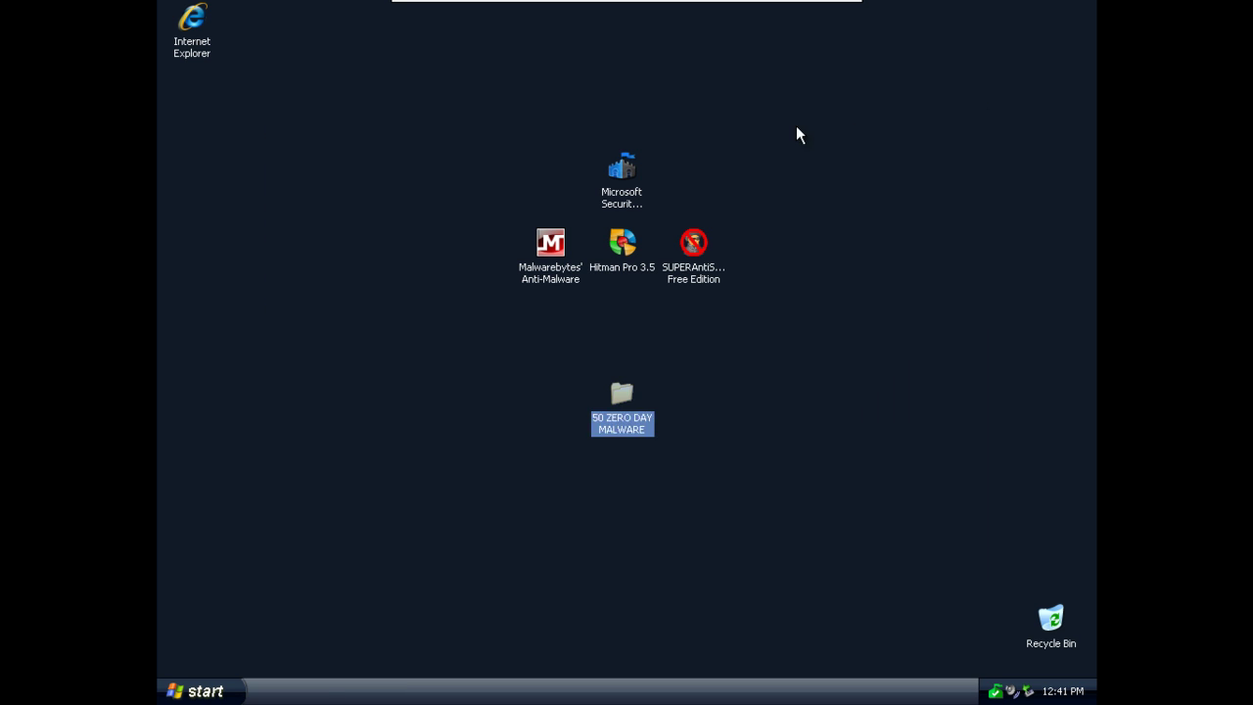
{"action": "right_click", "coordinate": [872, 425]}
{"action": "left_click", "coordinate": [845, 455]}
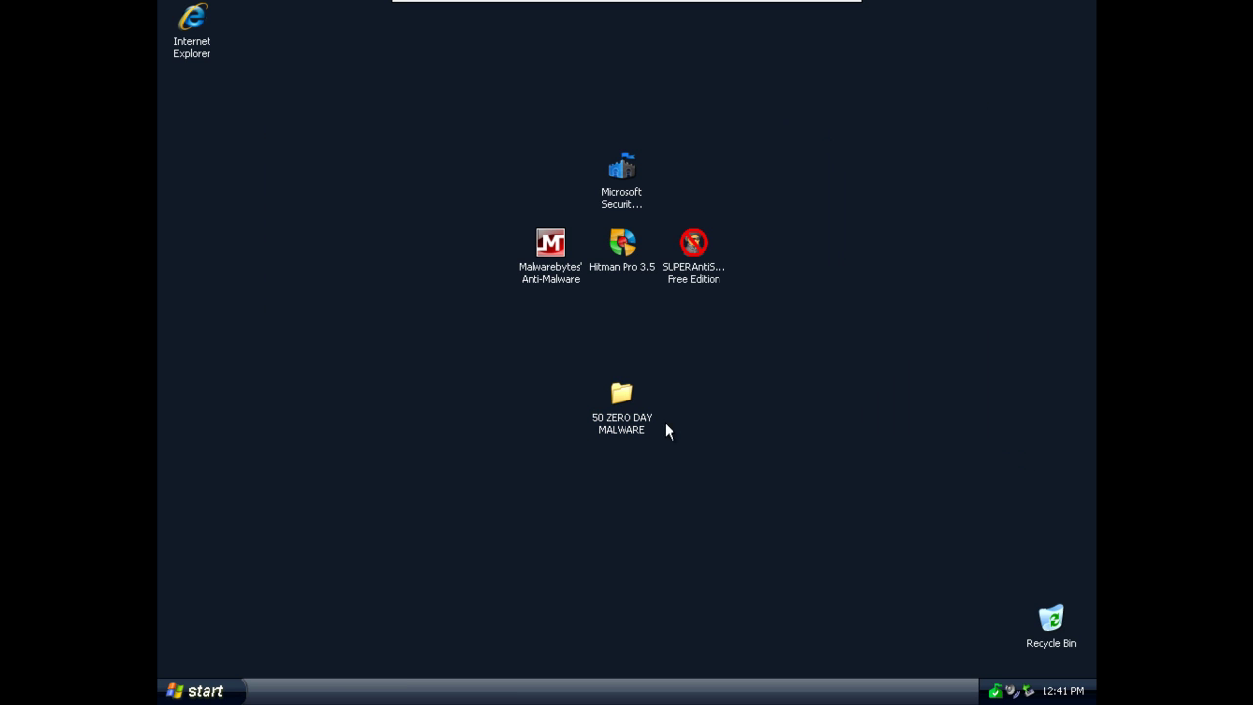
{"action": "right_click", "coordinate": [620, 419]}
{"action": "left_click", "coordinate": [617, 428]}
{"action": "double_click", "coordinate": [618, 428]}
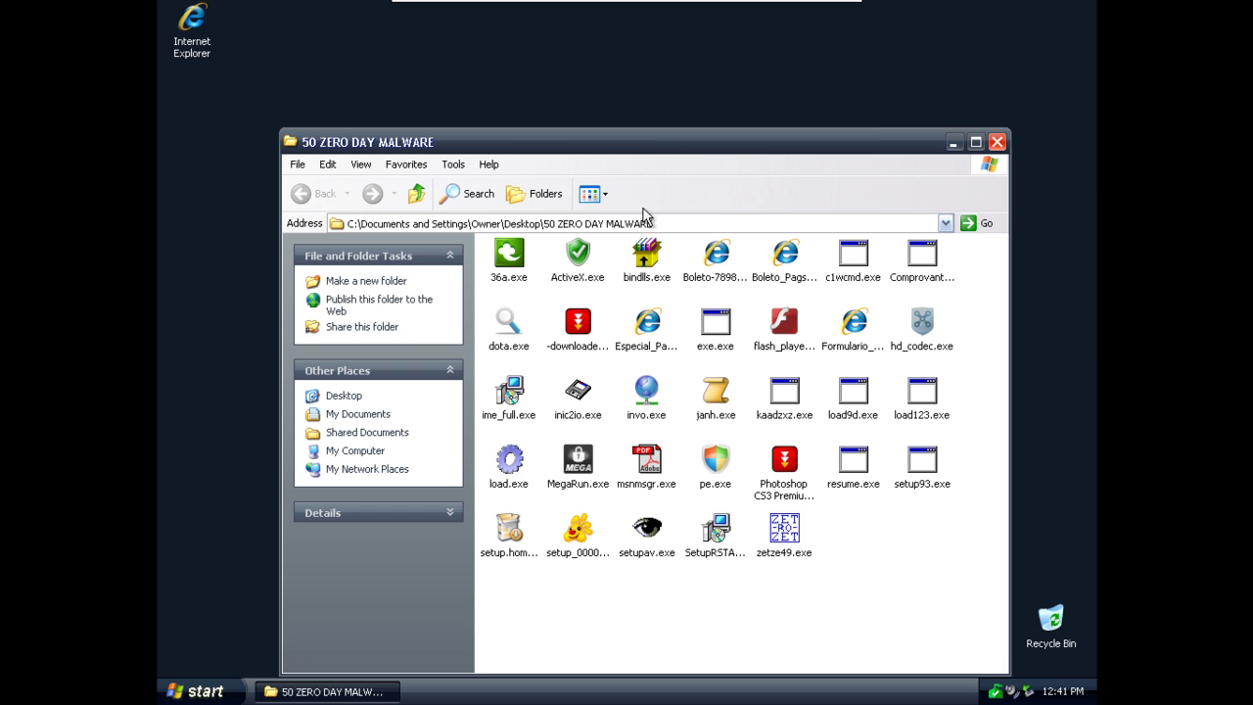
{"action": "left_click_drag", "start_coordinate": [617, 148], "coordinate": [599, 26]}
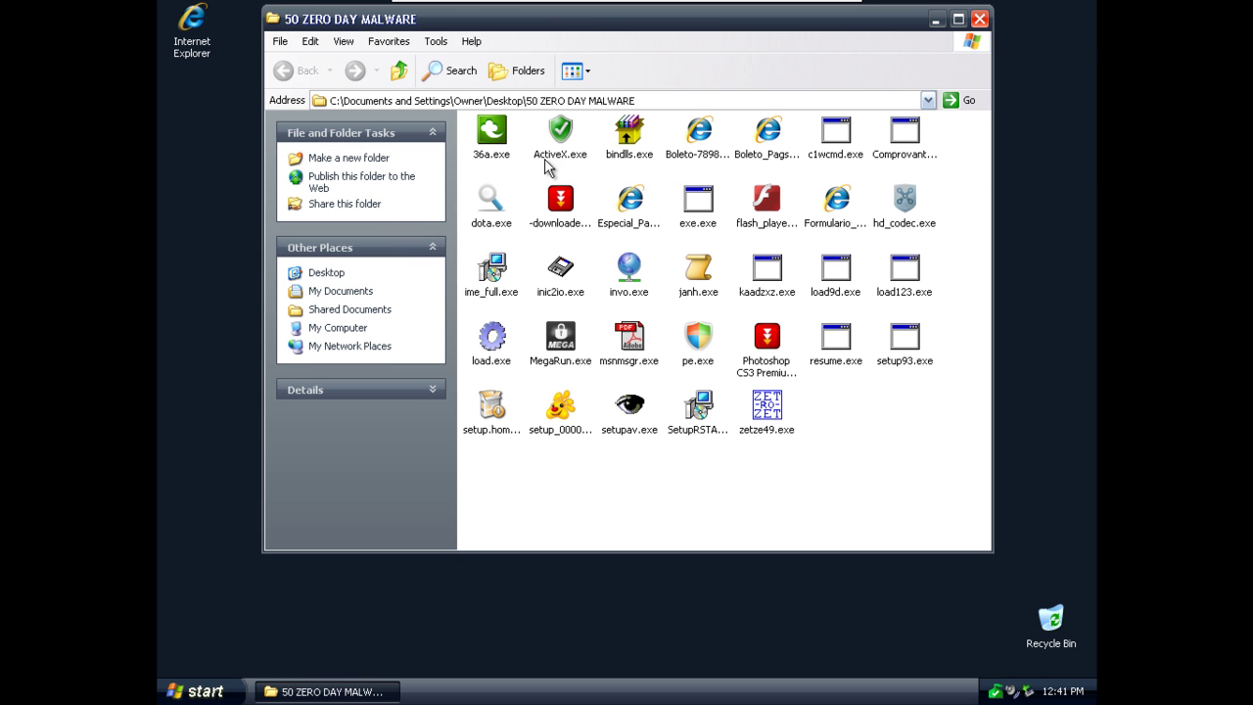
{"action": "left_click", "coordinate": [497, 151]}
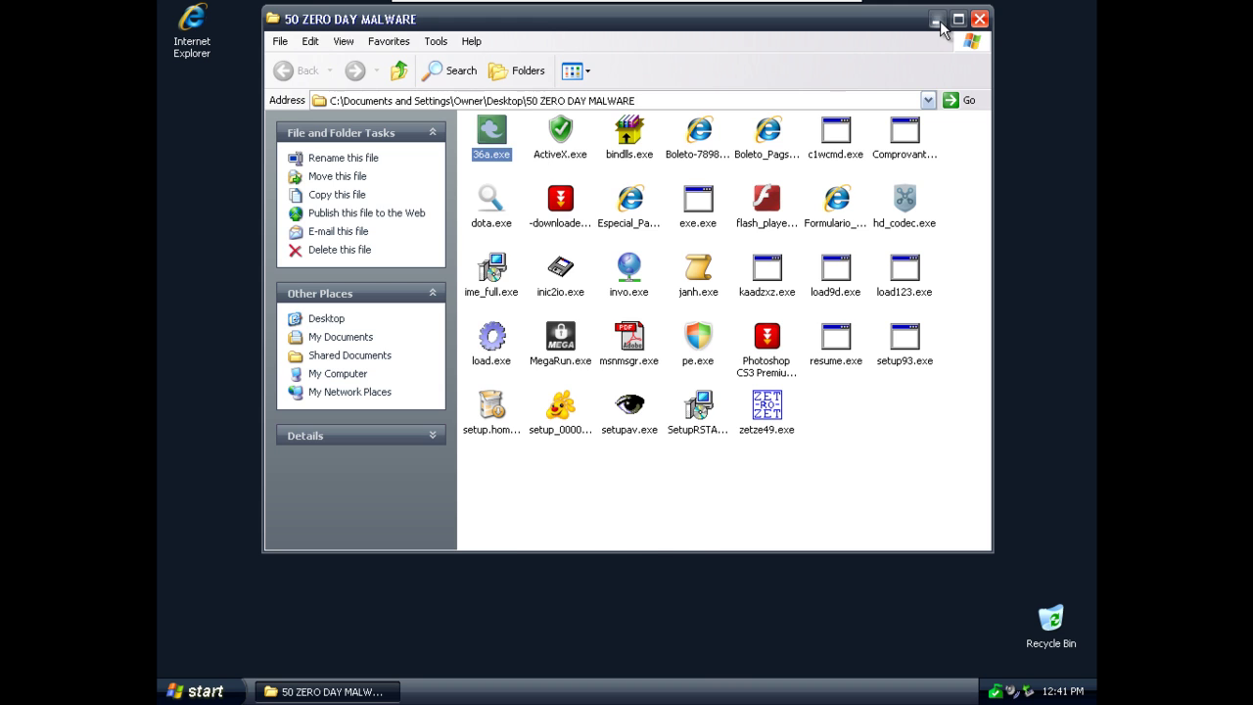
{"action": "left_click", "coordinate": [979, 18]}
Step: Check the folder's Properties size (33 files, 17.4 MB), then reopen the folder
{"action": "right_click", "coordinate": [626, 421]}
{"action": "left_click", "coordinate": [650, 410]}
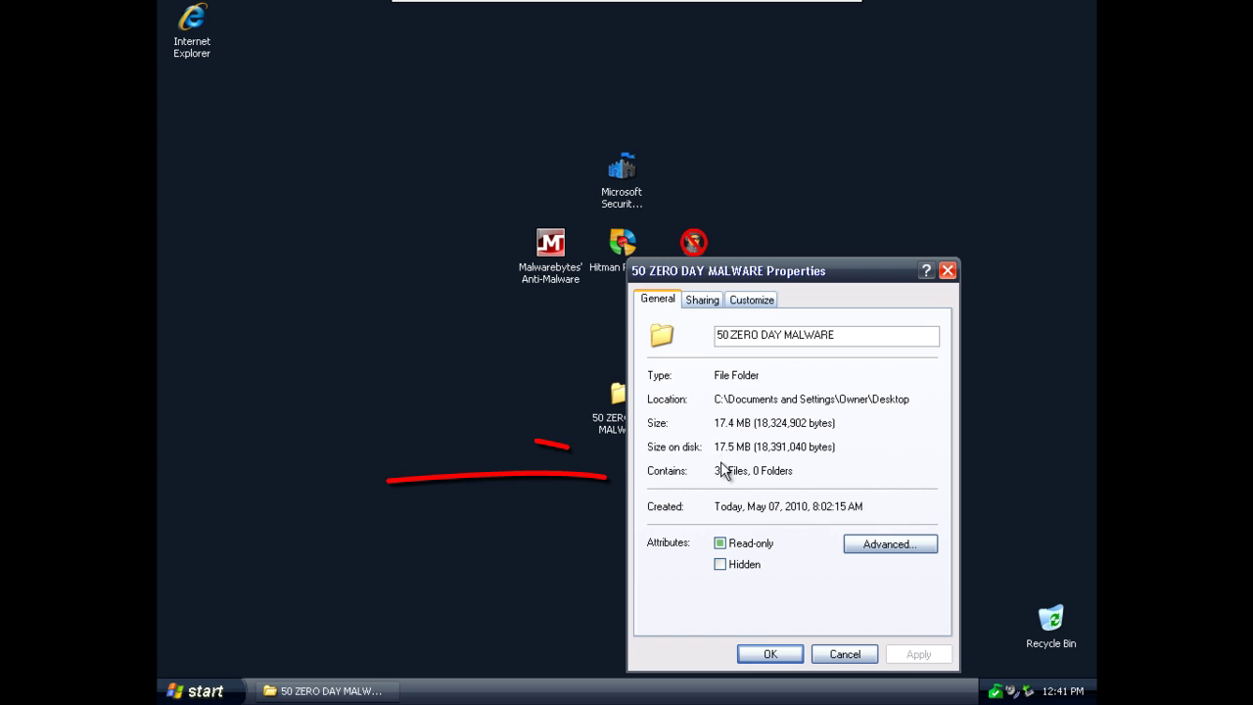
{"action": "left_click", "coordinate": [949, 272]}
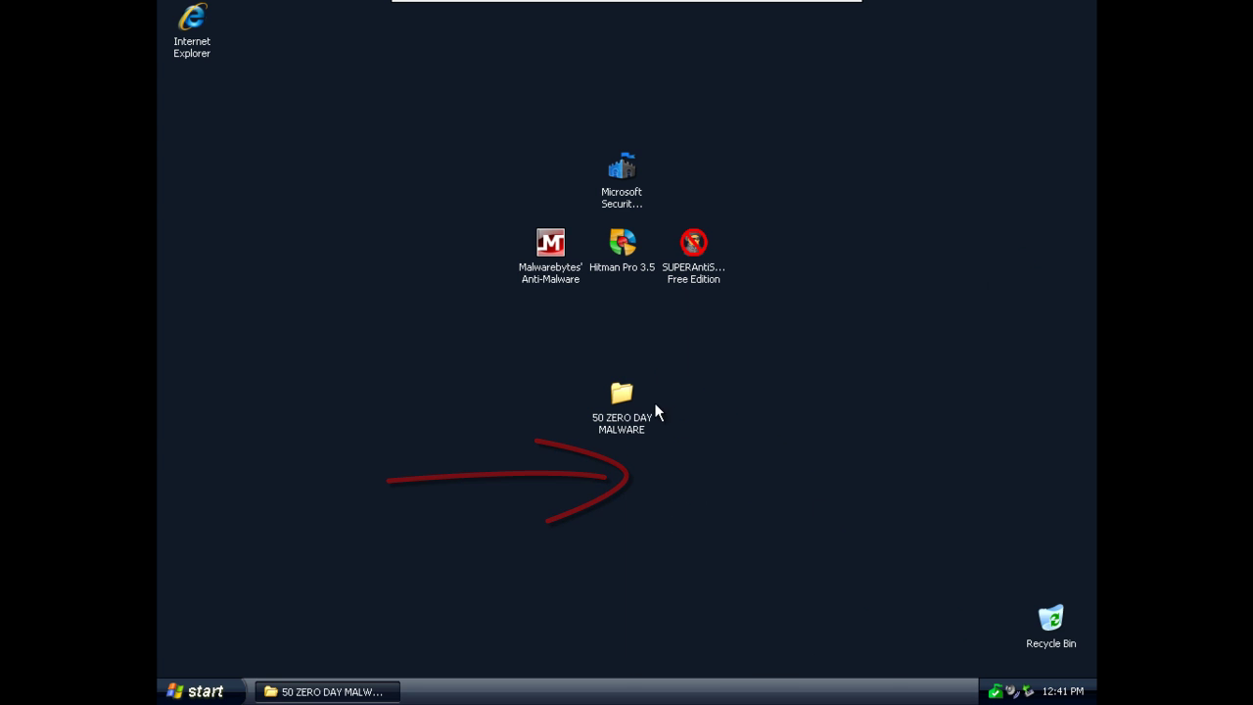
{"action": "left_click", "coordinate": [644, 404]}
{"action": "double_click", "coordinate": [643, 405]}
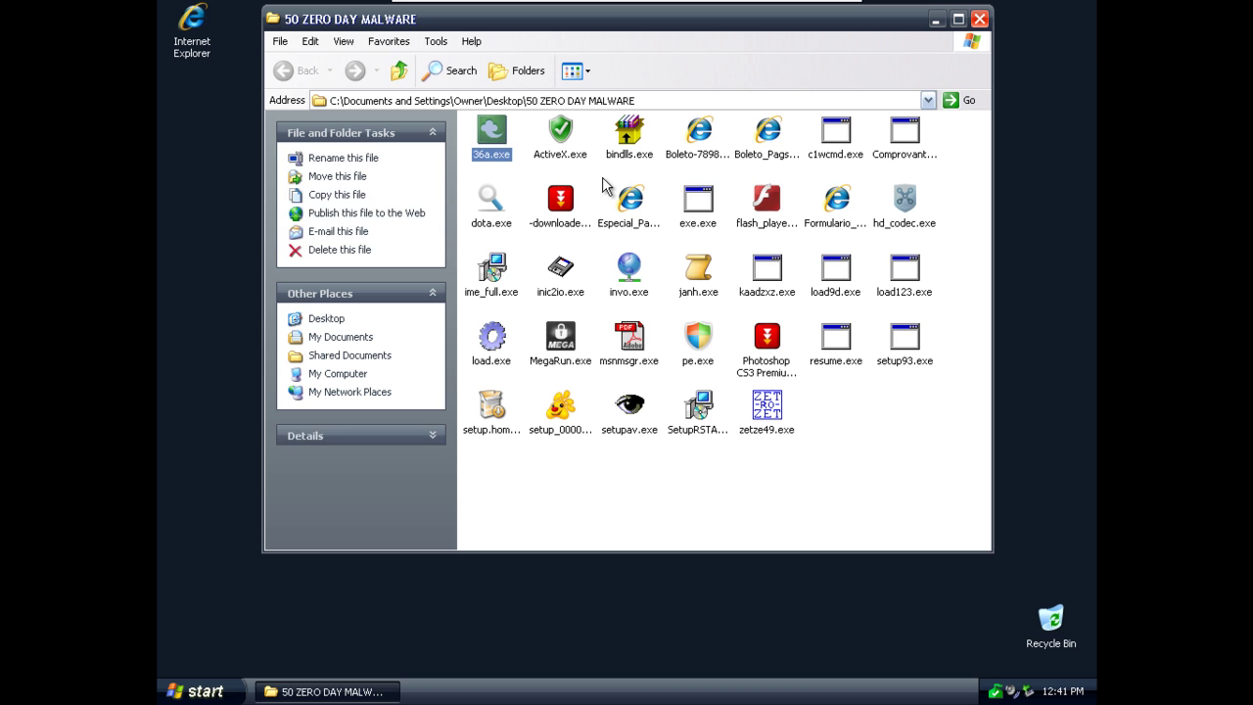
Step: Refresh the folder and run 36a.exe, ActiveX.exe and bindlls.exe, approving each warning
{"action": "right_click", "coordinate": [604, 186]}
{"action": "left_click", "coordinate": [635, 224]}
{"action": "double_click", "coordinate": [492, 135]}
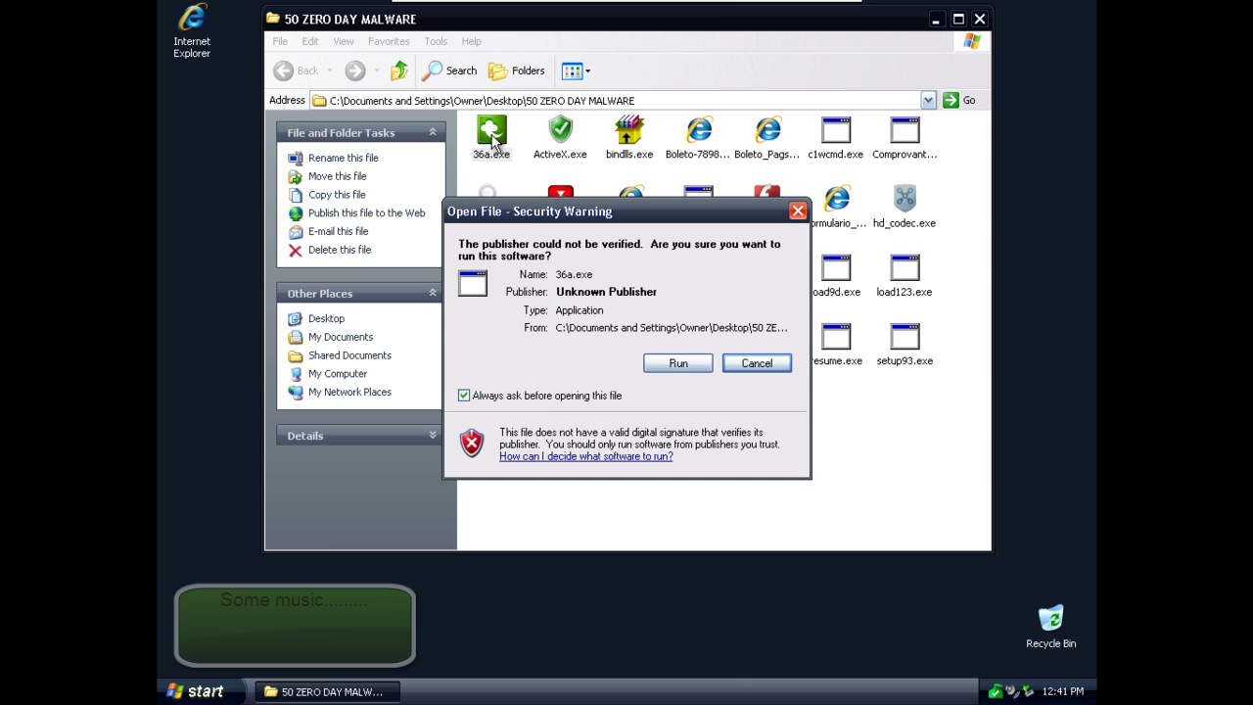
{"action": "left_click", "coordinate": [682, 361]}
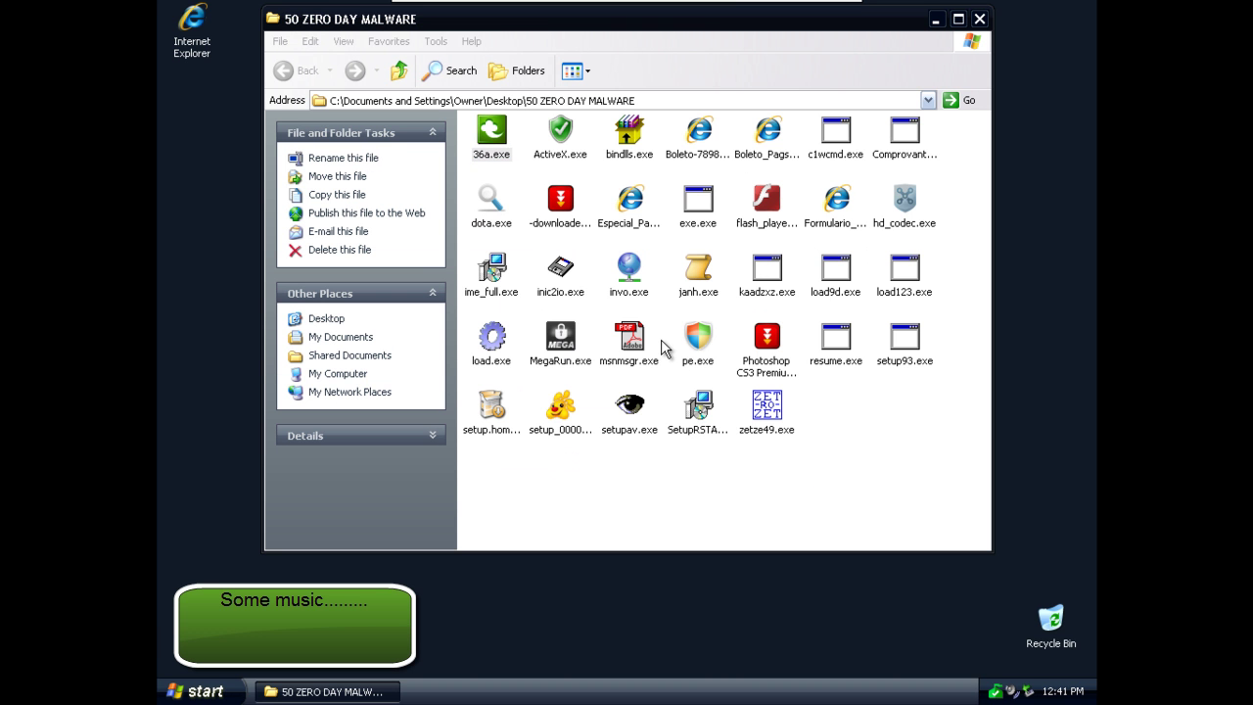
{"action": "left_click", "coordinate": [560, 137]}
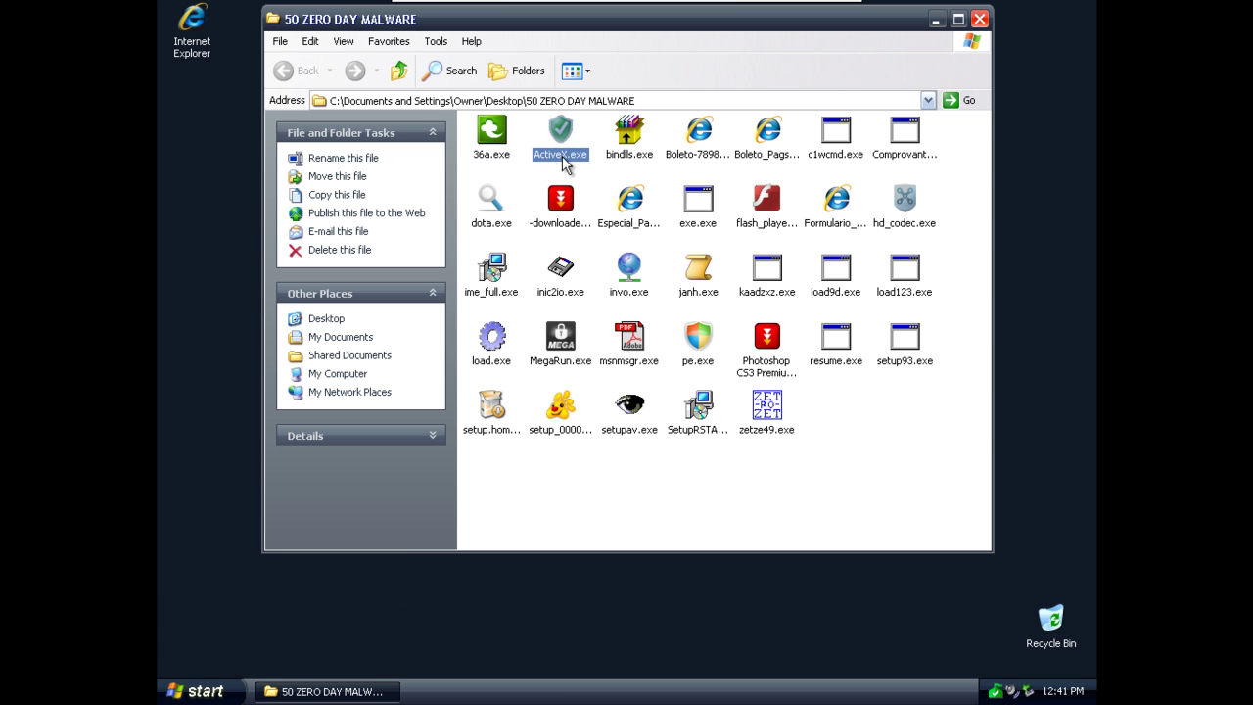
{"action": "double_click", "coordinate": [565, 161]}
{"action": "left_click", "coordinate": [668, 364]}
{"action": "double_click", "coordinate": [634, 154]}
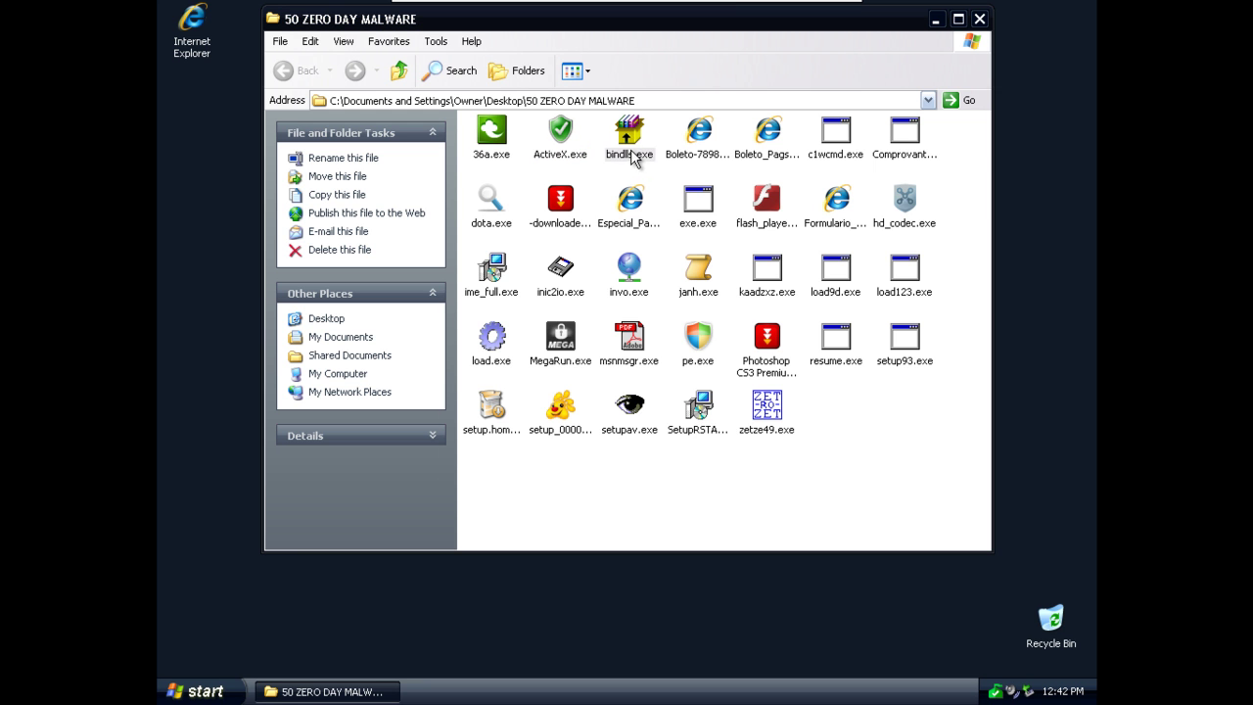
{"action": "left_click", "coordinate": [678, 362]}
Step: Run Boleto-7898734_Uol_html.exe, Boleto_Pagseguro_html.exe and c1wcmd.exe, approving each warning
{"action": "double_click", "coordinate": [699, 137]}
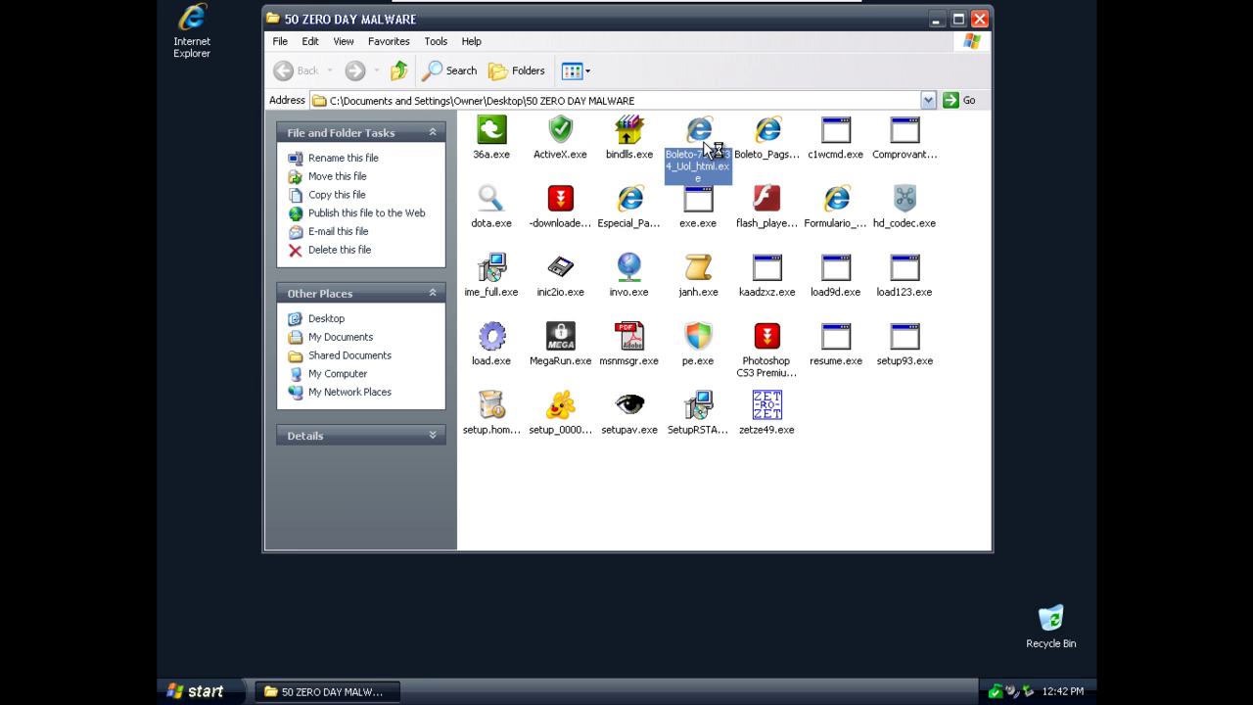
{"action": "left_click", "coordinate": [690, 363]}
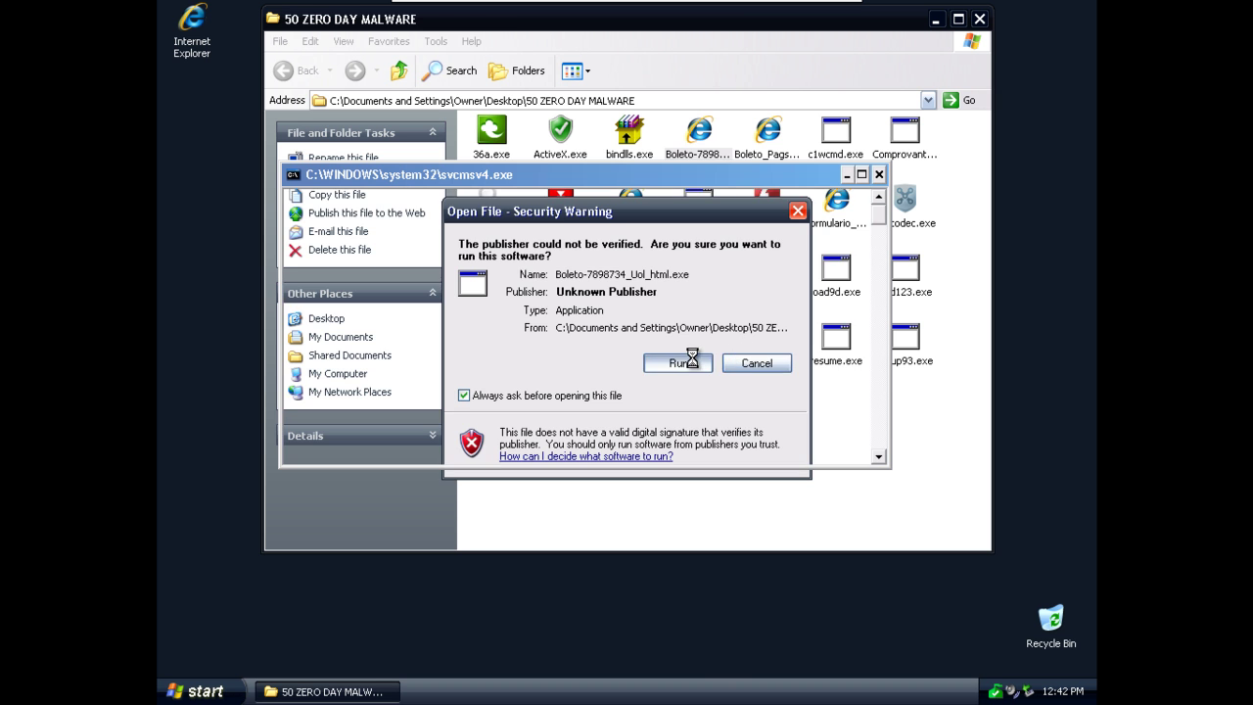
{"action": "left_click", "coordinate": [770, 138]}
{"action": "double_click", "coordinate": [772, 140]}
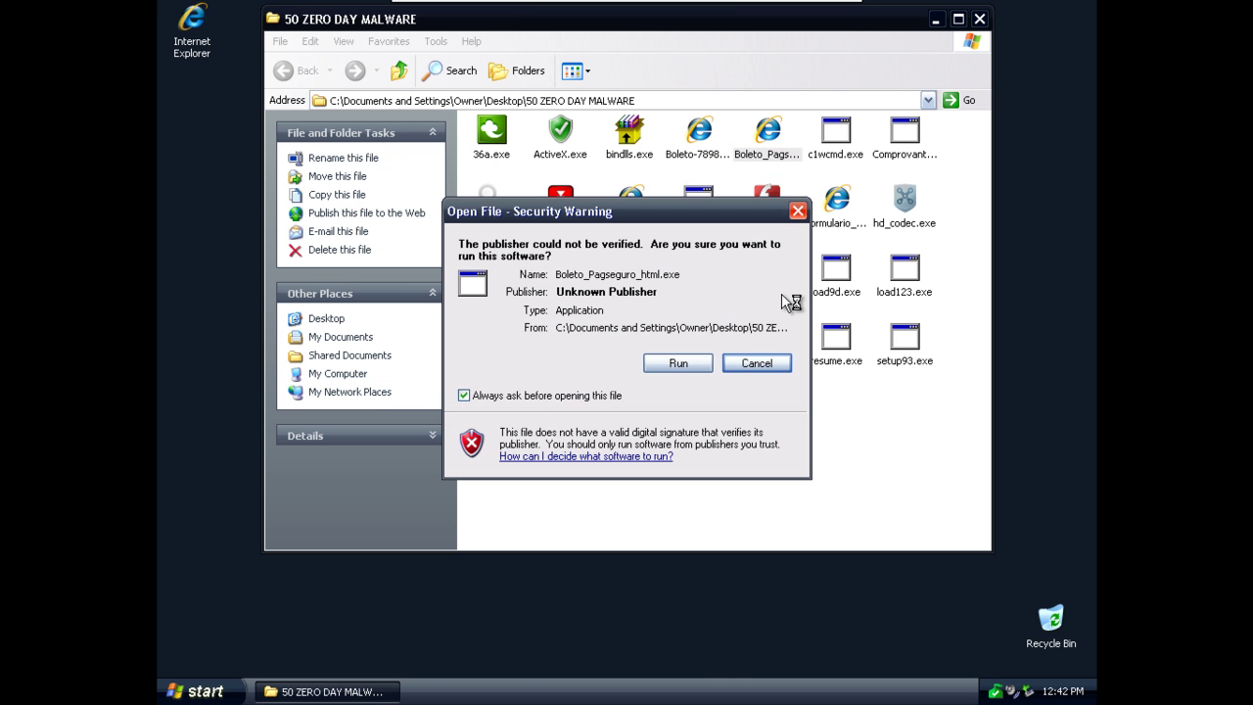
{"action": "left_click", "coordinate": [669, 366]}
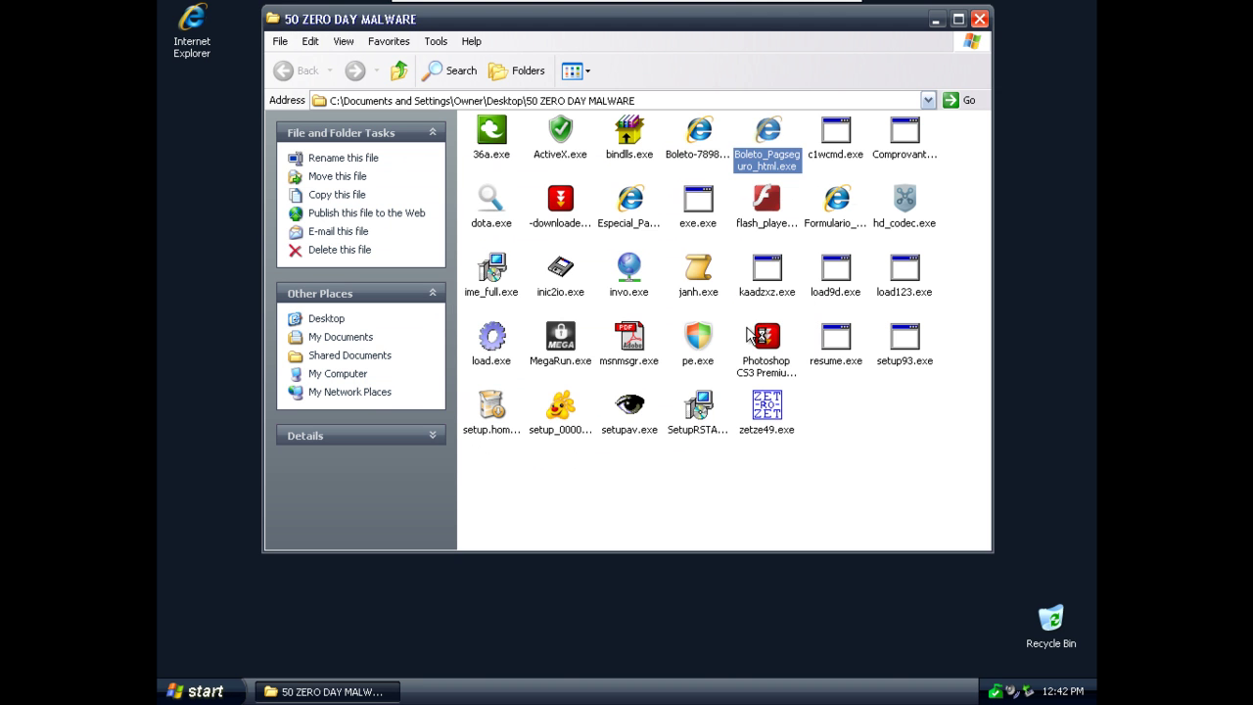
{"action": "left_click", "coordinate": [842, 137]}
{"action": "left_click", "coordinate": [686, 363]}
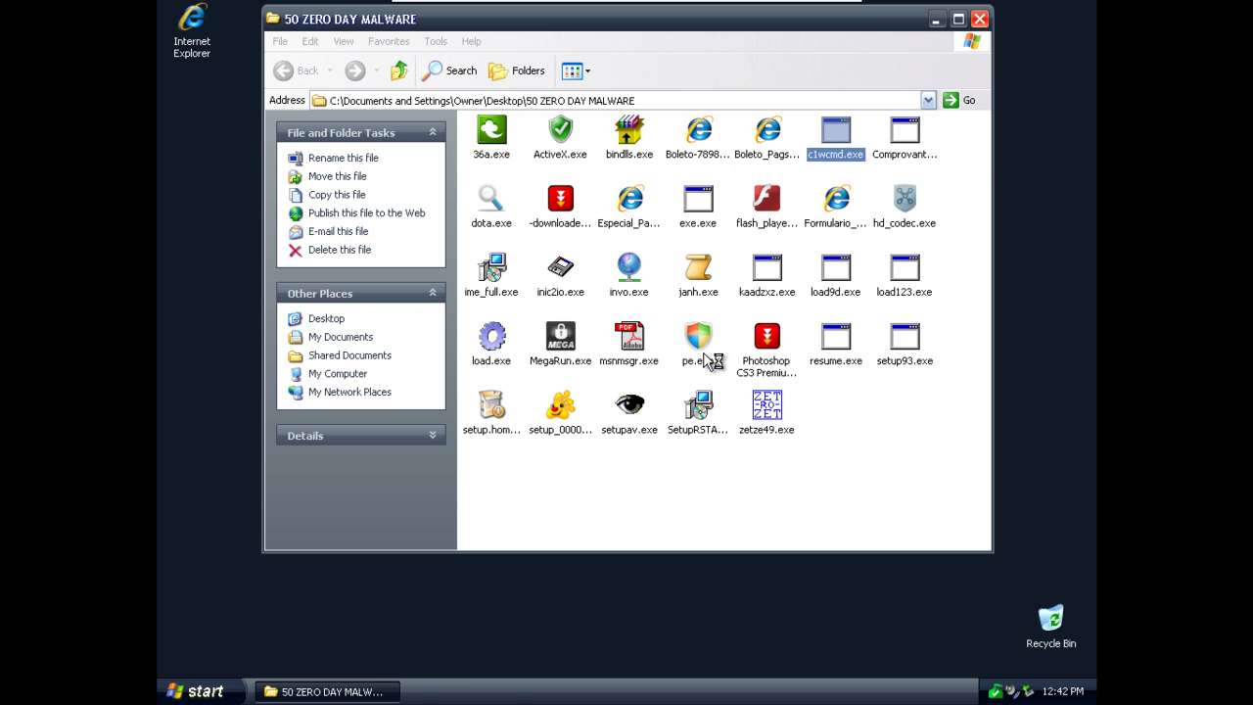
Step: Run Comprovante_Deposito.com, dota.exe and -downloader.exe, approving each warning
{"action": "double_click", "coordinate": [904, 140]}
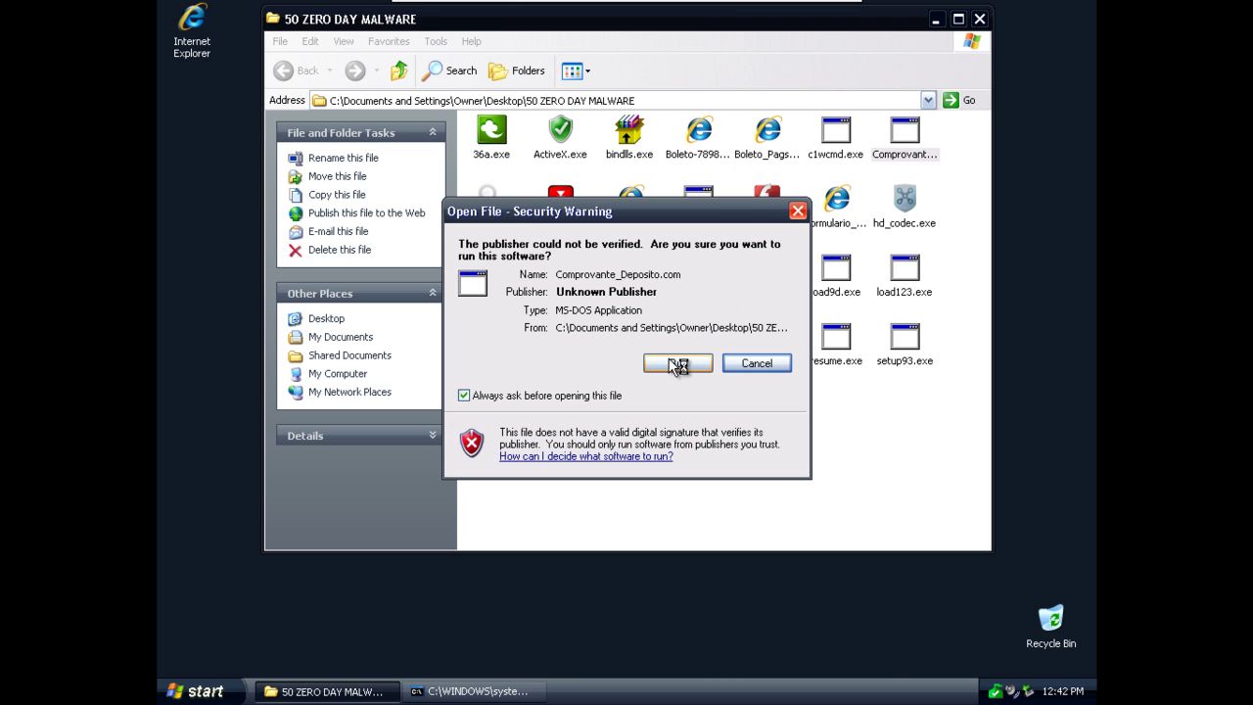
{"action": "left_click", "coordinate": [677, 364]}
{"action": "left_click", "coordinate": [504, 223]}
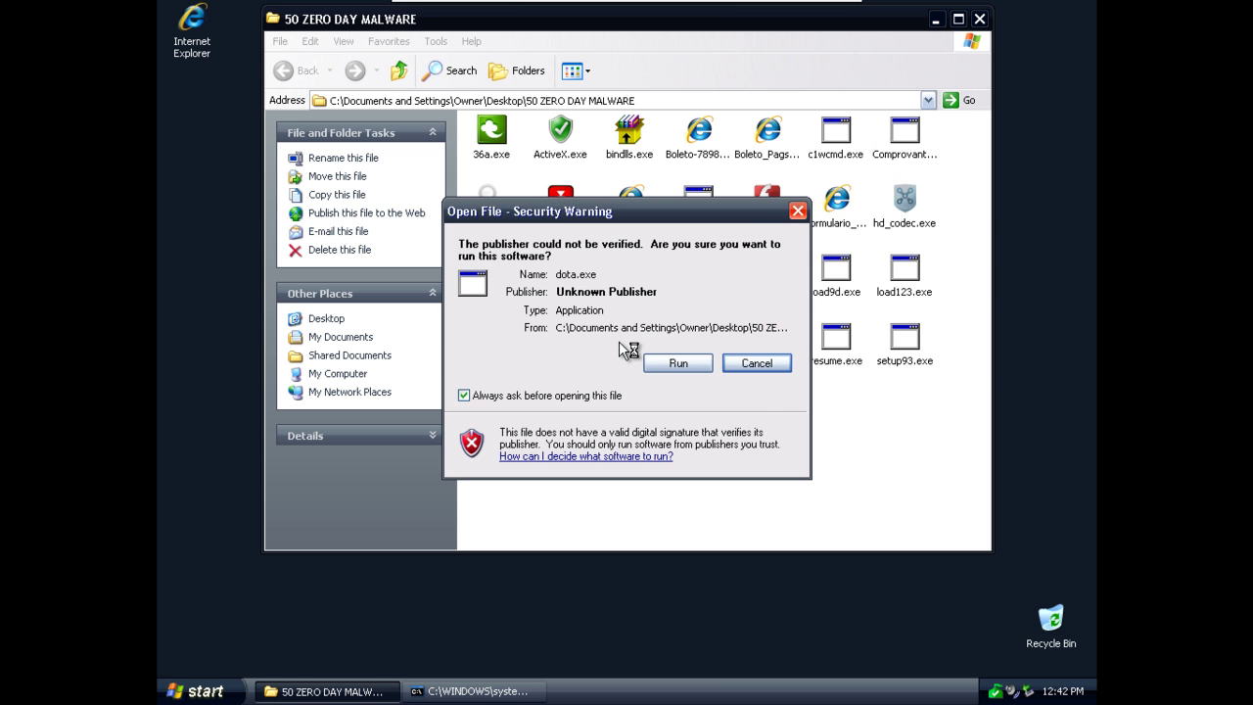
{"action": "left_click", "coordinate": [671, 363]}
{"action": "left_click", "coordinate": [560, 217]}
{"action": "left_click", "coordinate": [683, 364]}
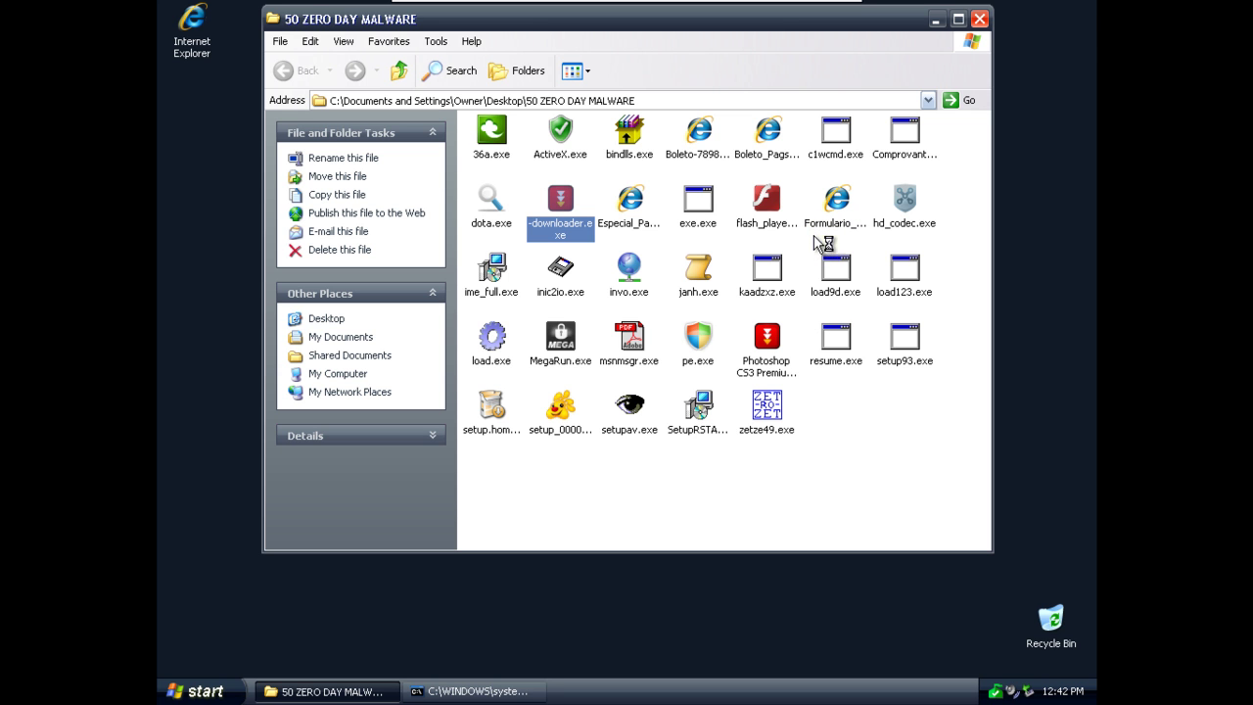
Step: Run the Photoshop CS3 downloader, setup93.exe, MegaRun.exe and load.exe, approving each warning
{"action": "double_click", "coordinate": [768, 351]}
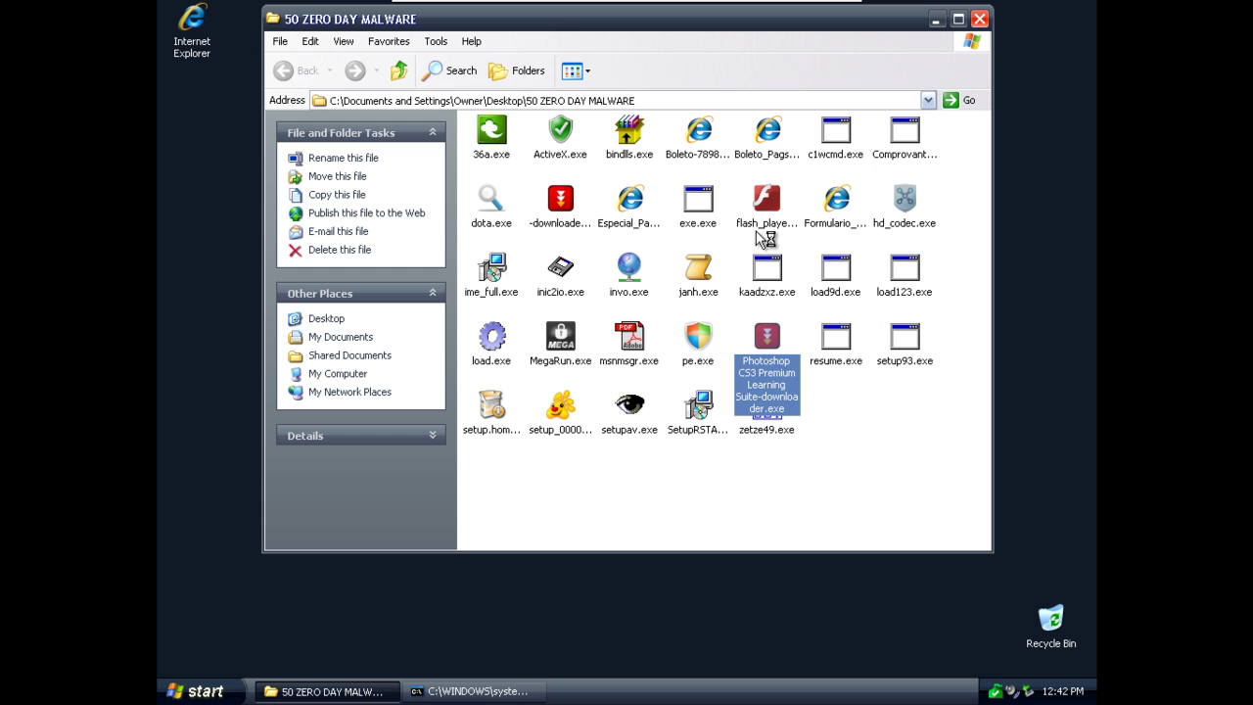
{"action": "left_click", "coordinate": [852, 279]}
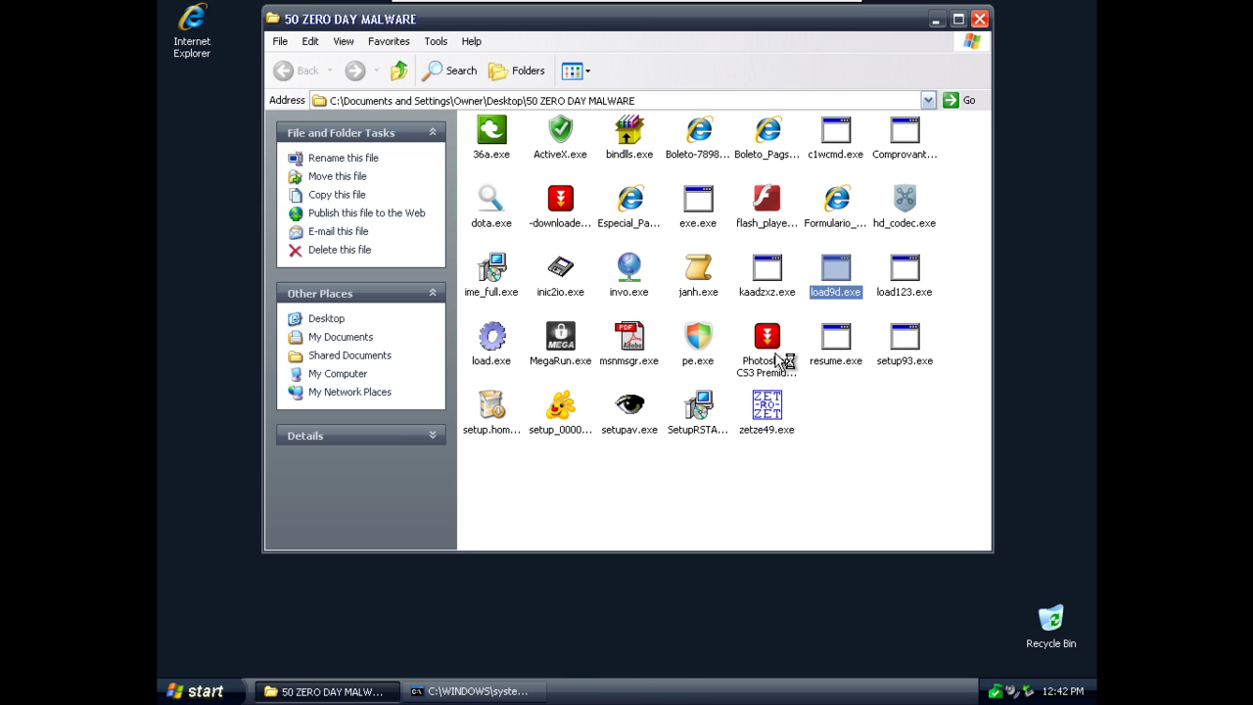
{"action": "double_click", "coordinate": [916, 343]}
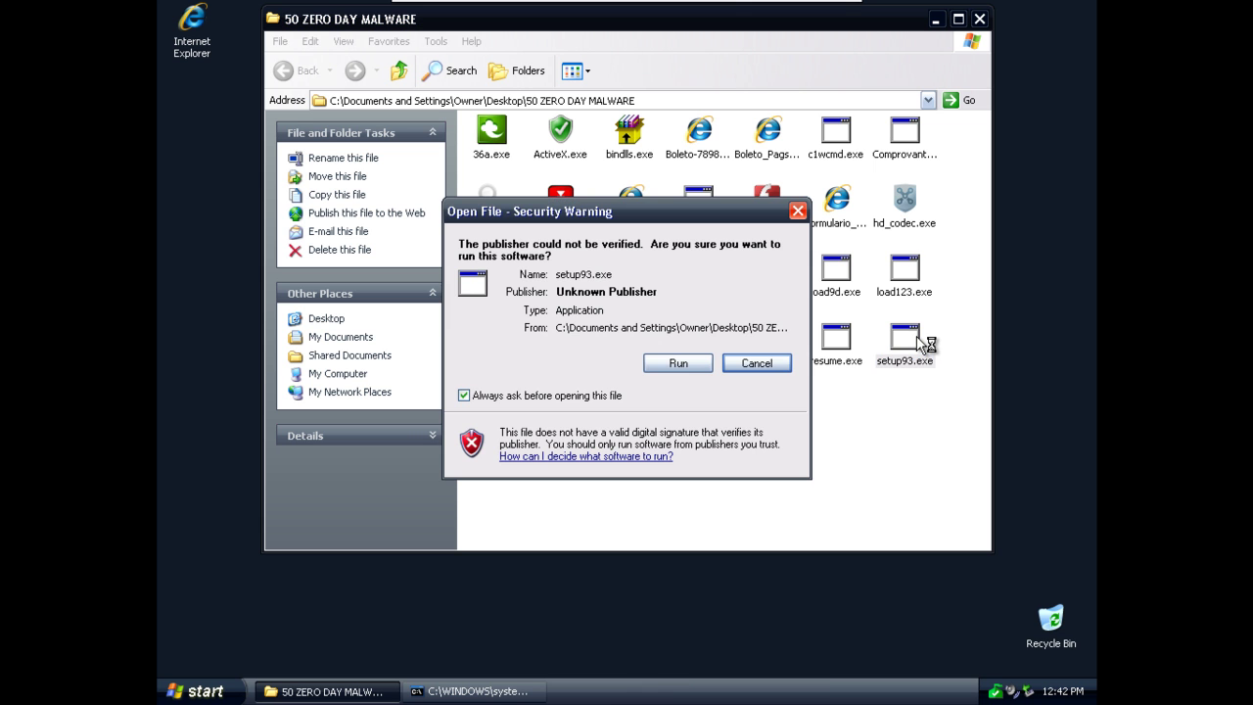
{"action": "left_click", "coordinate": [710, 362]}
{"action": "left_click", "coordinate": [791, 360]}
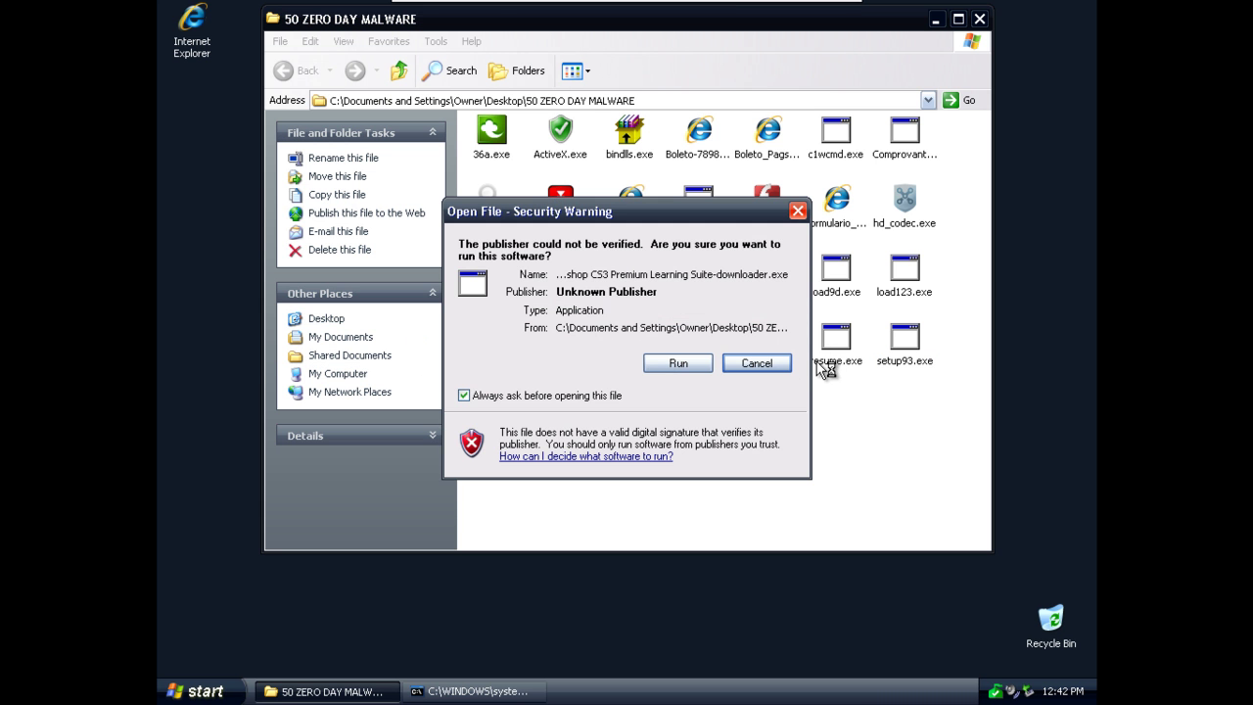
{"action": "left_click", "coordinate": [672, 364]}
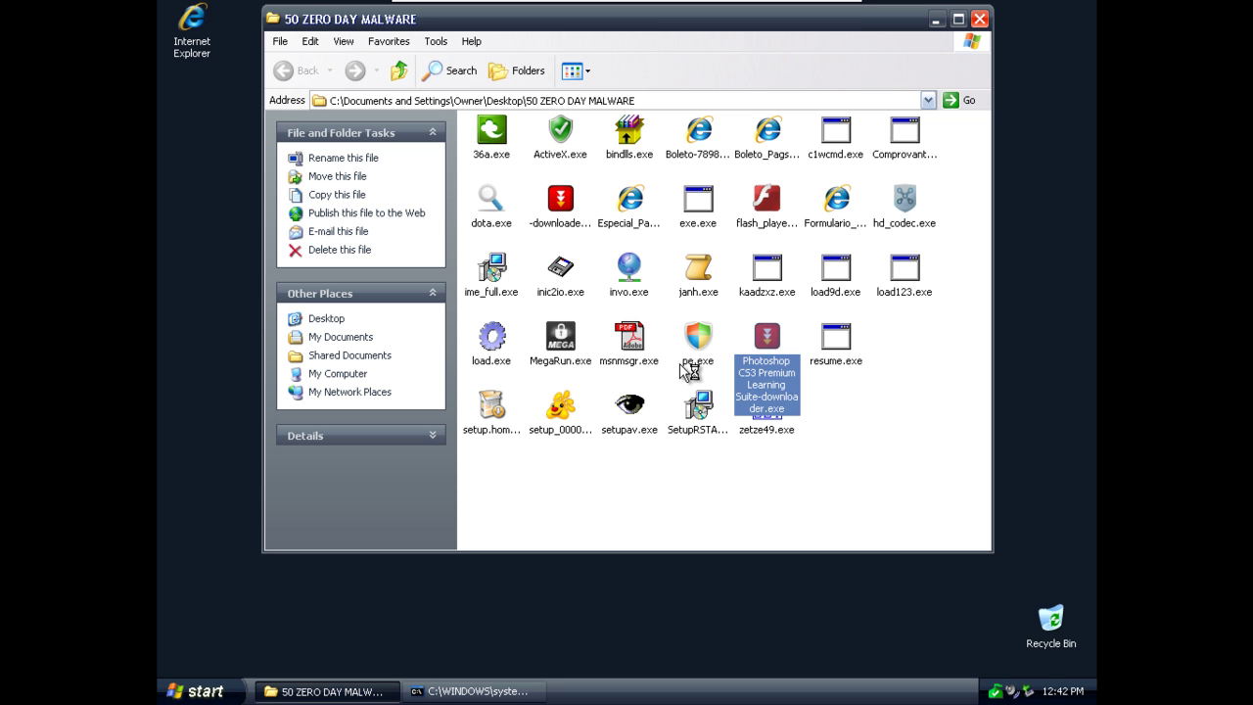
{"action": "double_click", "coordinate": [560, 353]}
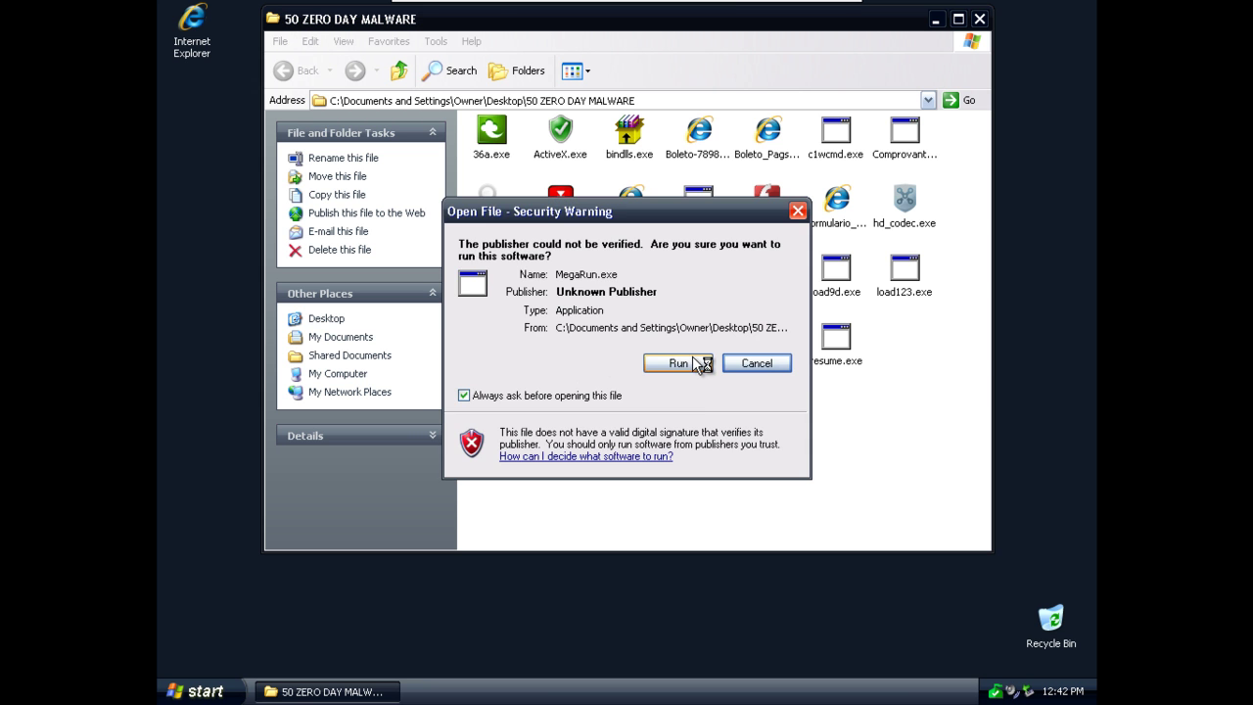
{"action": "left_click", "coordinate": [693, 364]}
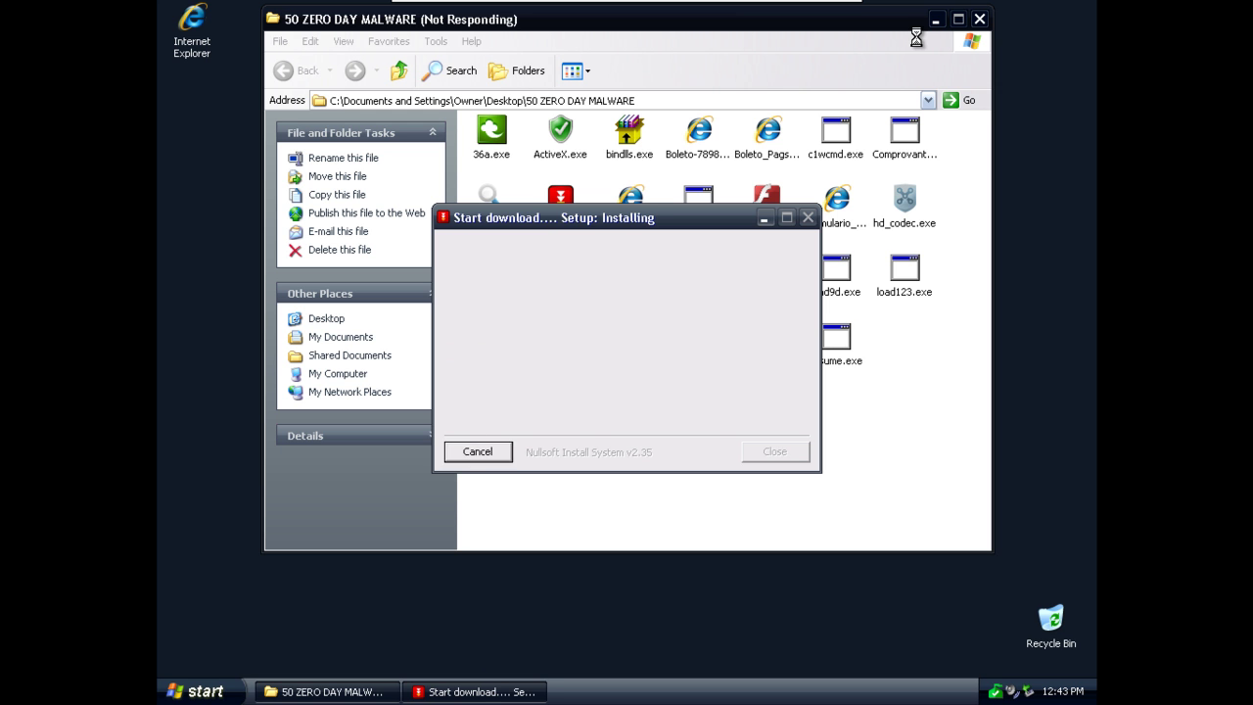
{"action": "left_click", "coordinate": [678, 366]}
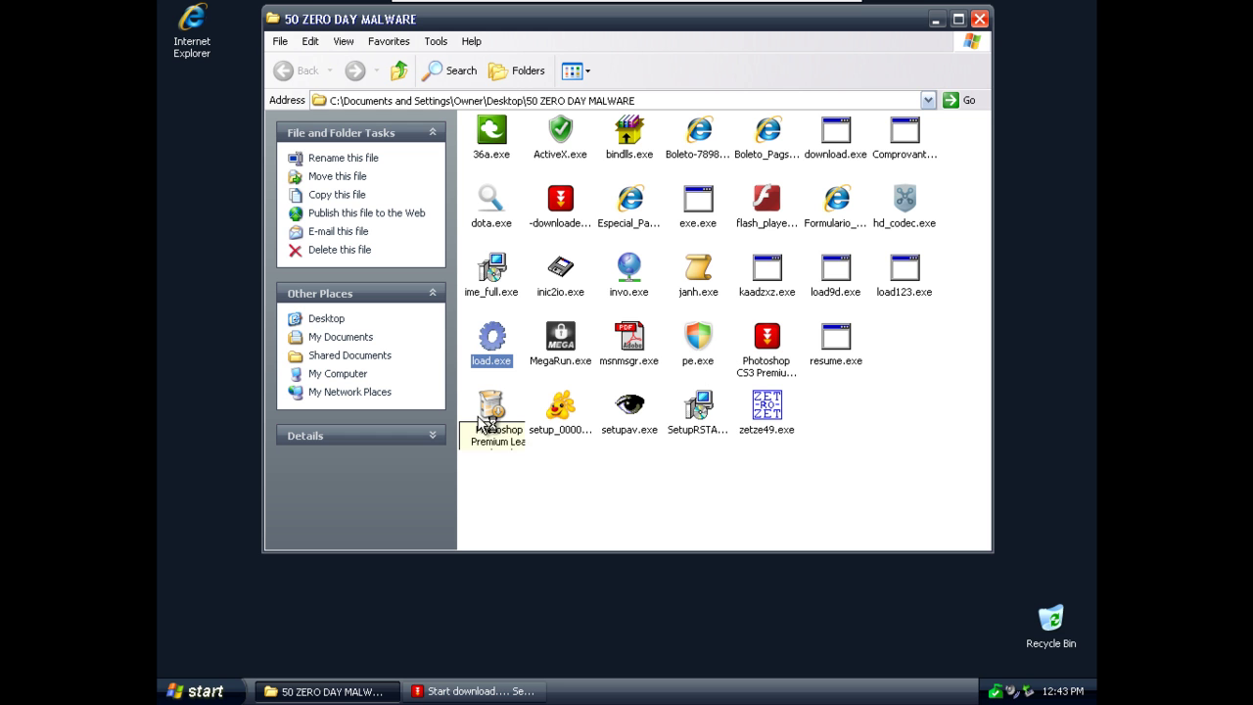
{"action": "left_click", "coordinate": [558, 413]}
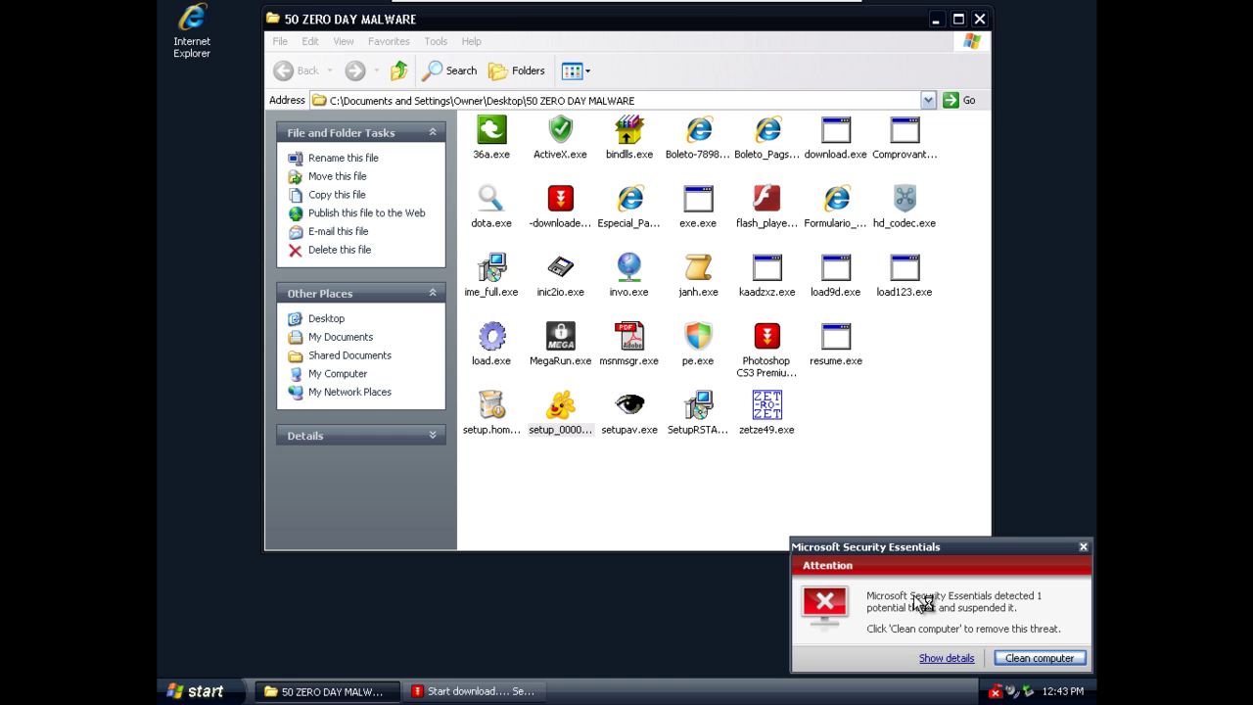
Step: Remove Trojan:Win32/Bamital.E from the Security Essentials alert, then launch setupav.exe
{"action": "left_click", "coordinate": [954, 663]}
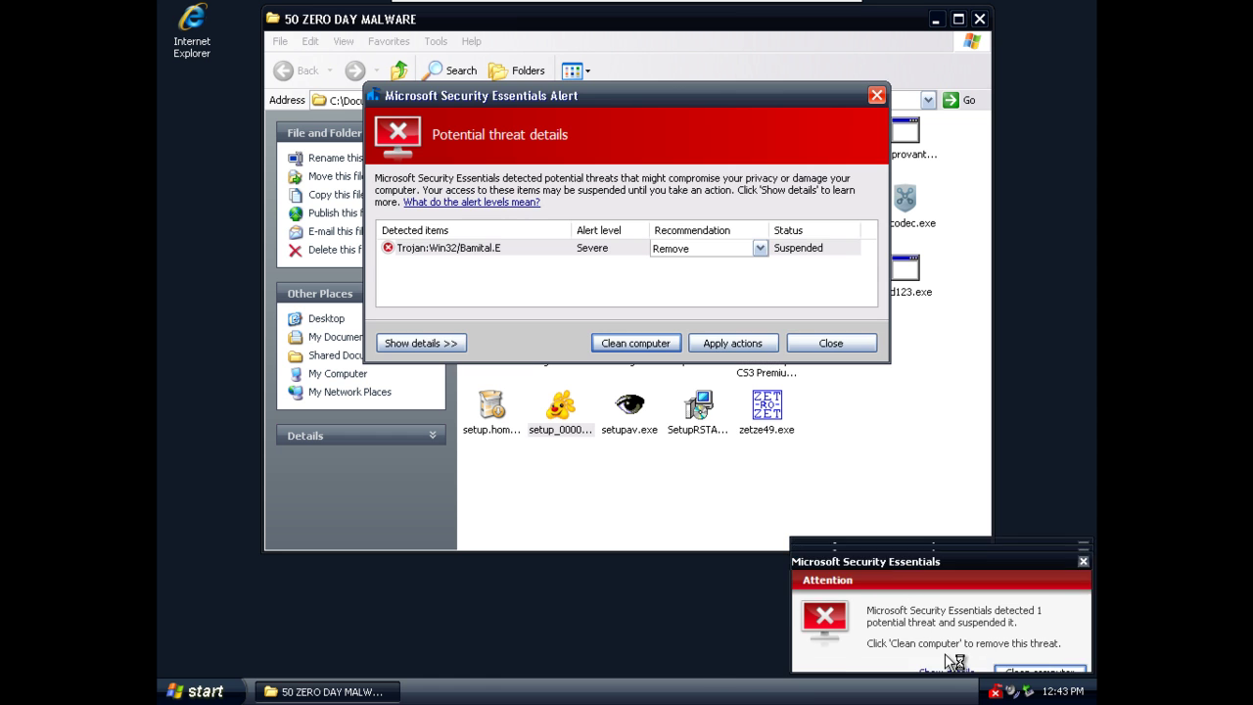
{"action": "left_click", "coordinate": [674, 348]}
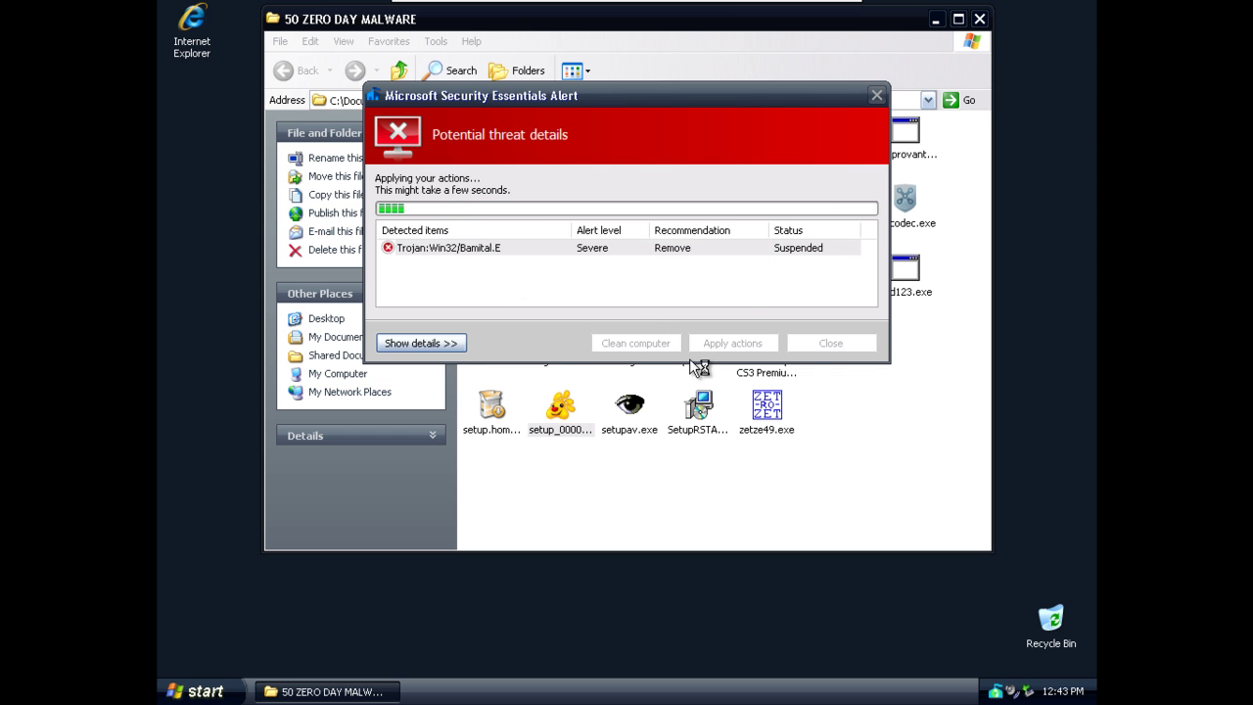
{"action": "double_click", "coordinate": [636, 419]}
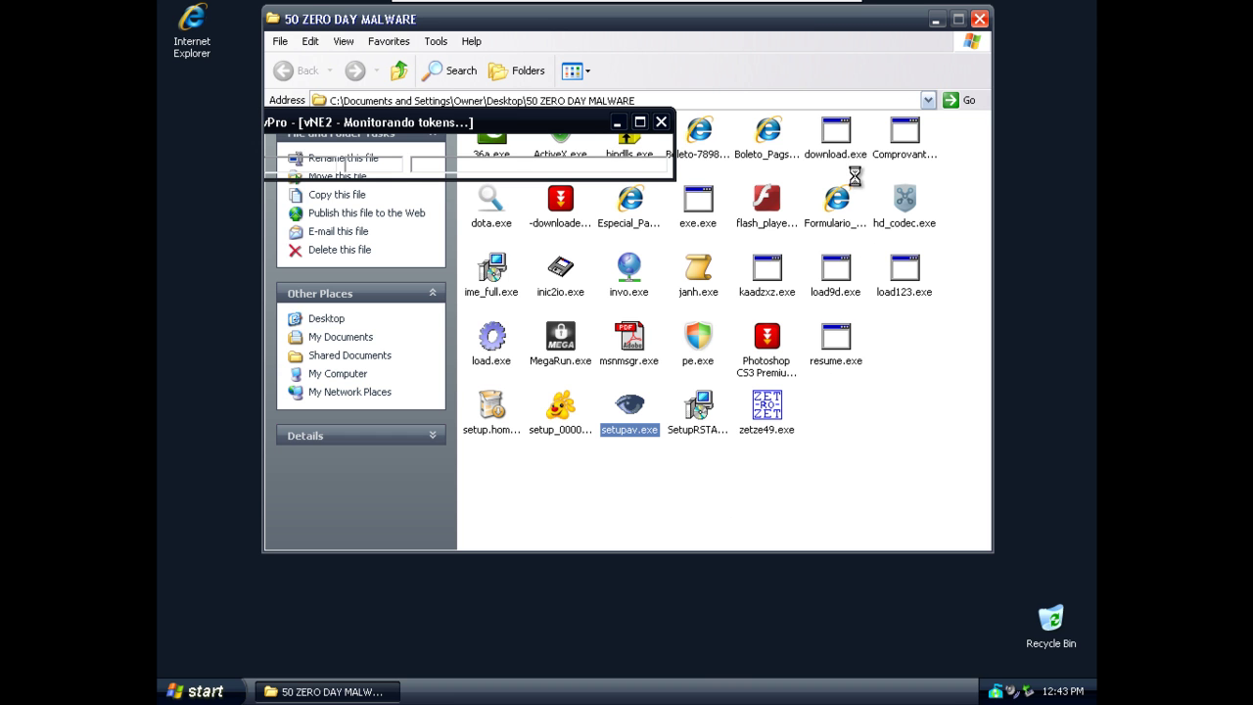
Step: Refresh the folder and run setupav.exe, zetze49.exe and hd_codec.exe, approving the warnings
{"action": "right_click", "coordinate": [1054, 442]}
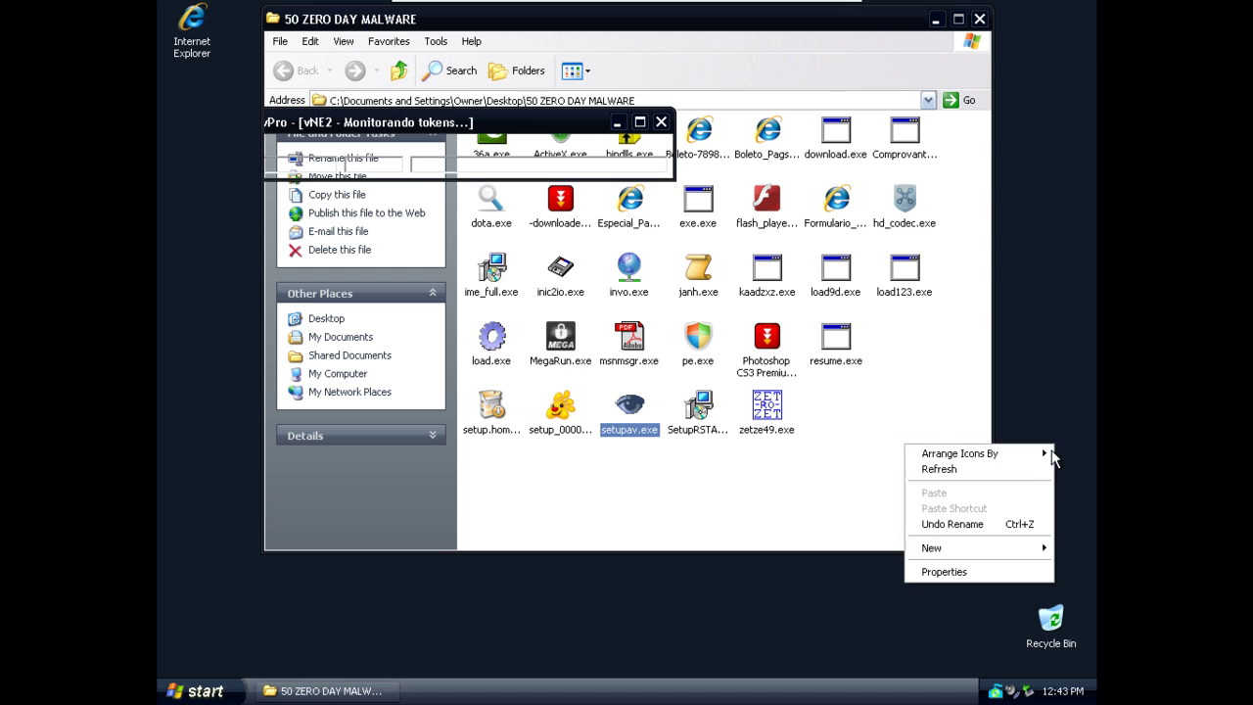
{"action": "left_click", "coordinate": [1000, 474]}
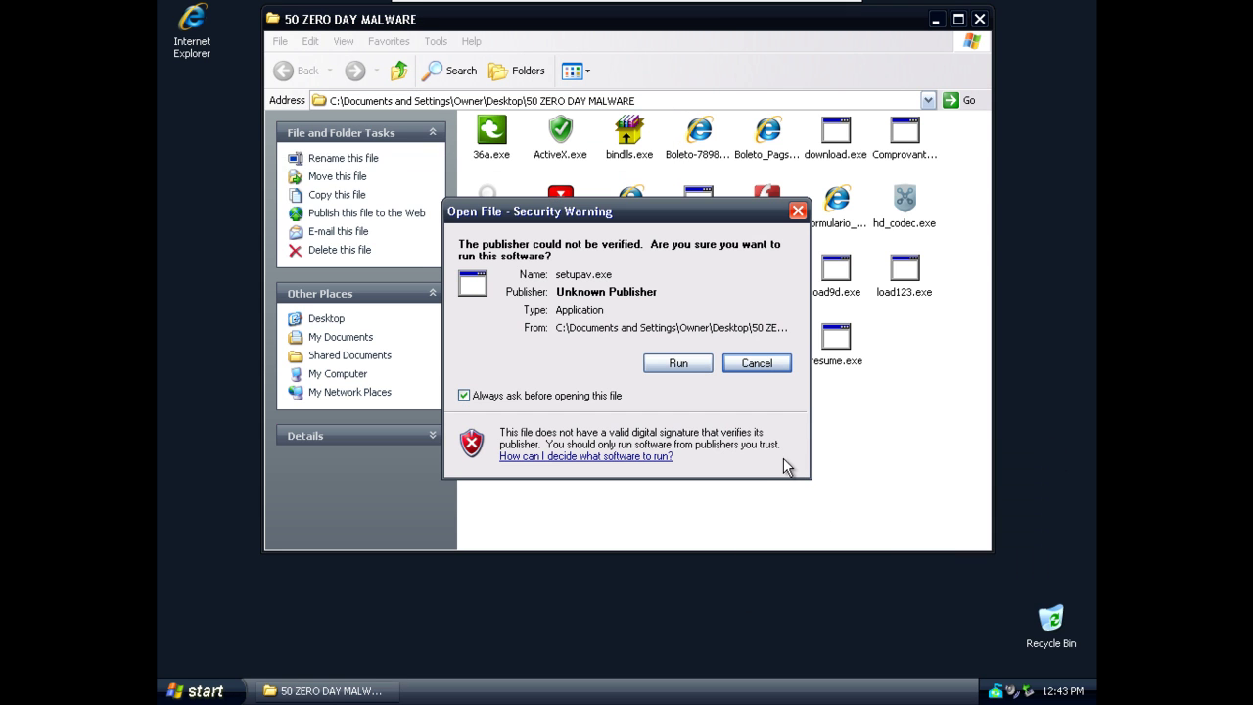
{"action": "left_click", "coordinate": [679, 363]}
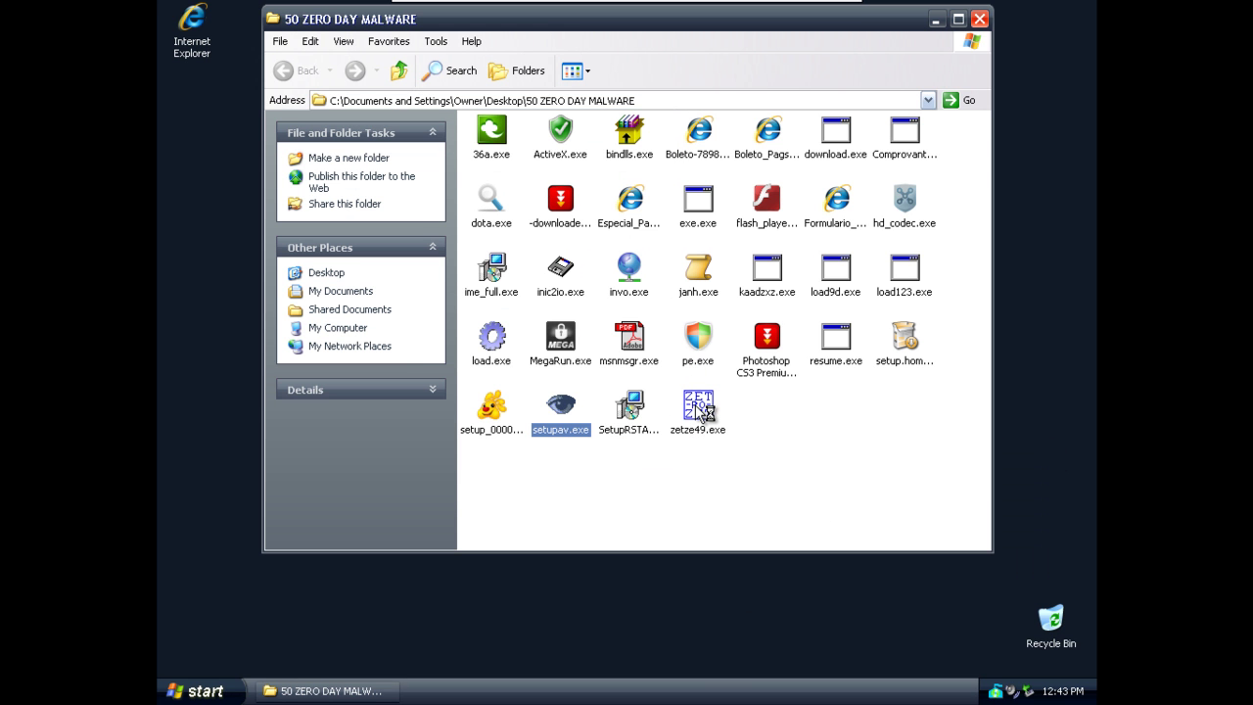
{"action": "double_click", "coordinate": [698, 407]}
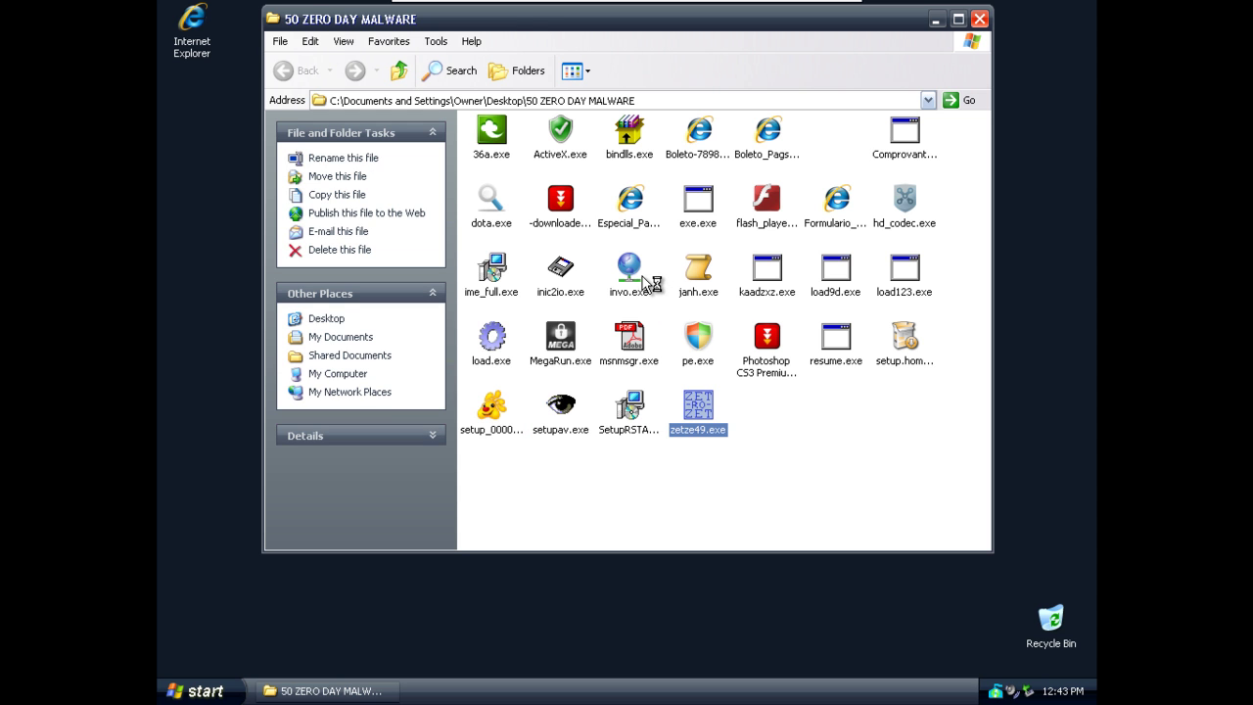
{"action": "left_click", "coordinate": [908, 203]}
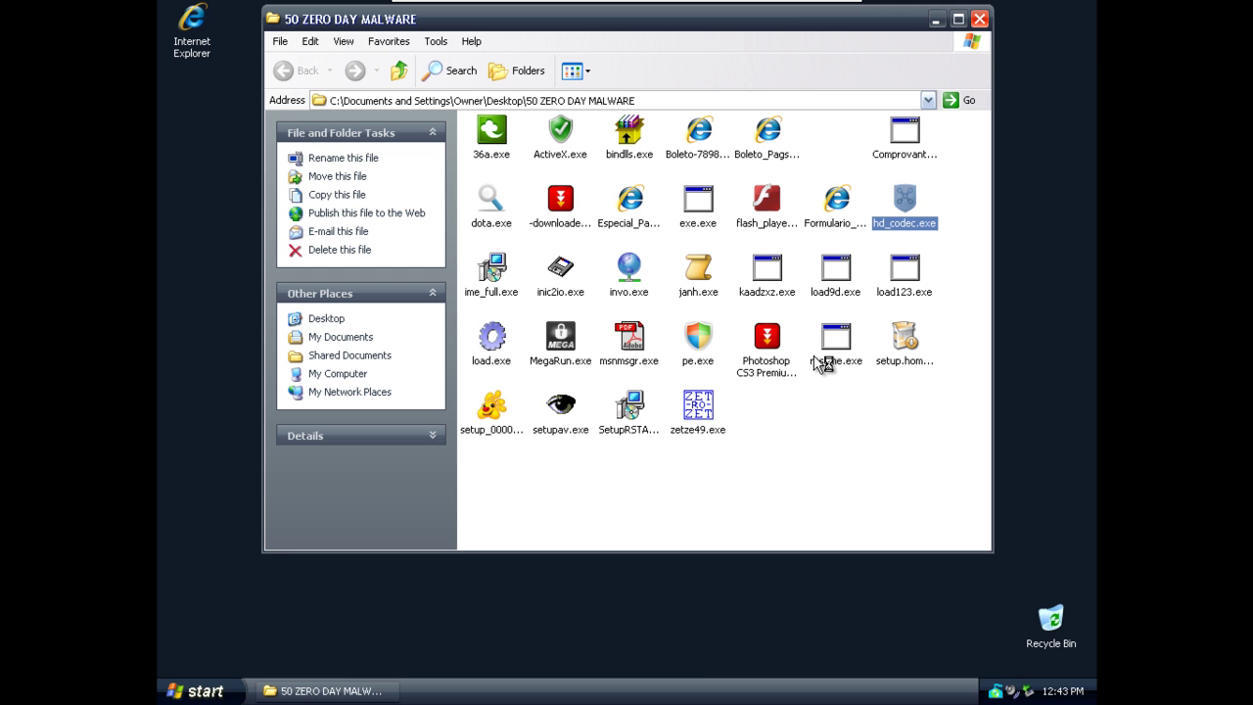
{"action": "left_click", "coordinate": [690, 363]}
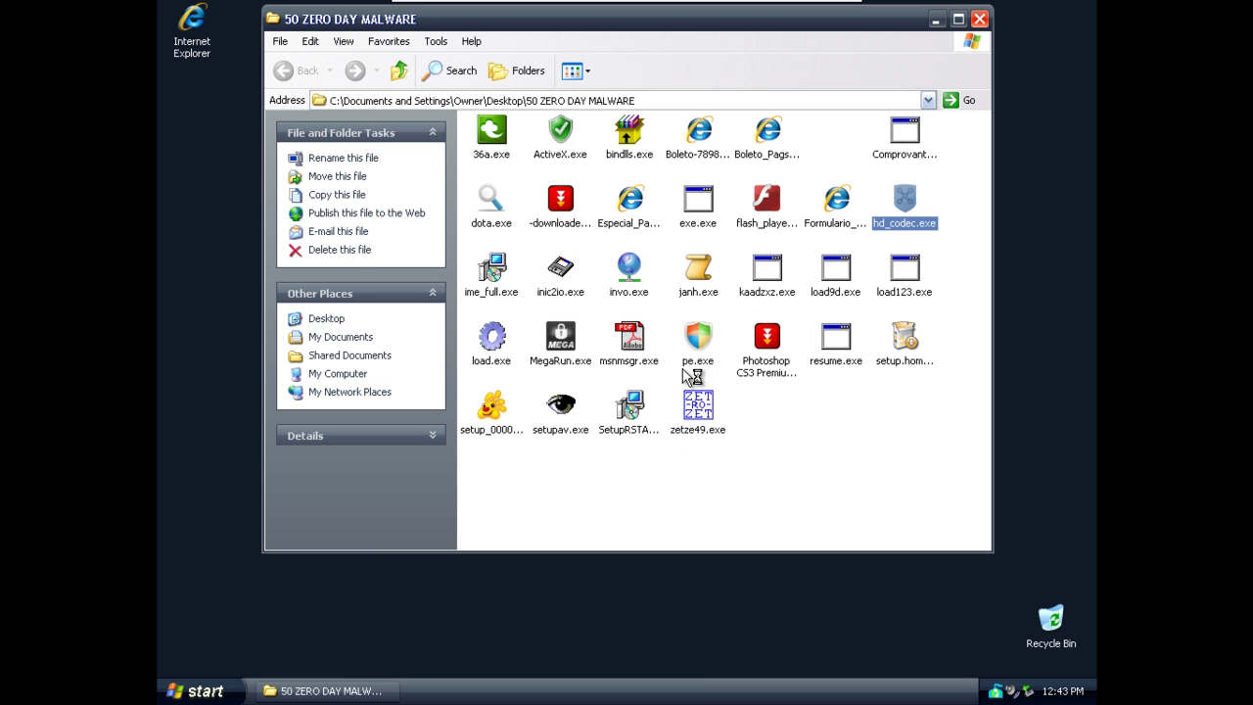
Step: Close the malware folder, dismiss the MegaRun server error, move the Uninstall dialog aside, switch windows
{"action": "left_click", "coordinate": [979, 19]}
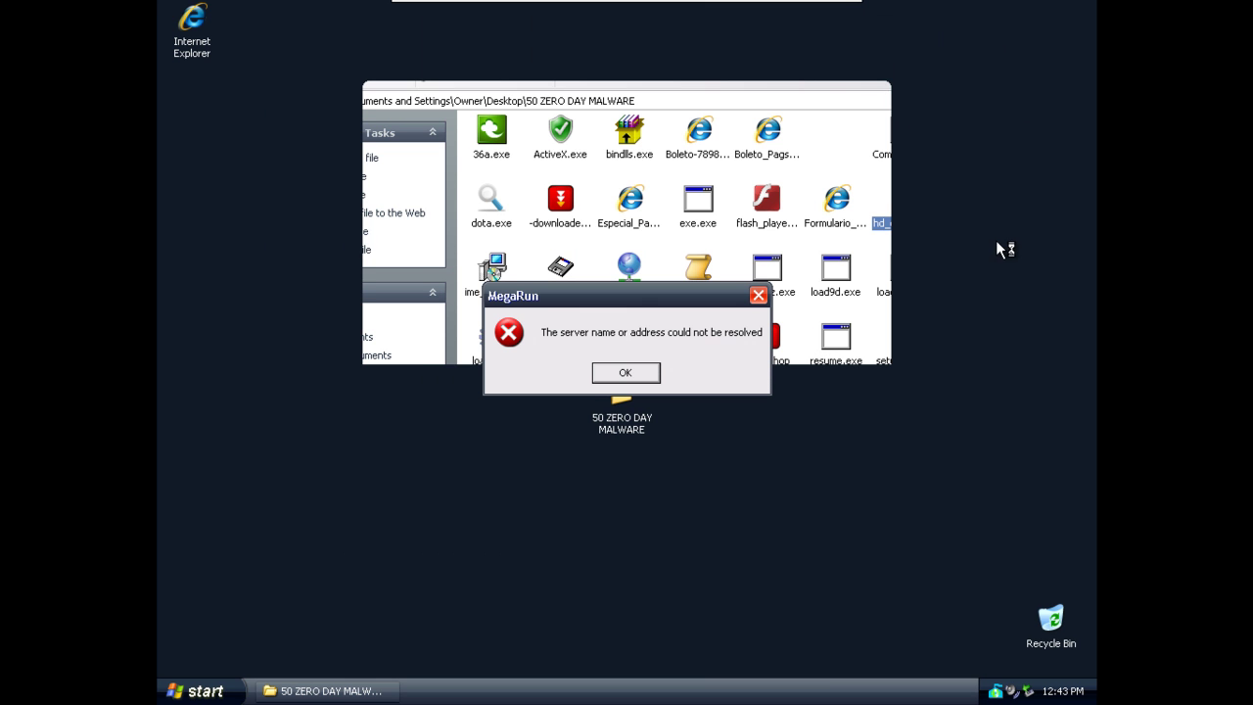
{"action": "left_click", "coordinate": [647, 372]}
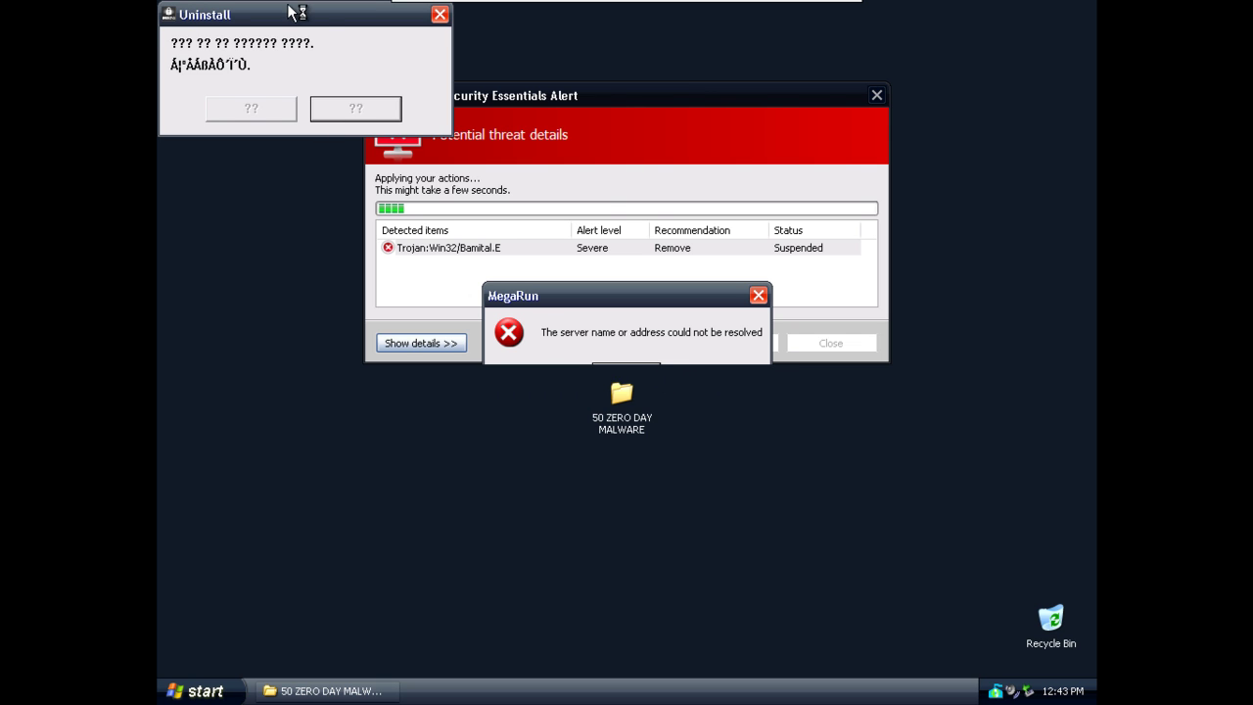
{"action": "left_click_drag", "start_coordinate": [289, 11], "coordinate": [511, 149]}
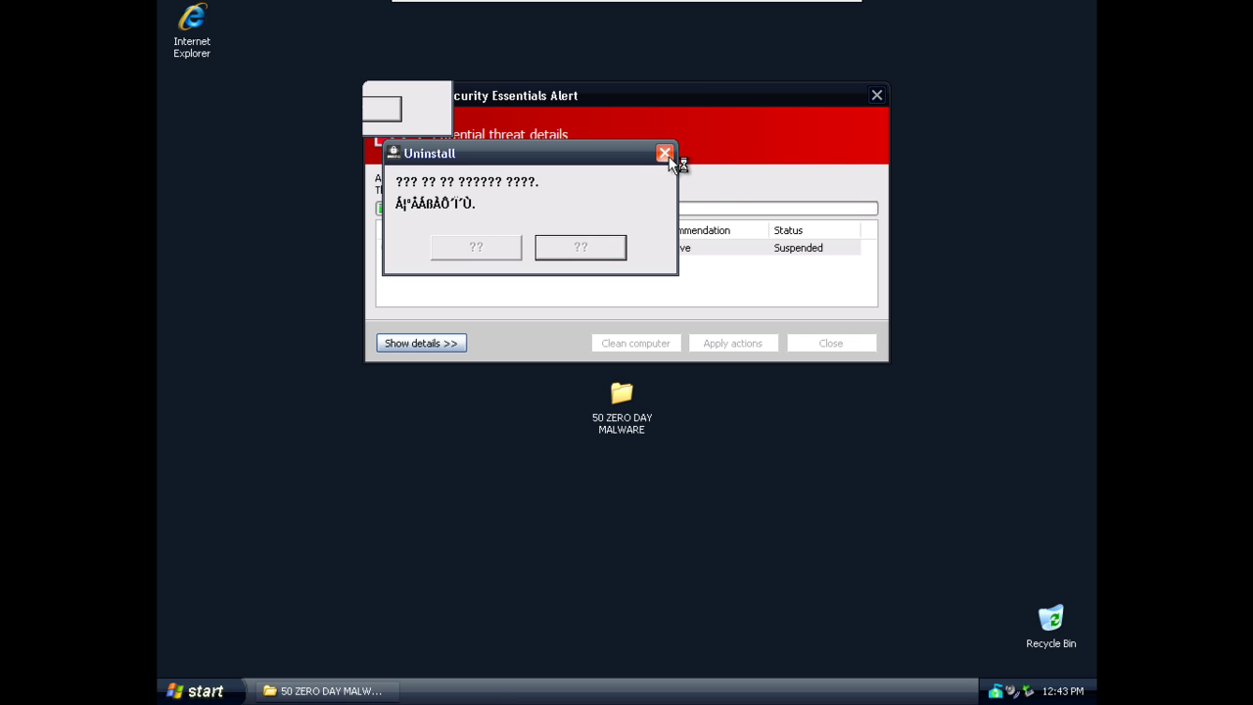
{"action": "right_click", "coordinate": [1023, 180]}
{"action": "left_click", "coordinate": [800, 257]}
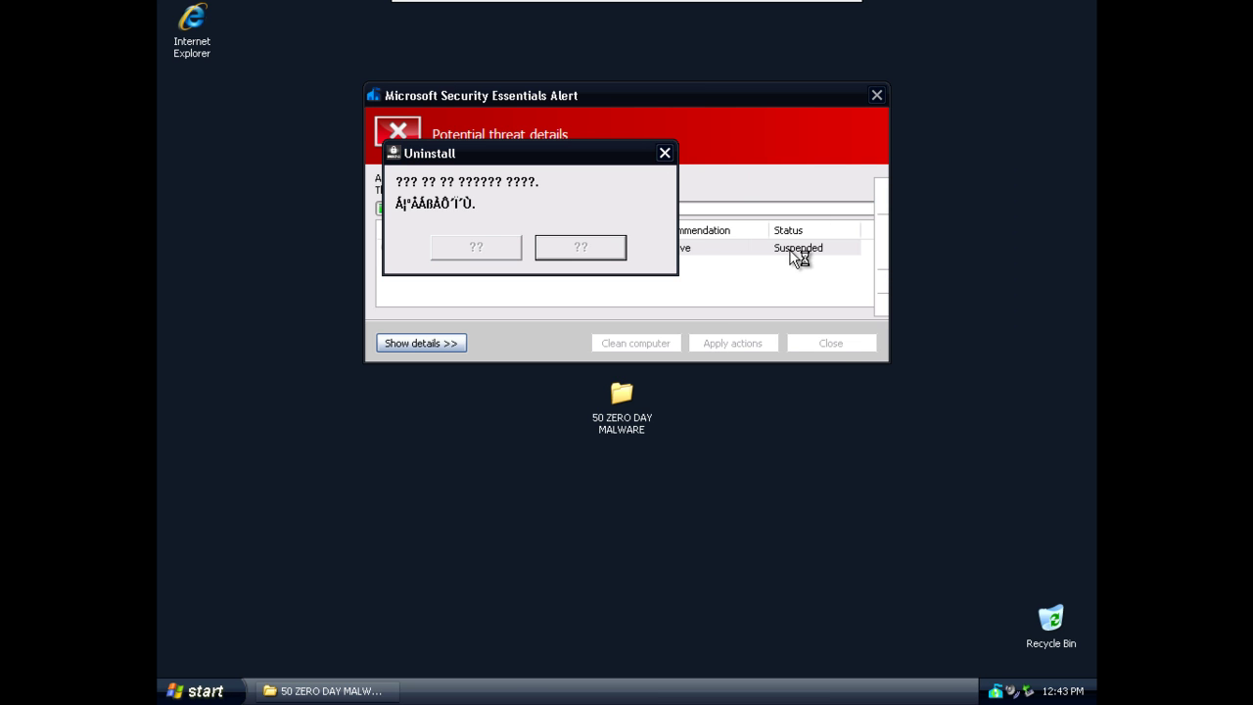
{"action": "key", "text": "alt+Tab"}
{"action": "key", "text": "alt+Tab"}
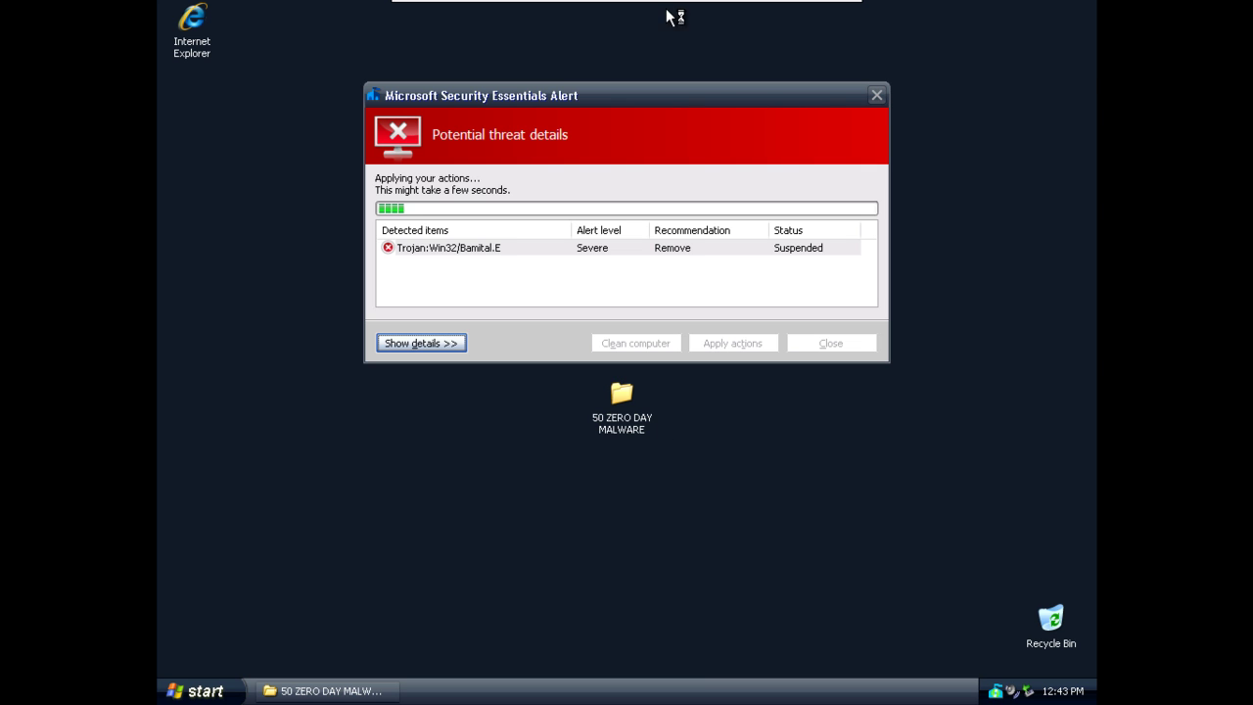
{"action": "mouse_move", "coordinate": [674, 10]}
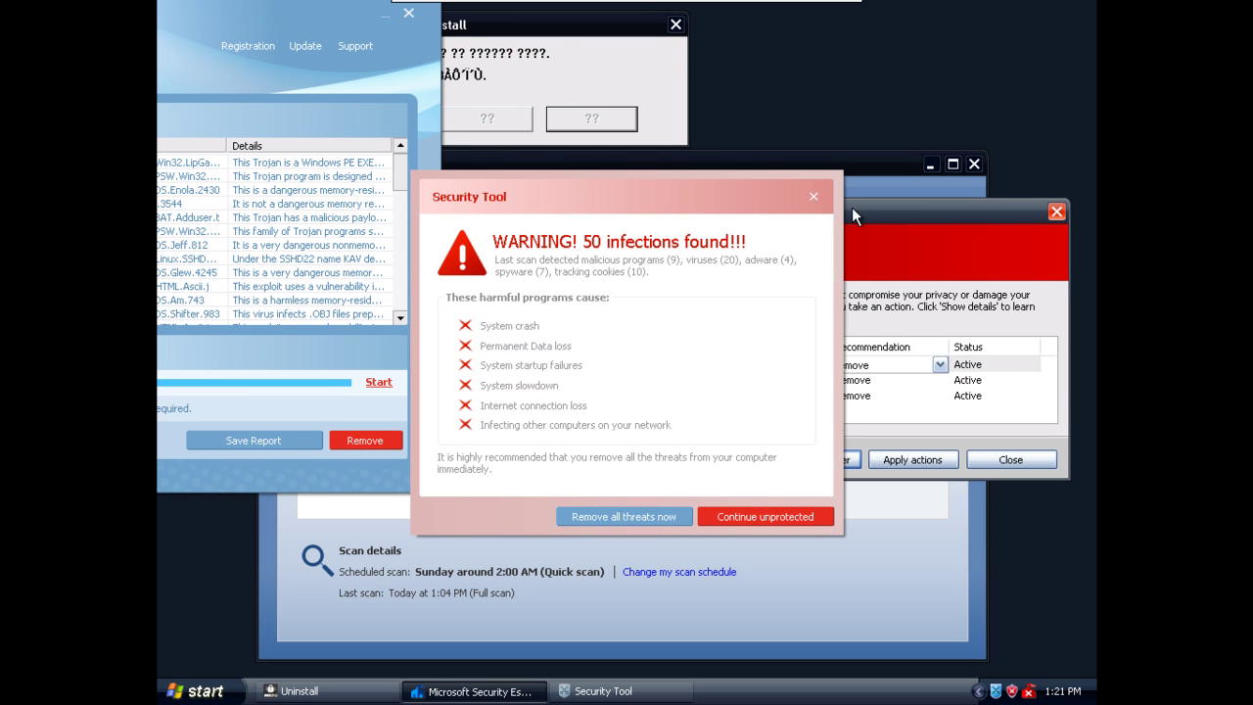
Step: Close the fake Security Tool, then remove OnLineGames.NO, Boaxxe.G and Pikorms.A in Security Essentials
{"action": "left_click", "coordinate": [814, 199]}
{"action": "left_click", "coordinate": [735, 419]}
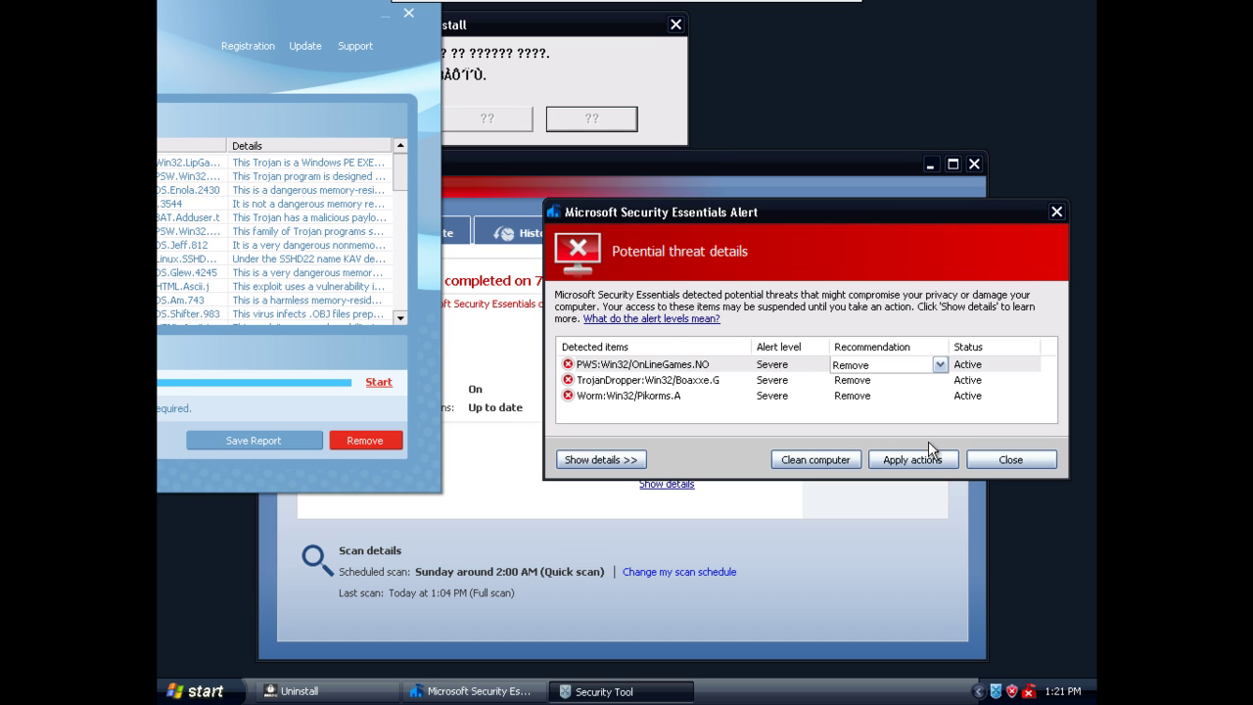
{"action": "left_click", "coordinate": [803, 459]}
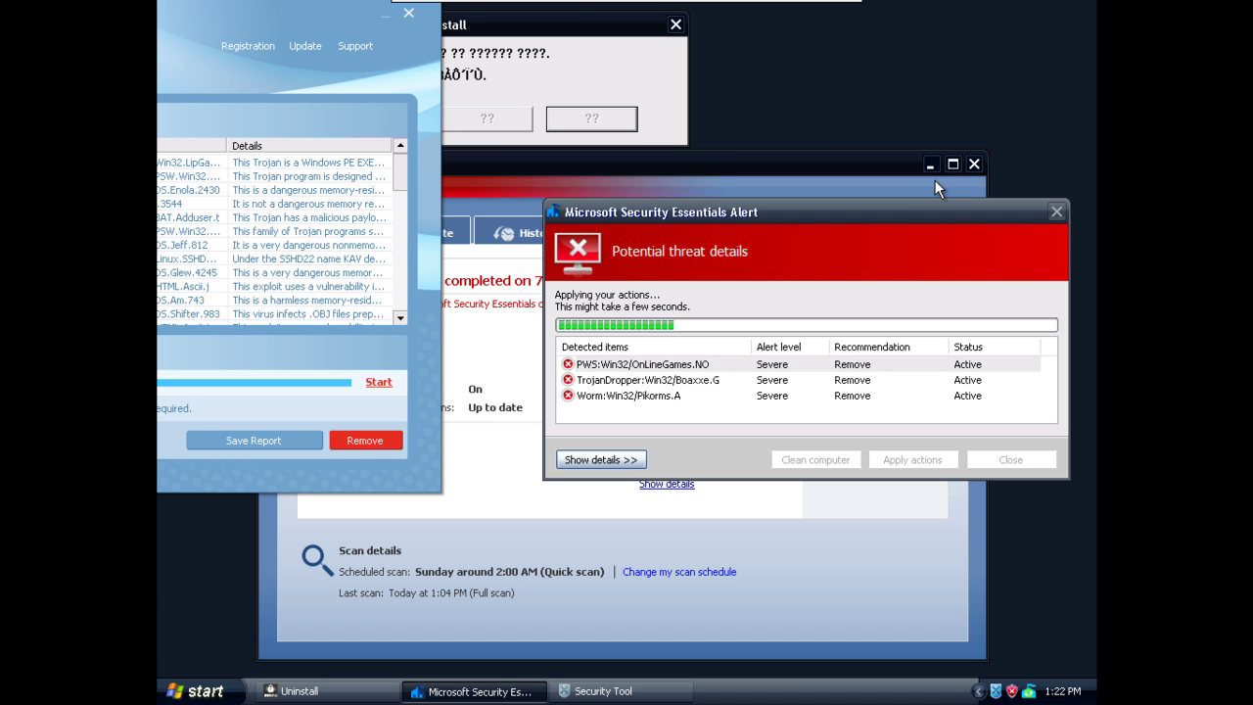
{"action": "left_click", "coordinate": [408, 15]}
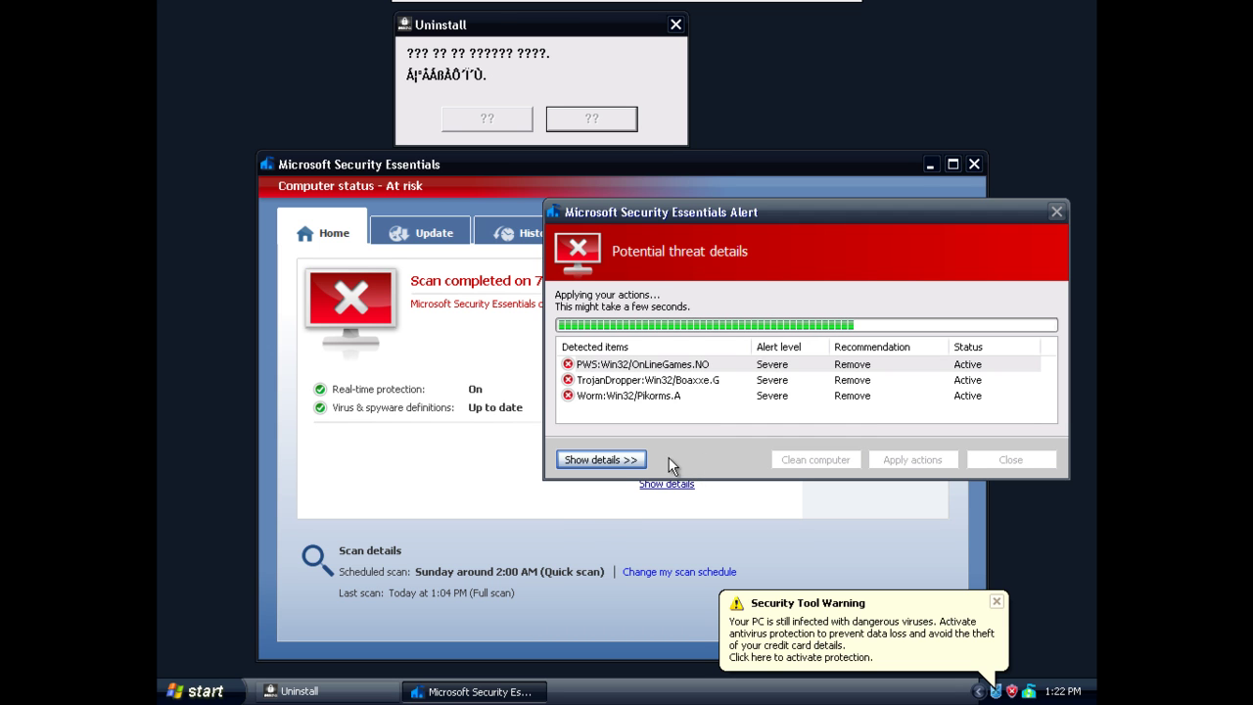
Step: Expand the alert details and select the PWS:Win32/OnLineGames.NO row to confirm removal succeeded
{"action": "left_click", "coordinate": [627, 459]}
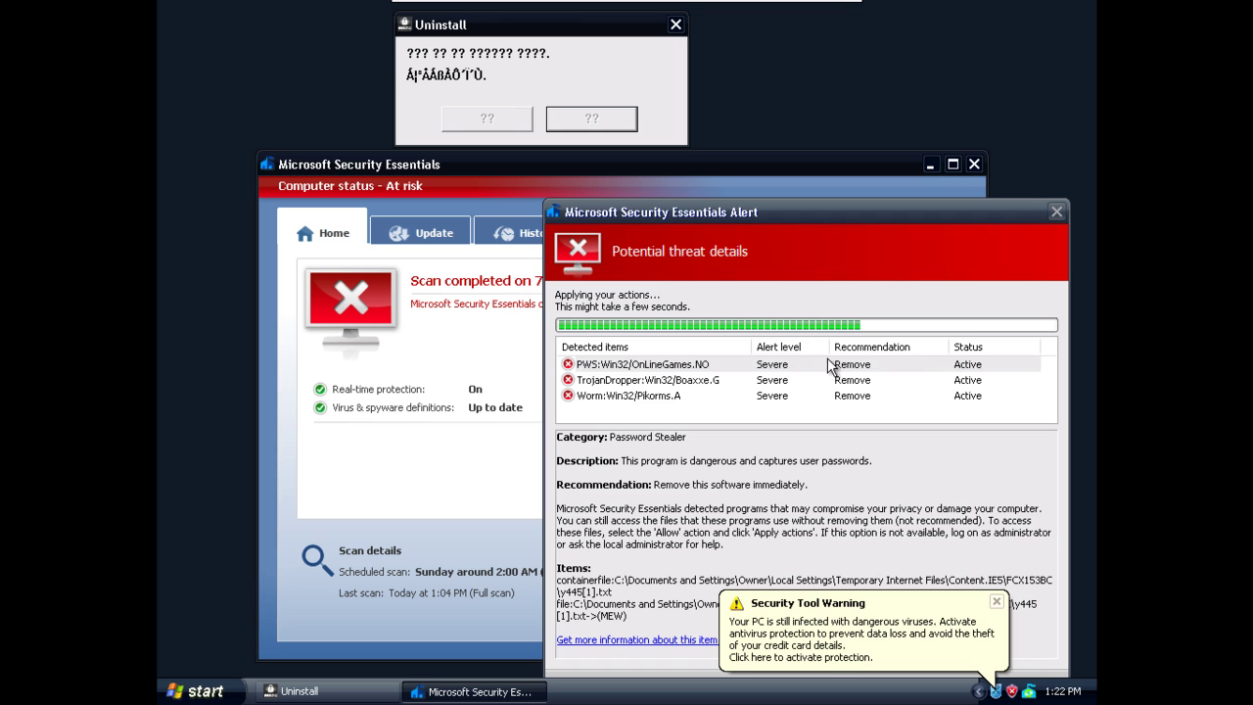
{"action": "left_click", "coordinate": [772, 366]}
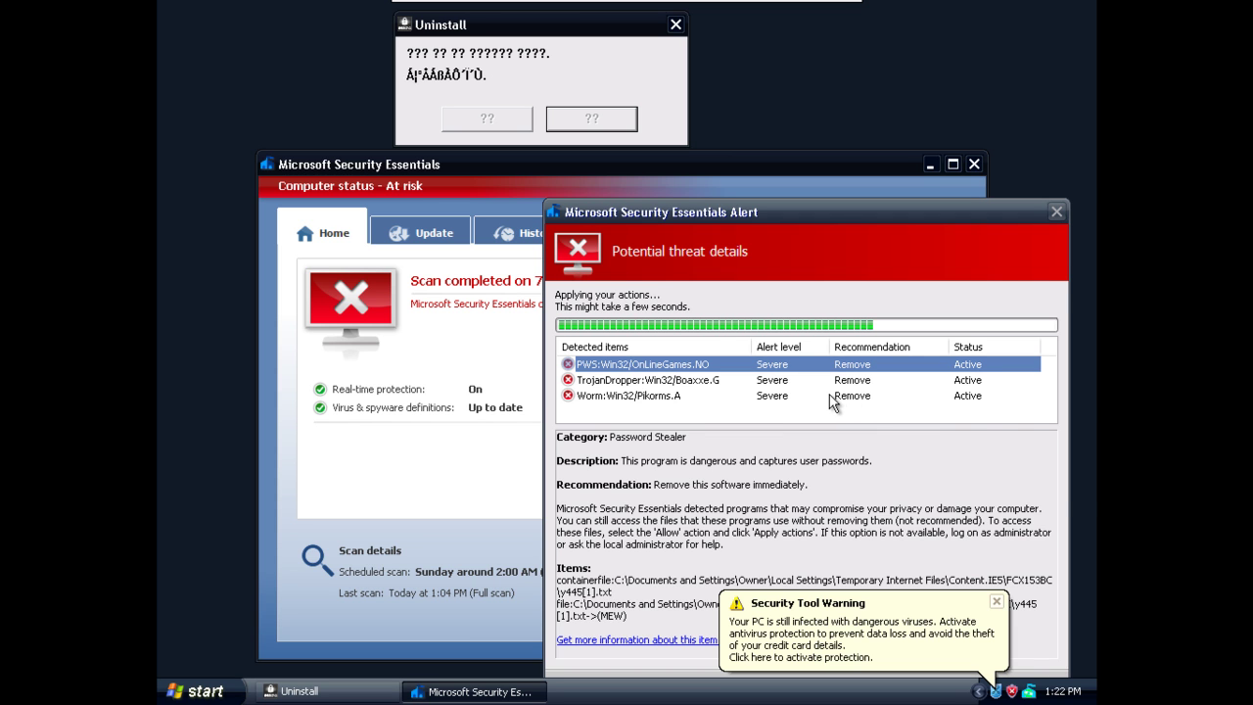
{"action": "mouse_move", "coordinate": [825, 401]}
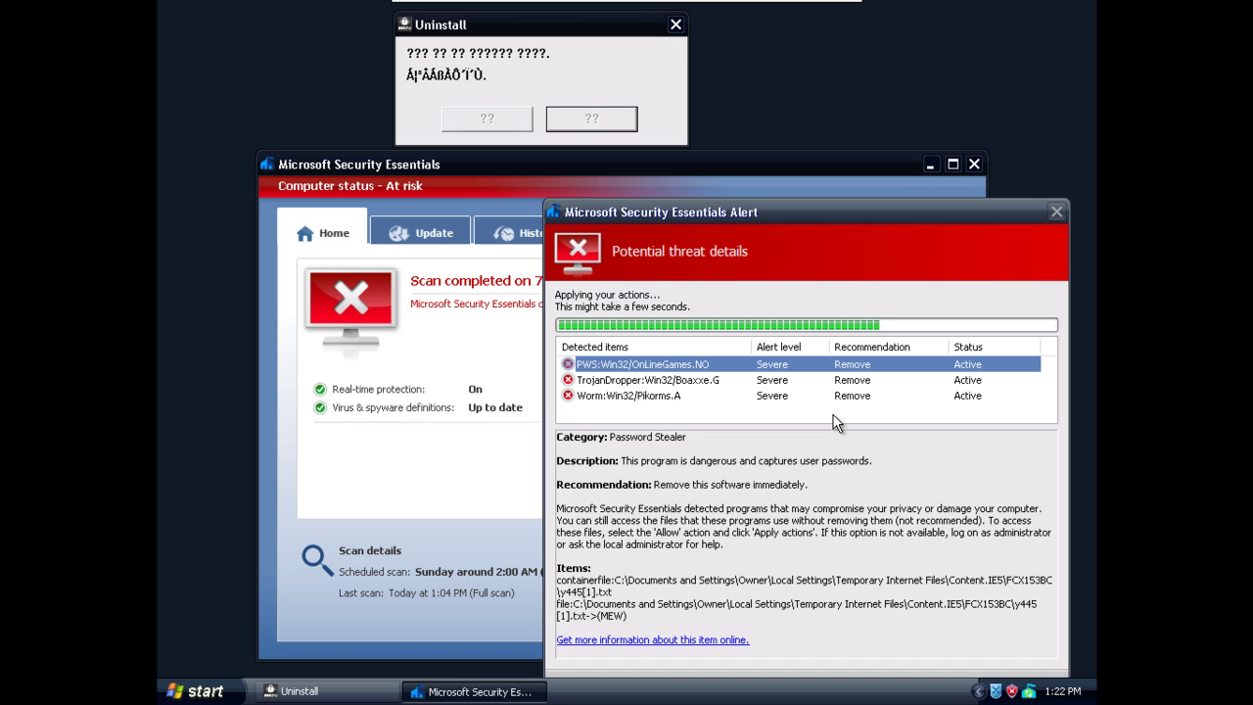
{"action": "mouse_move", "coordinate": [697, 6]}
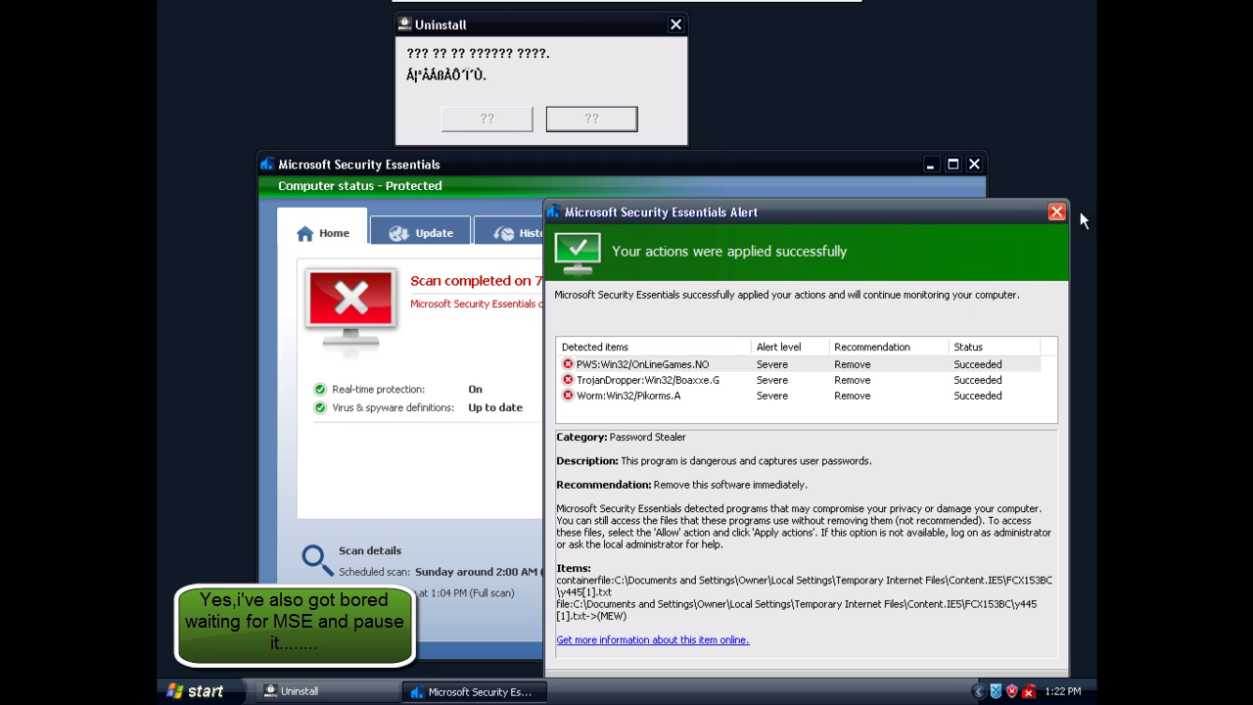
Step: Dismiss the MSE alert and fake Security Tool warnings, then apply the recommended action to Worm:Win32/Pikorms.A
{"action": "left_click", "coordinate": [1057, 212]}
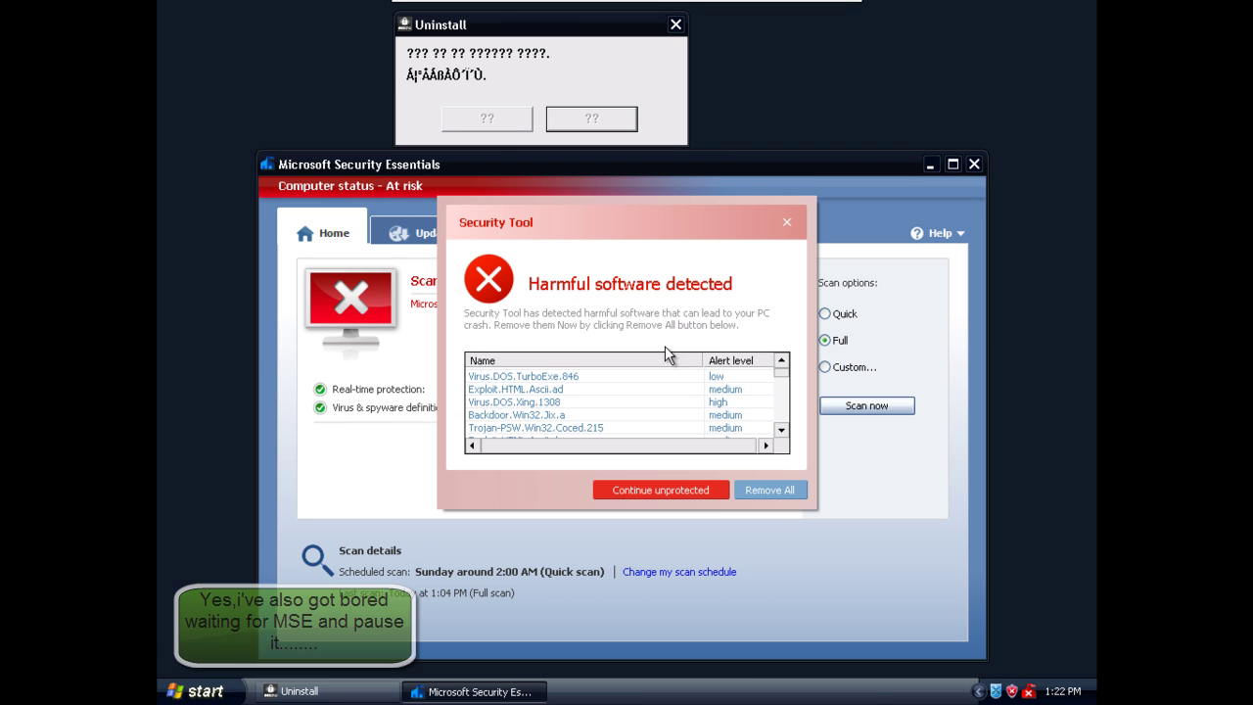
{"action": "left_click", "coordinate": [786, 222]}
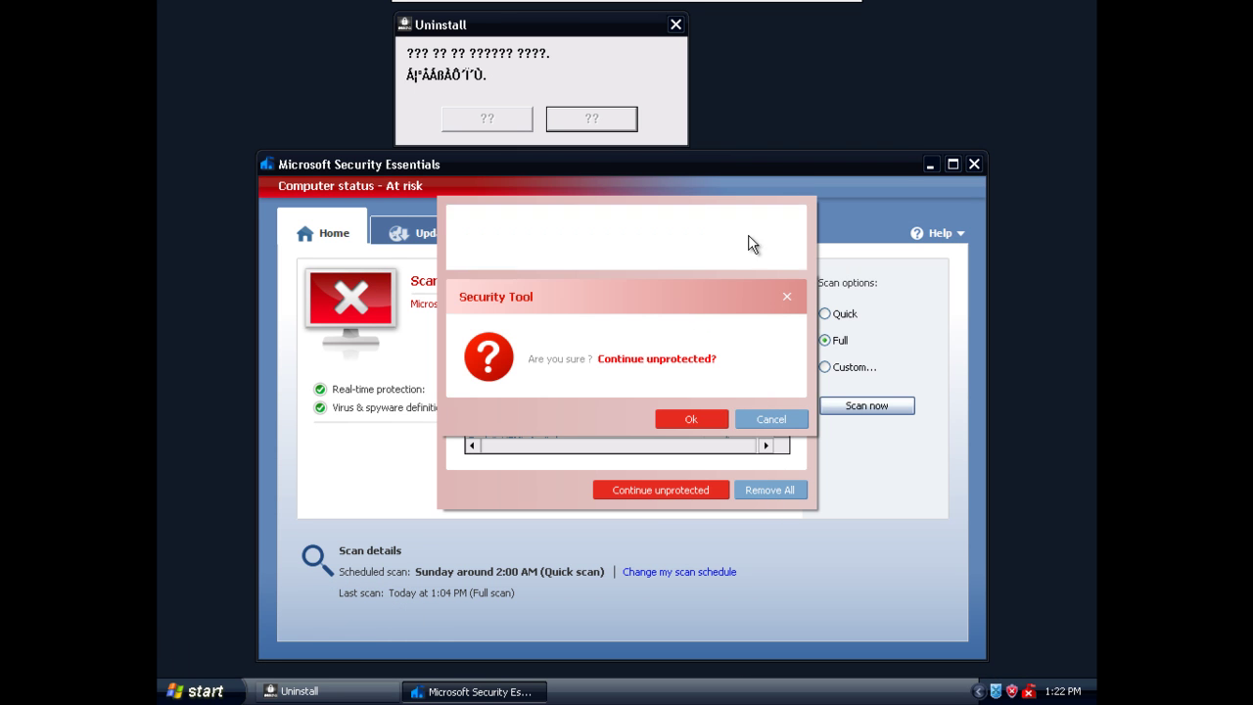
{"action": "left_click", "coordinate": [698, 420]}
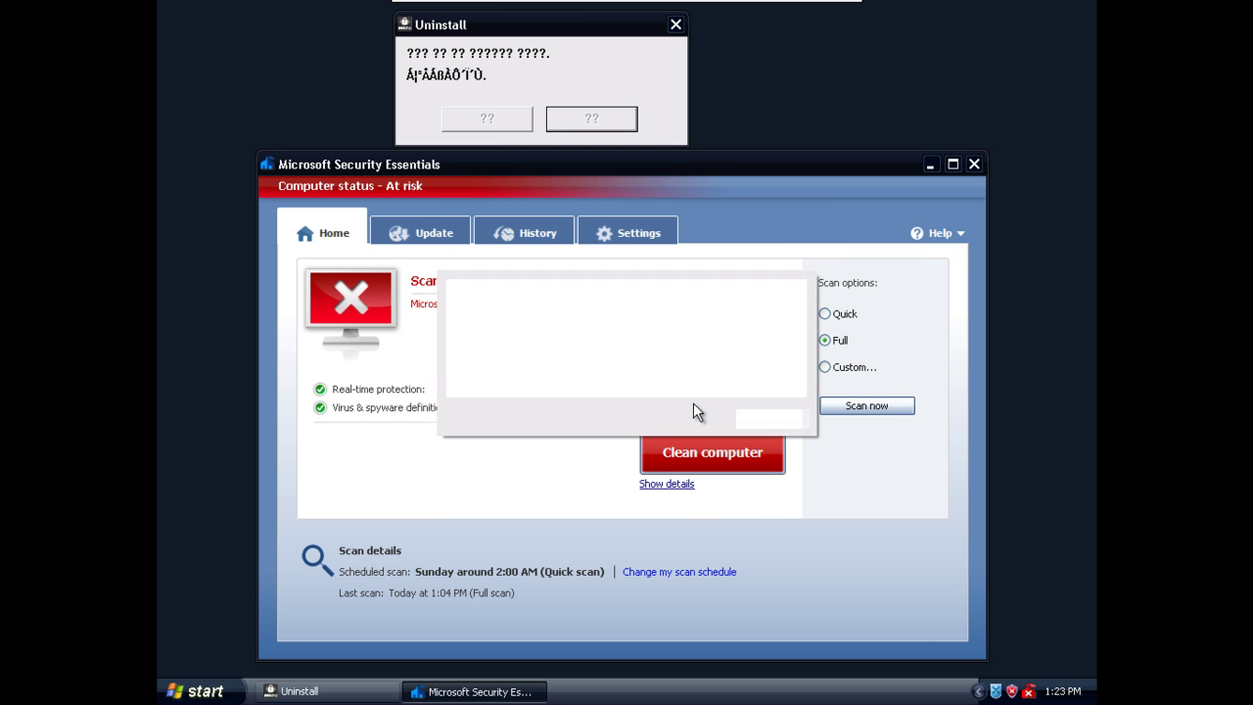
{"action": "left_click", "coordinate": [779, 417]}
{"action": "left_click", "coordinate": [705, 420]}
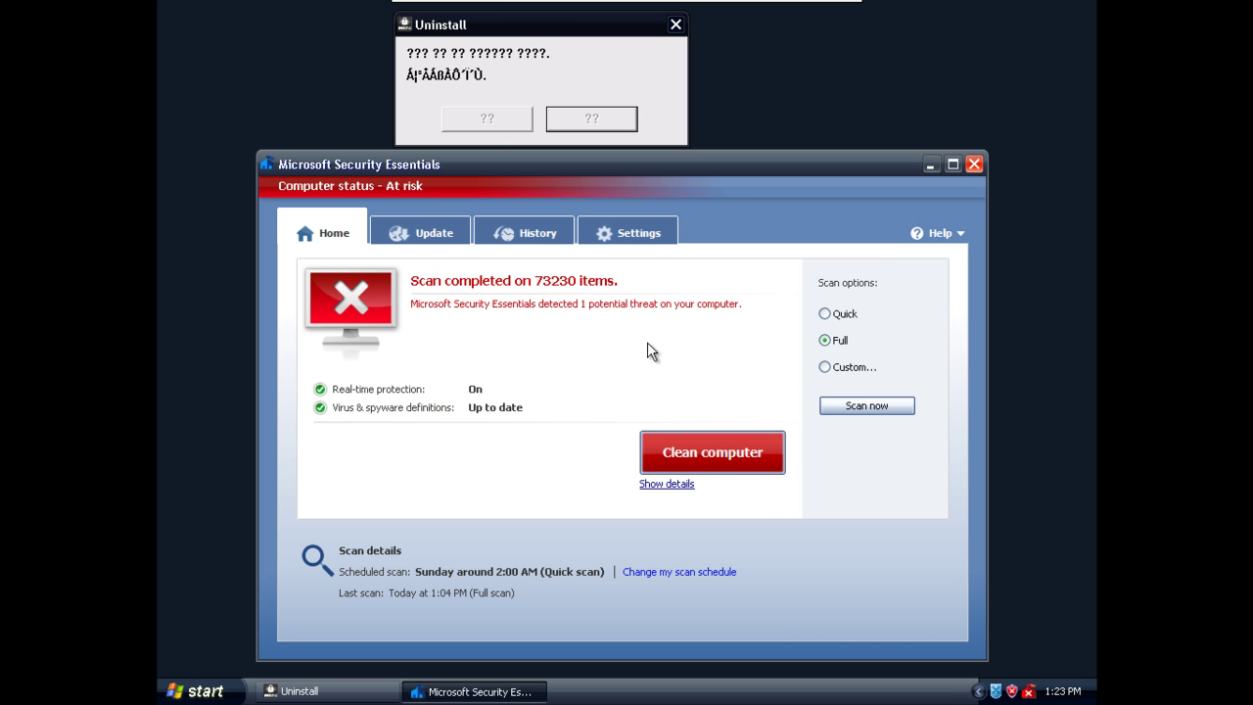
{"action": "left_click", "coordinate": [671, 485]}
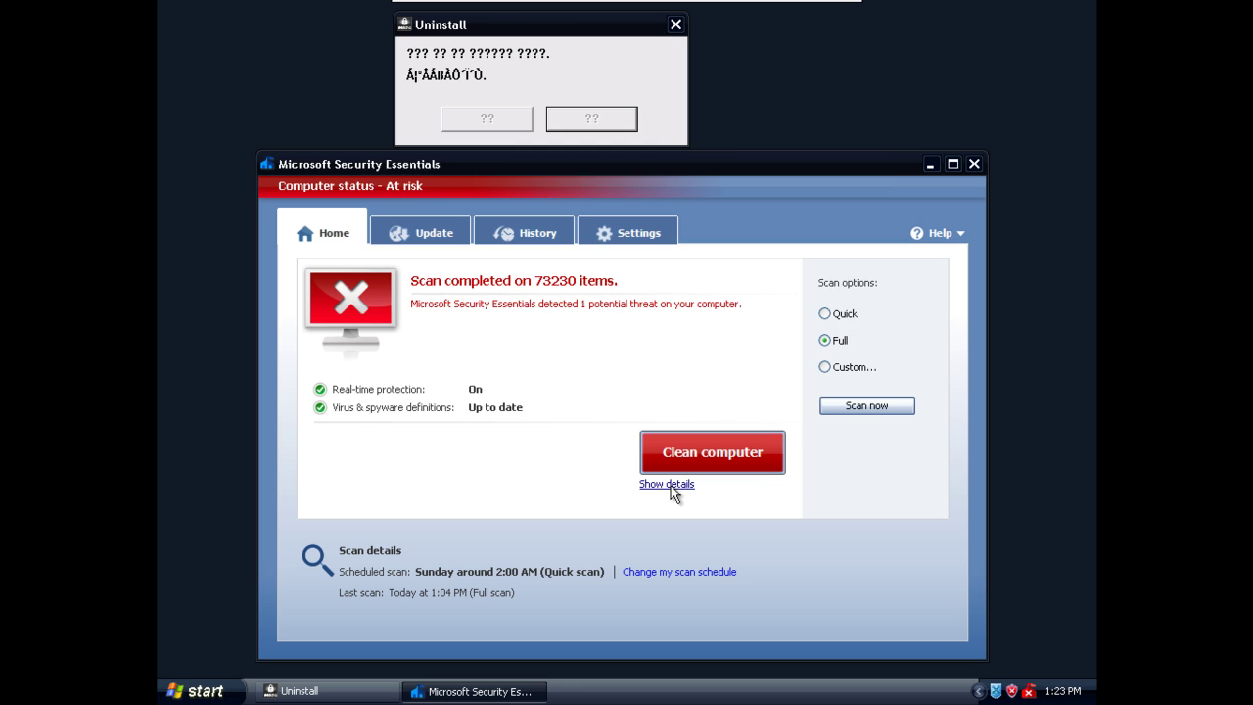
{"action": "left_click", "coordinate": [697, 411]}
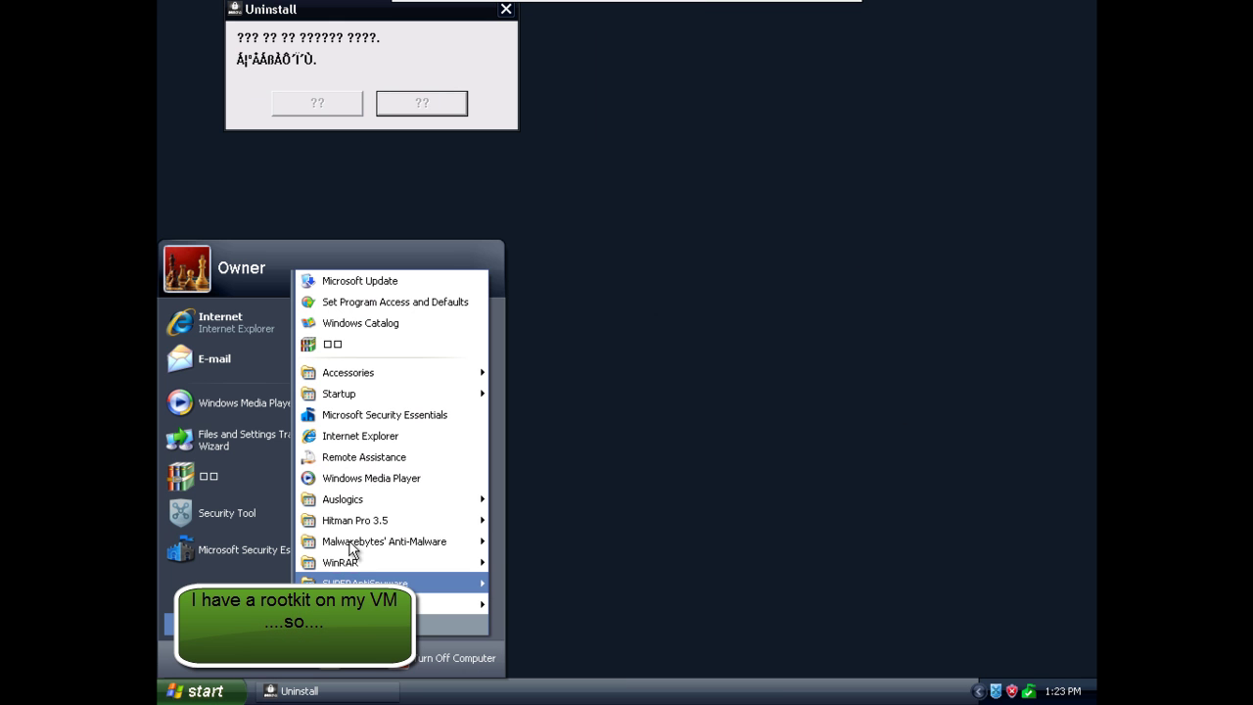
Step: Try launching Hitman Pro 3.5 and dismiss the Security Tool infection warning that blocks it
{"action": "left_click", "coordinate": [534, 521]}
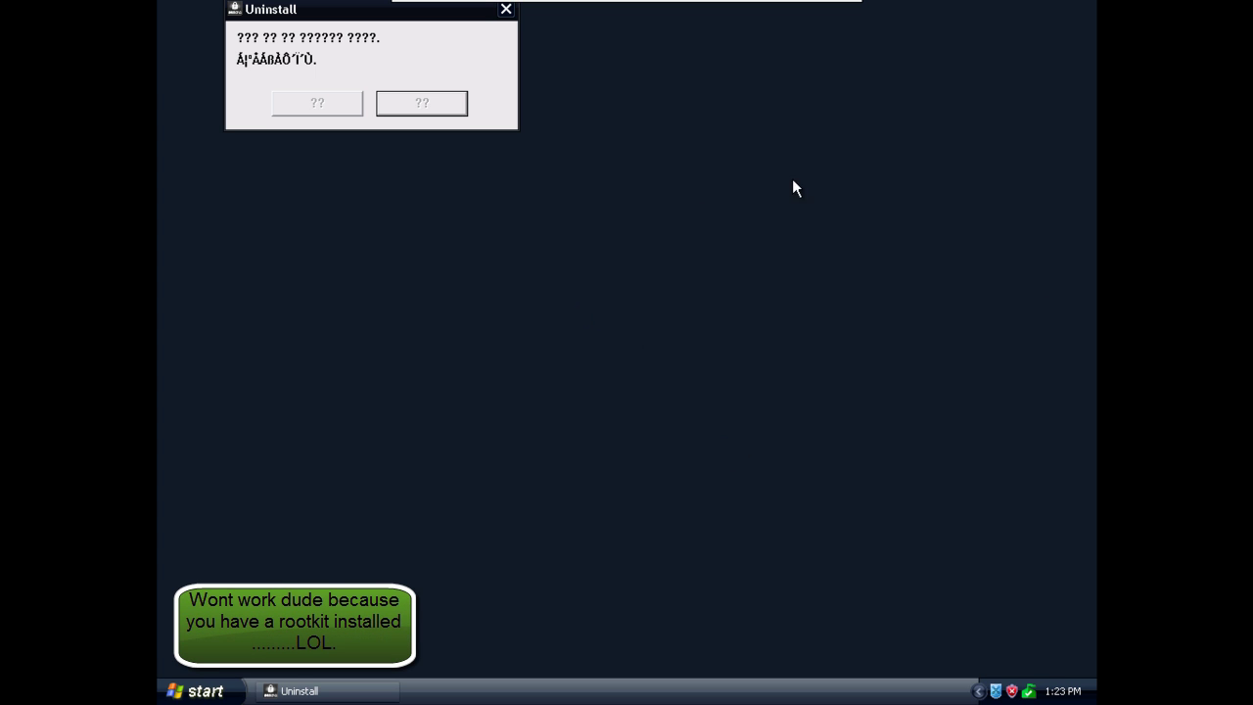
{"action": "left_click", "coordinate": [506, 9]}
{"action": "left_click", "coordinate": [764, 421]}
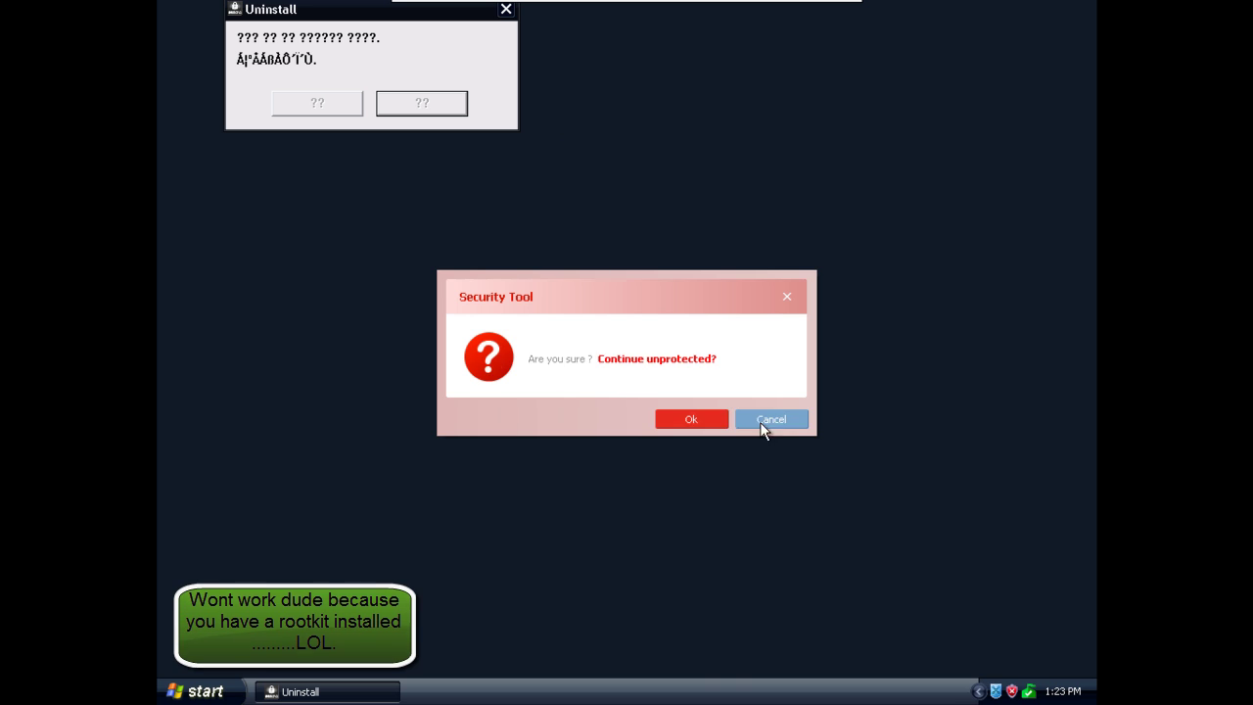
{"action": "left_click", "coordinate": [701, 421]}
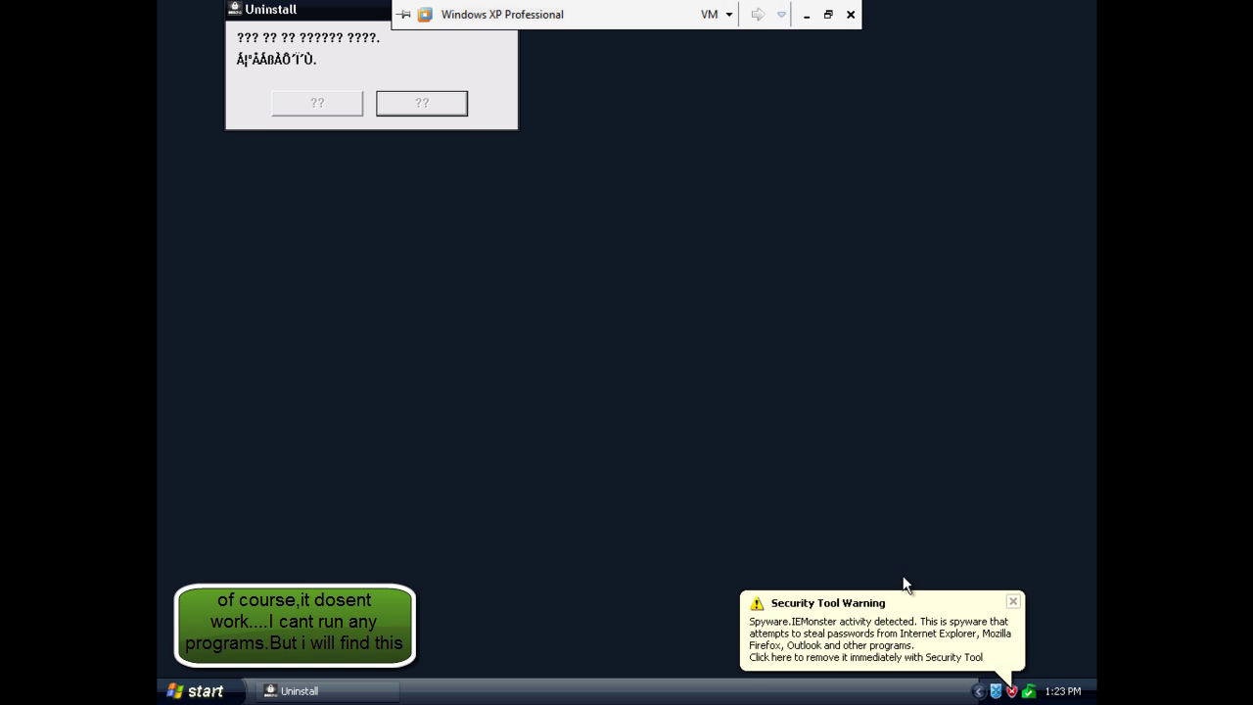
Step: Try launching Malwarebytes' Anti-Malware and dismiss the fake alert calling mbam.exe infected
{"action": "left_click", "coordinate": [1013, 601]}
{"action": "left_click", "coordinate": [196, 692]}
{"action": "left_click", "coordinate": [225, 624]}
{"action": "mouse_move", "coordinate": [397, 566]}
{"action": "mouse_move", "coordinate": [383, 541]}
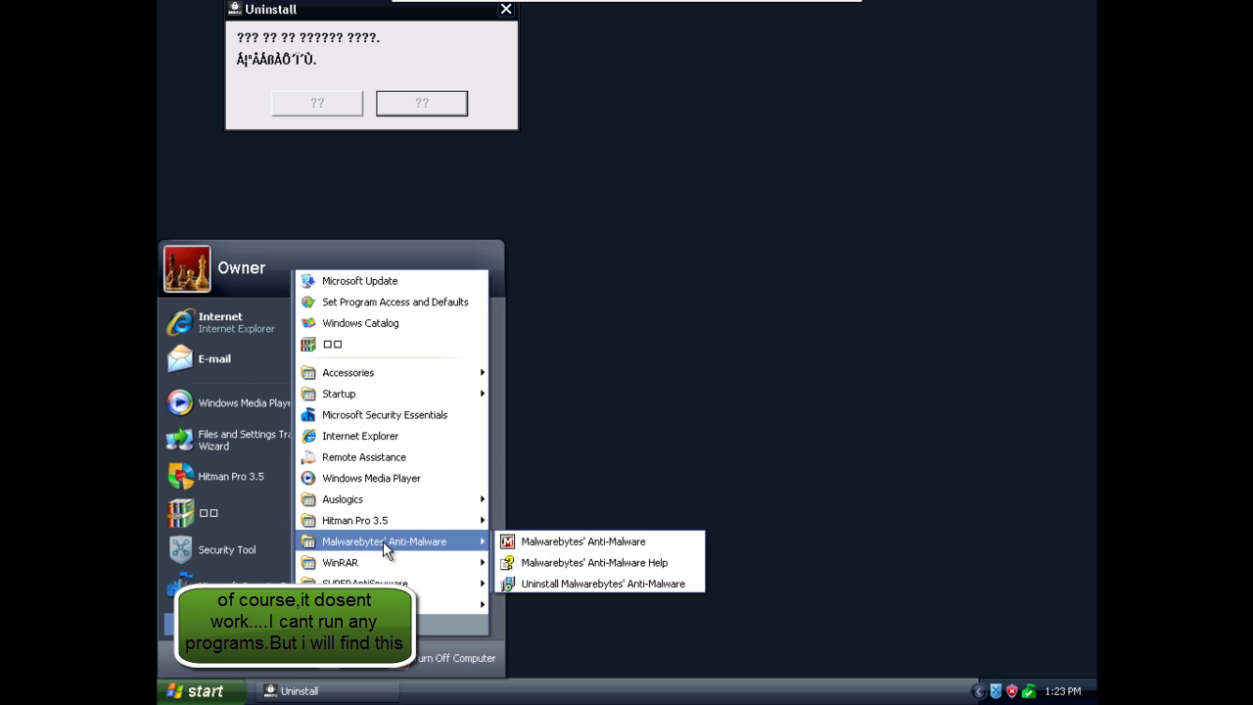
{"action": "left_click", "coordinate": [526, 543]}
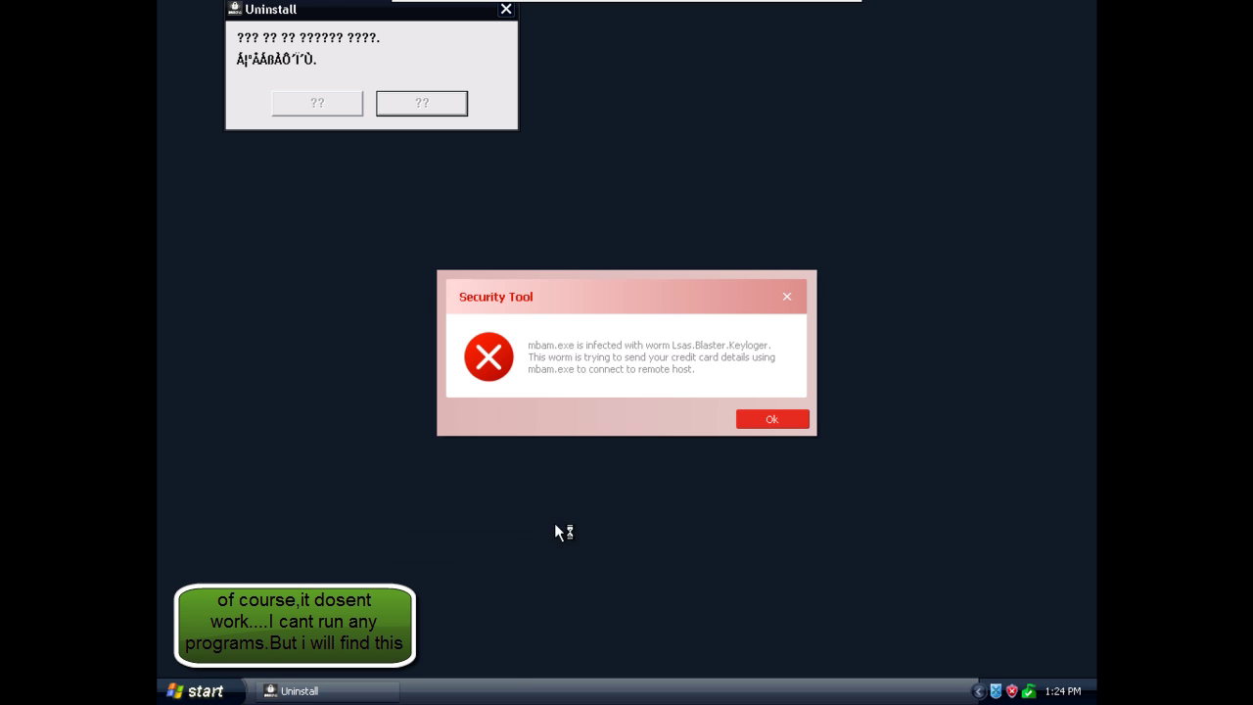
{"action": "left_click", "coordinate": [773, 419]}
{"action": "left_click", "coordinate": [693, 420]}
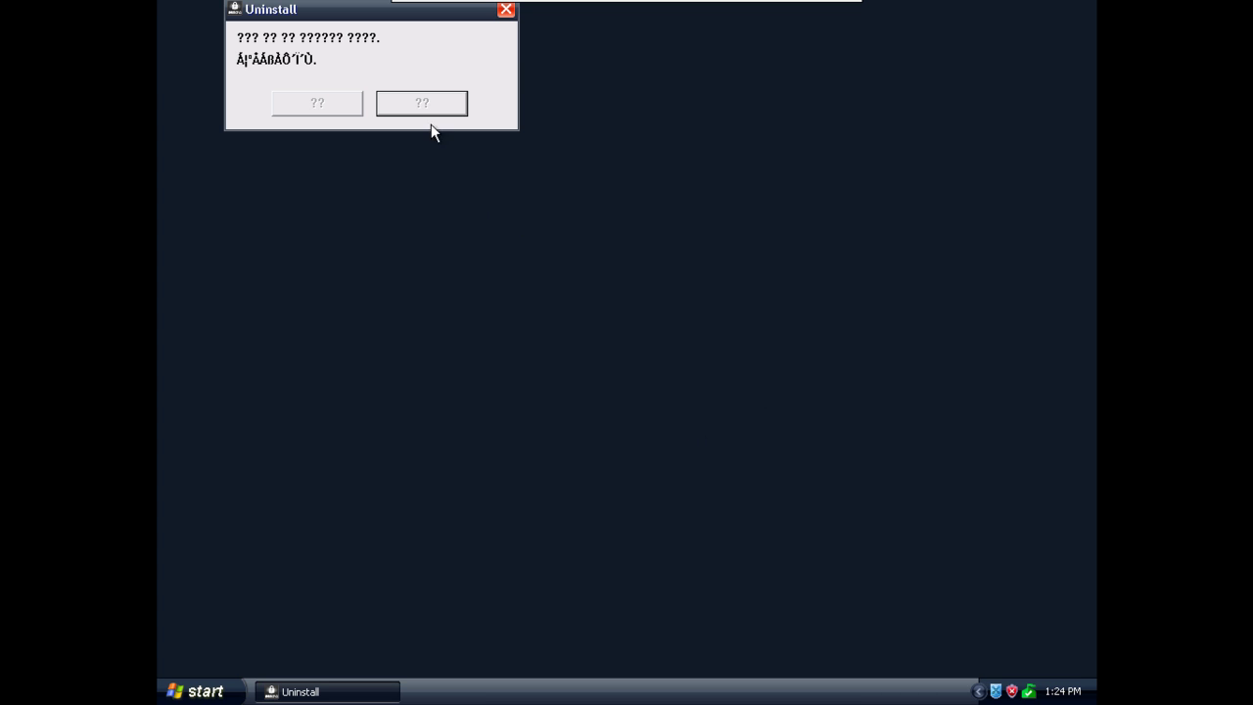
Step: Center the Uninstall dialog, retry Hitman Pro 3.5, and dismiss its fake infection alert
{"action": "left_click_drag", "start_coordinate": [374, 39], "coordinate": [788, 318]}
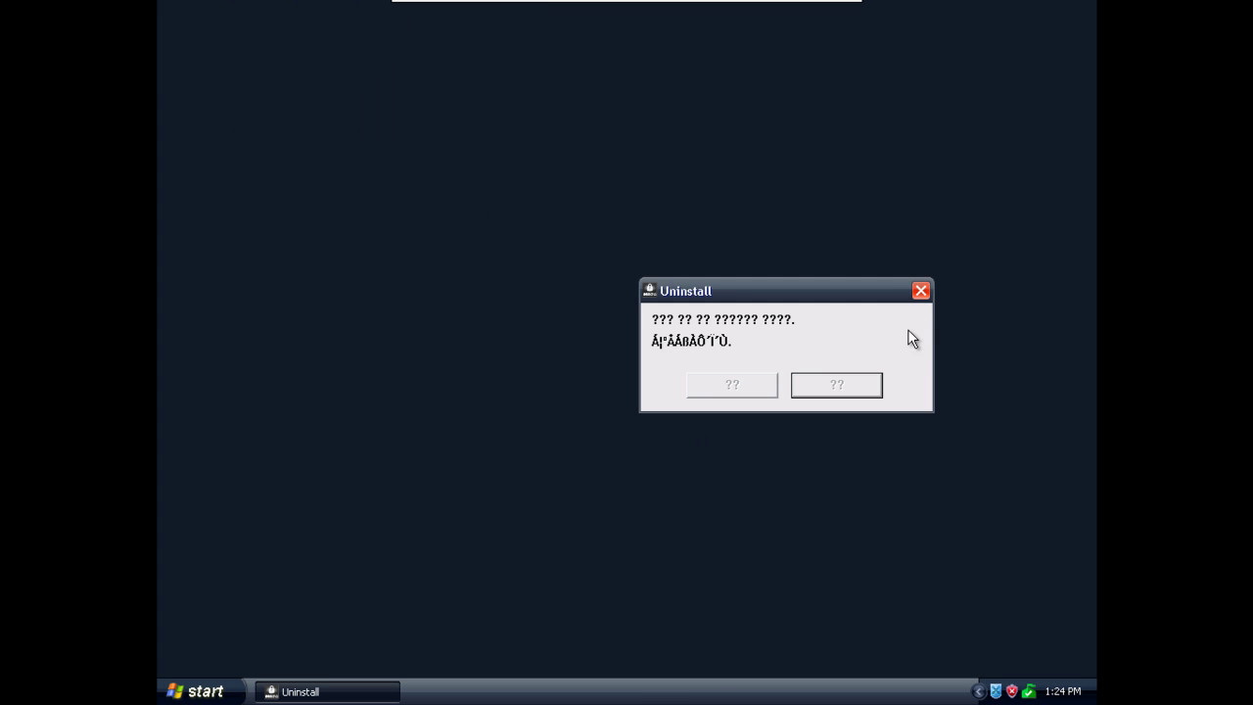
{"action": "left_click", "coordinate": [203, 691]}
{"action": "mouse_move", "coordinate": [284, 623]}
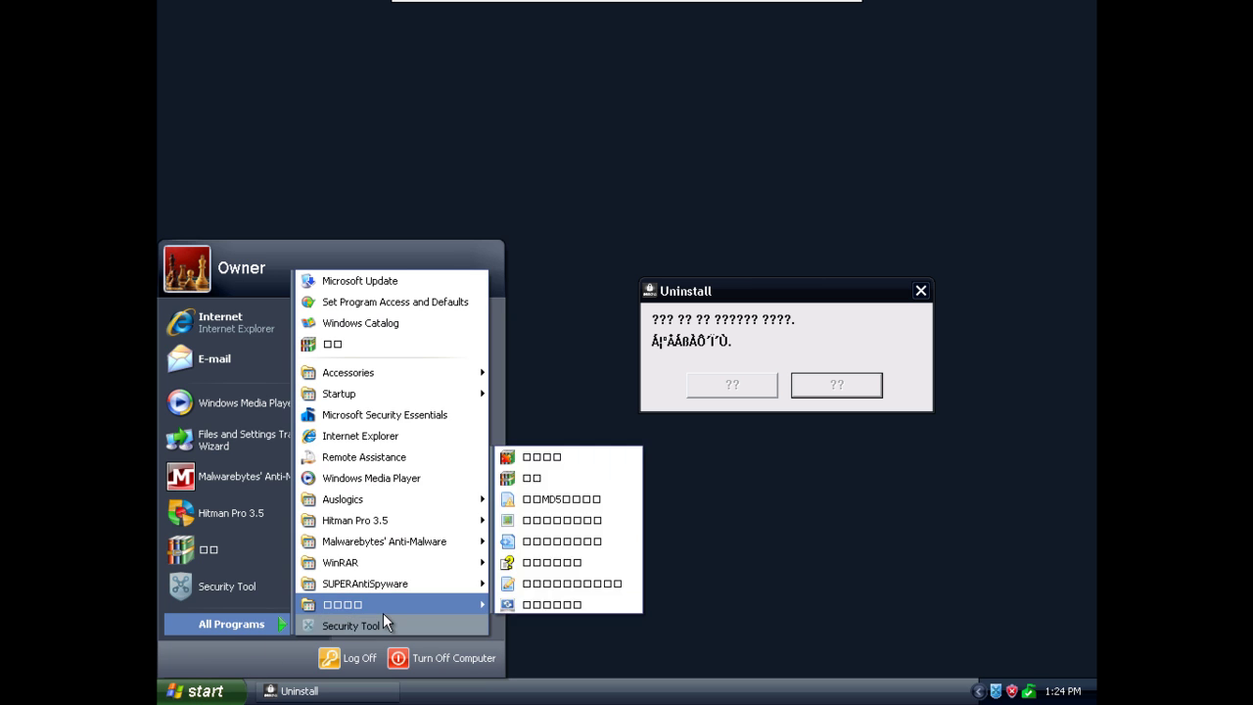
{"action": "mouse_move", "coordinate": [460, 520]}
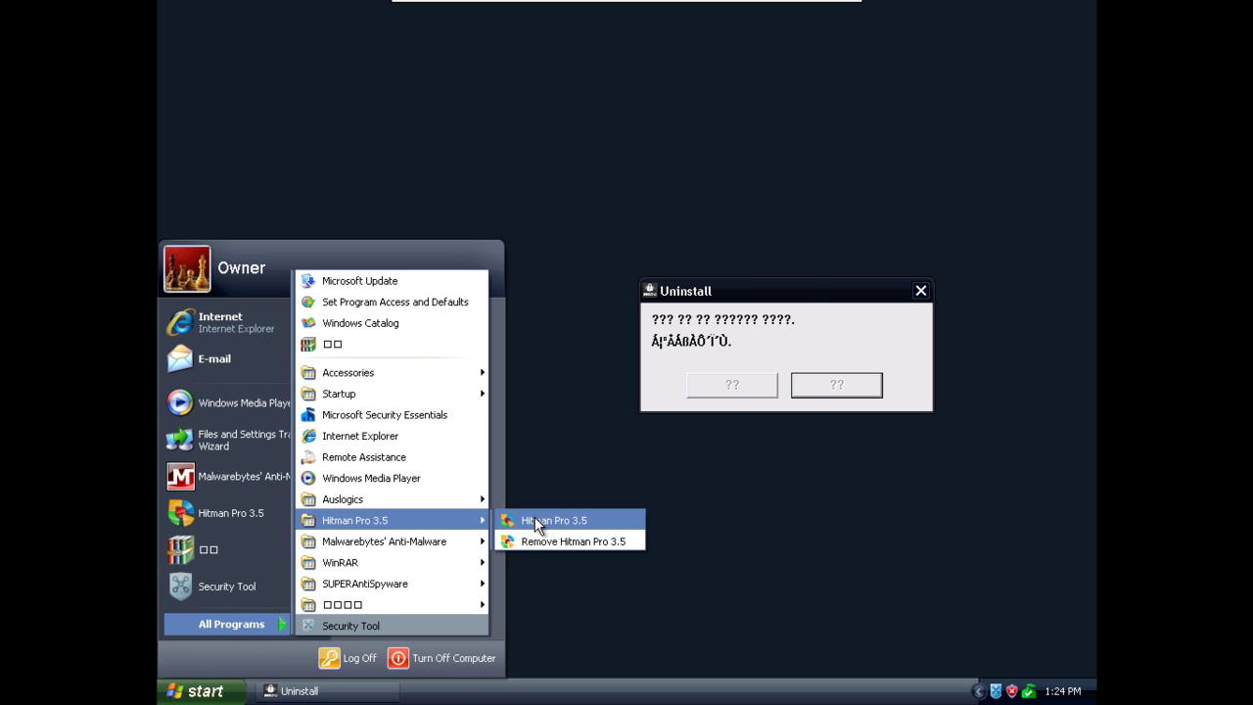
{"action": "left_click", "coordinate": [533, 521]}
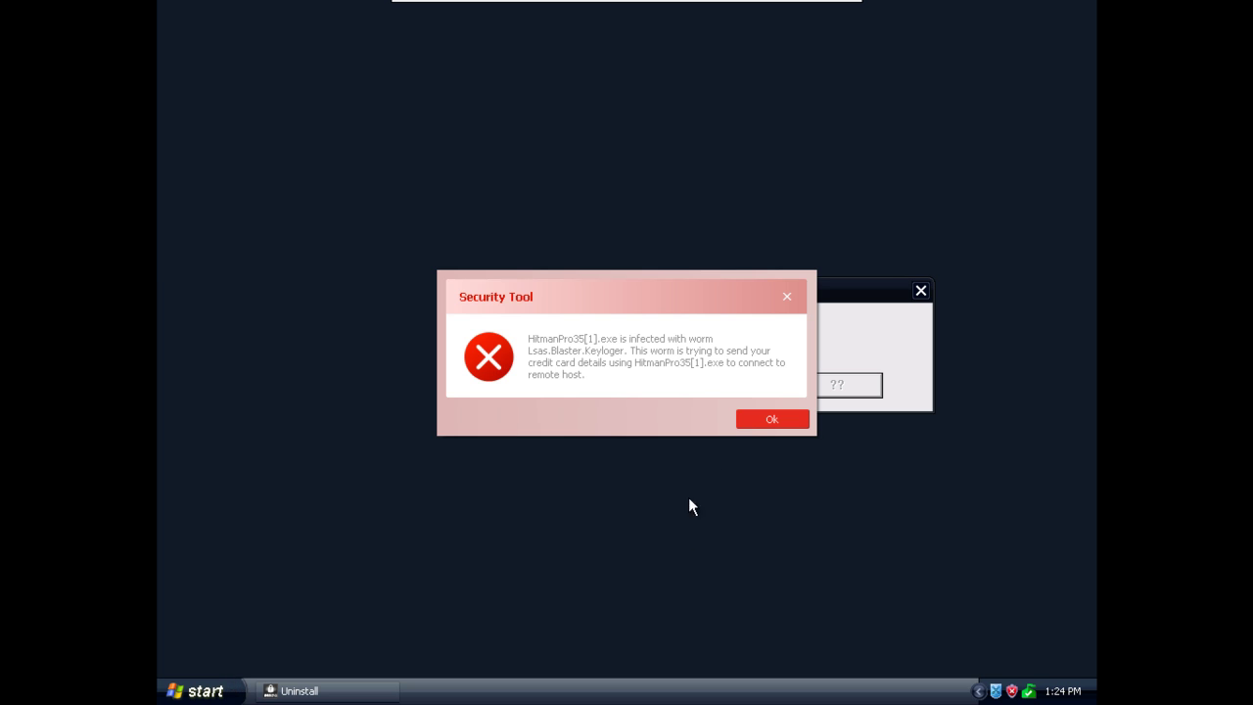
{"action": "left_click", "coordinate": [768, 420]}
{"action": "left_click", "coordinate": [695, 421]}
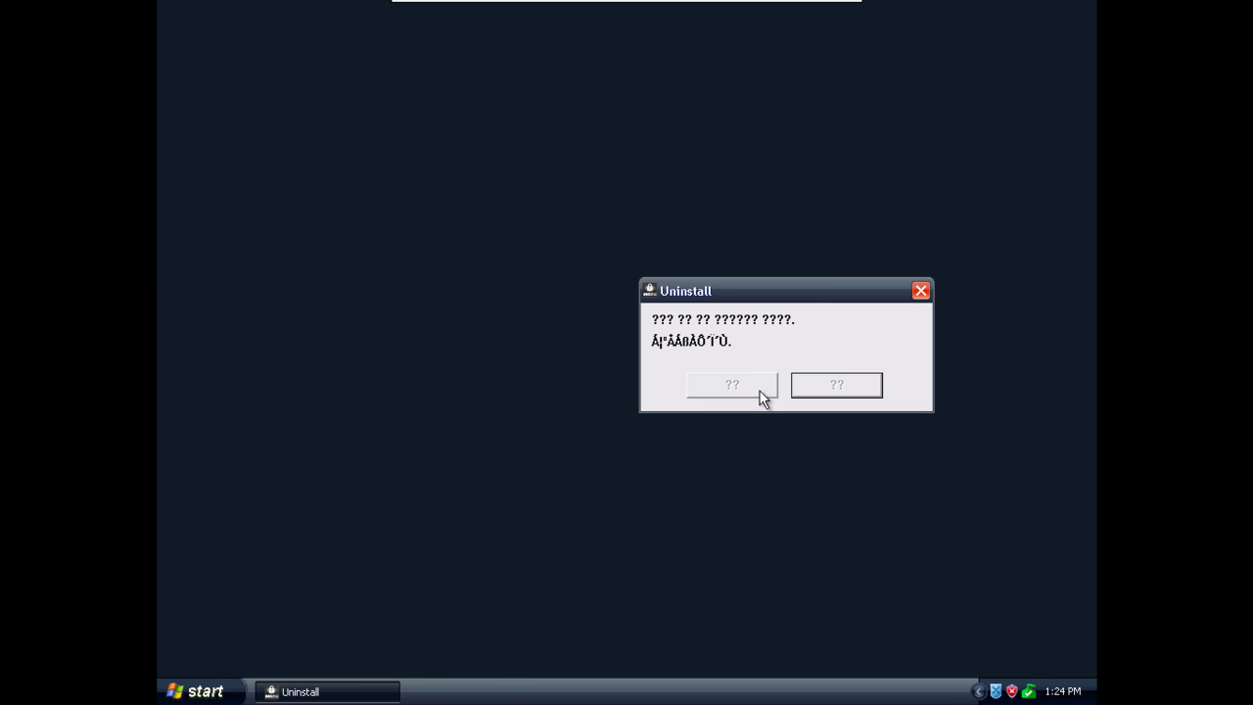
Step: Retry Malwarebytes' Anti-Malware and dismiss its fake infection alert and confirmation
{"action": "left_click", "coordinate": [235, 690]}
{"action": "left_click", "coordinate": [279, 626]}
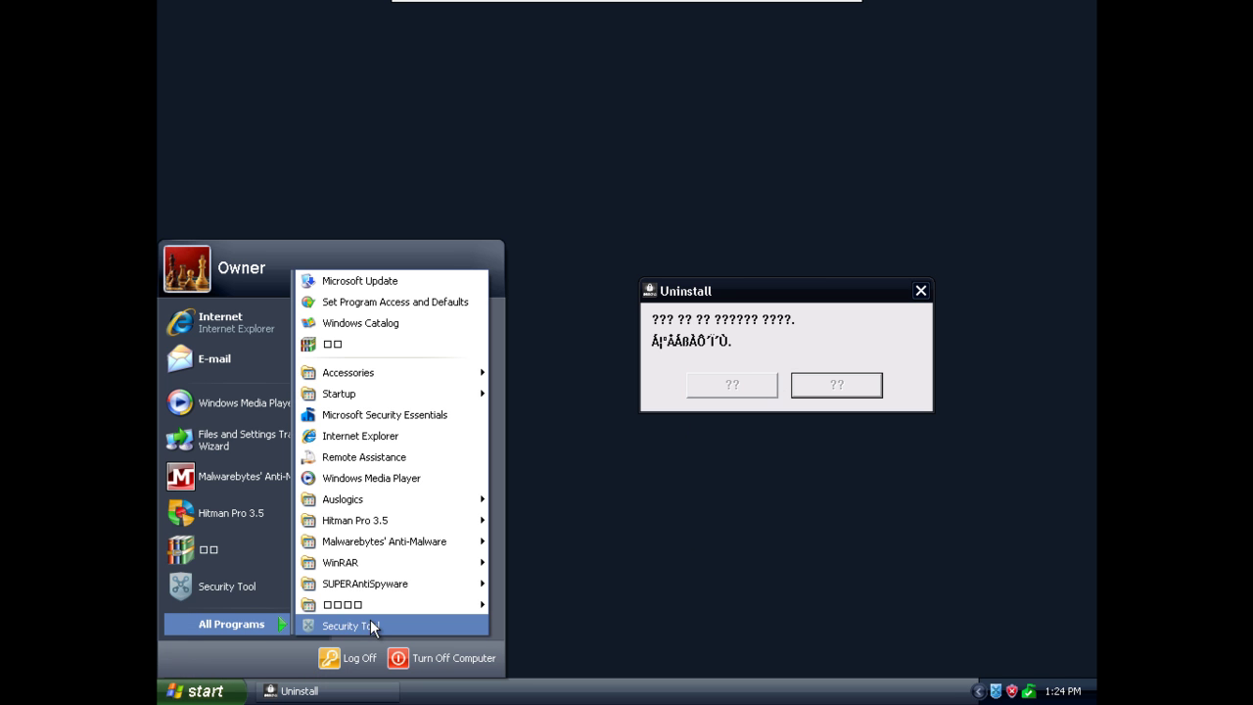
{"action": "mouse_move", "coordinate": [419, 526]}
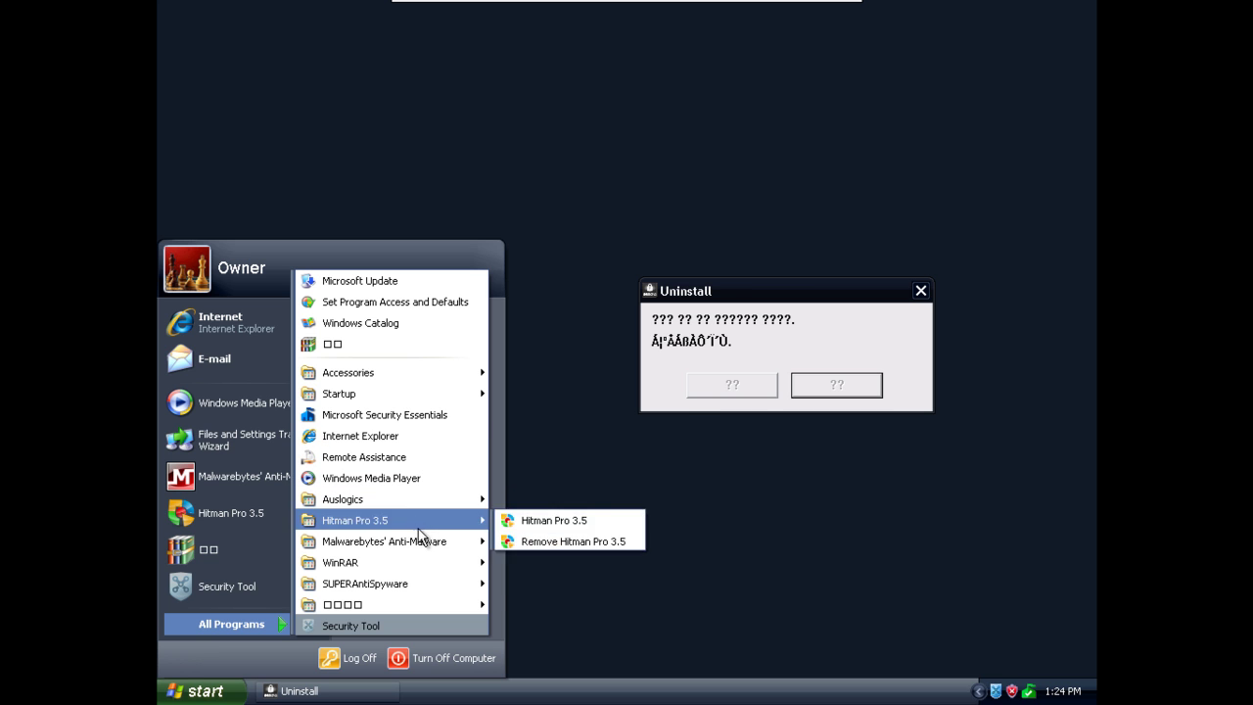
{"action": "mouse_move", "coordinate": [452, 538]}
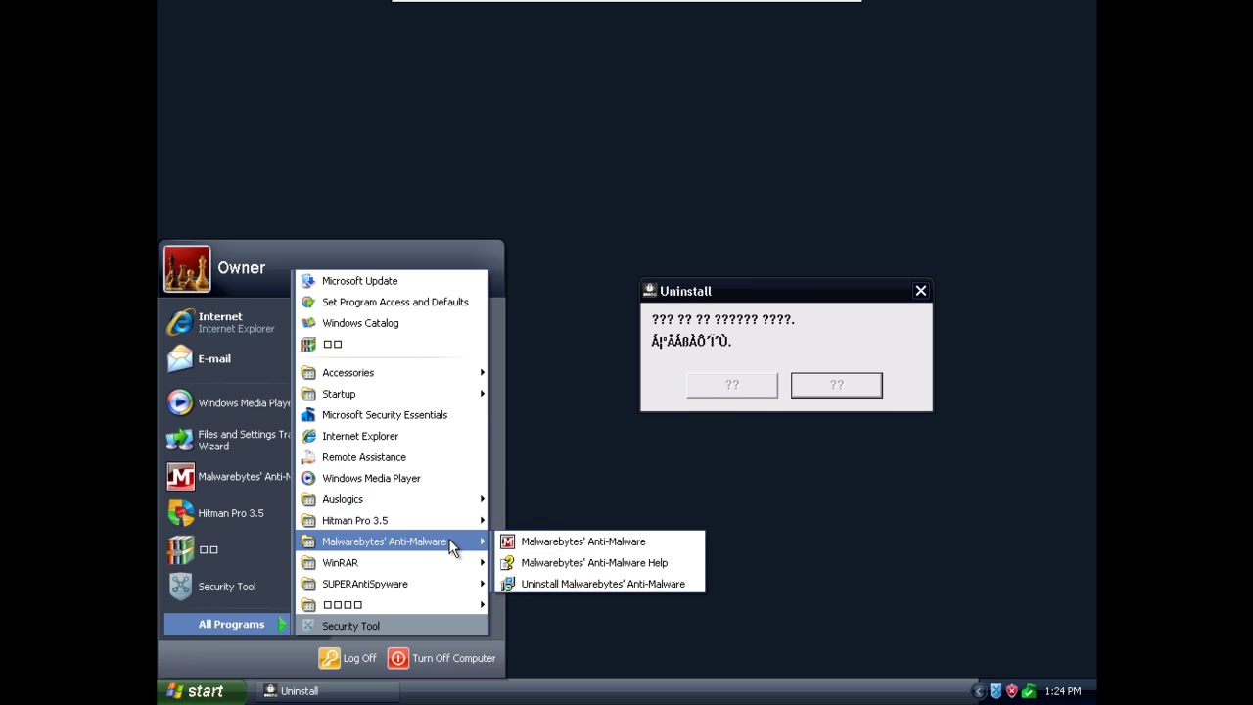
{"action": "left_click", "coordinate": [575, 548]}
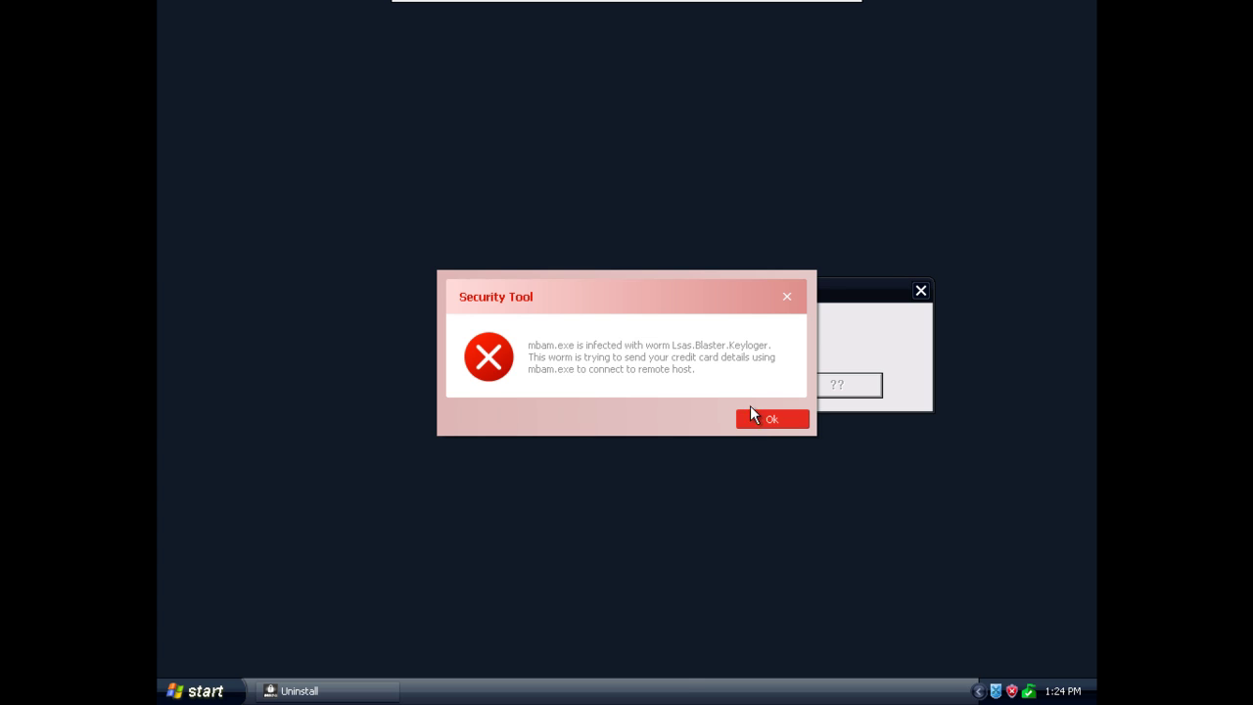
{"action": "left_click", "coordinate": [758, 418]}
{"action": "left_click", "coordinate": [767, 420]}
Step: Use the taskbar menu, then dismiss the Security Tool alert naming the Lsas.Blaster.Keylogger worm
{"action": "right_click", "coordinate": [544, 691]}
{"action": "left_click", "coordinate": [546, 667]}
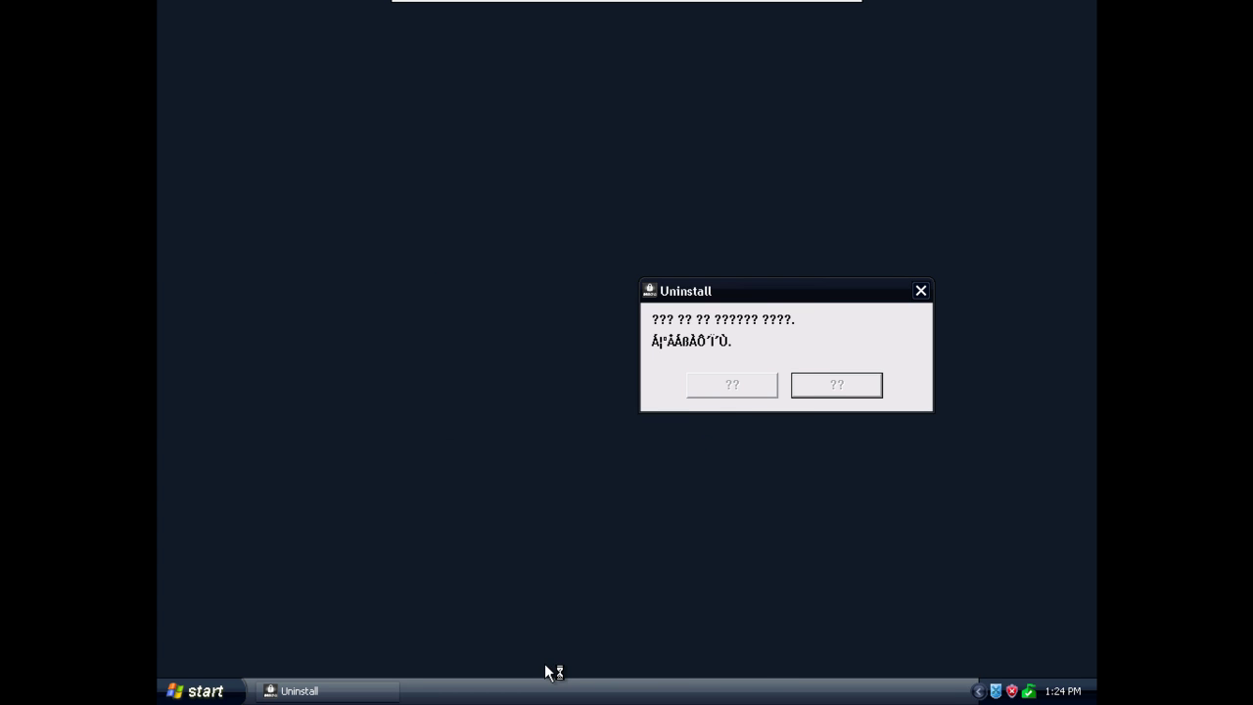
{"action": "left_click", "coordinate": [774, 419]}
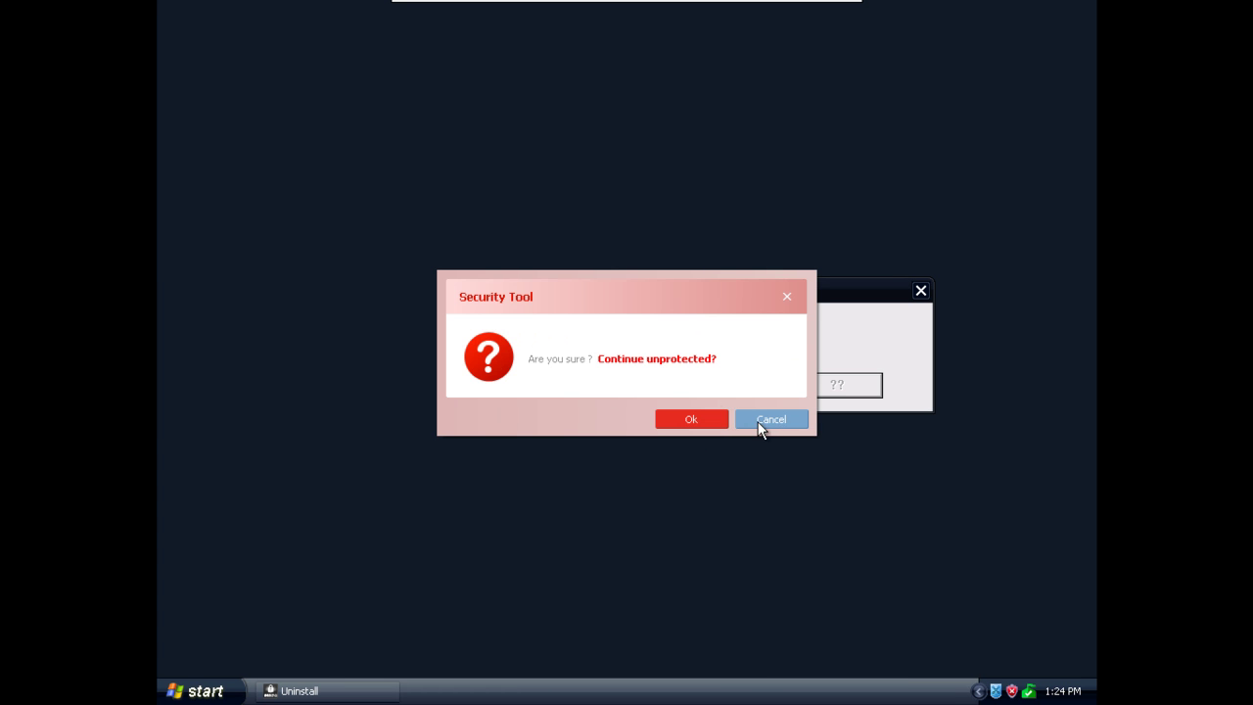
{"action": "left_click", "coordinate": [701, 417]}
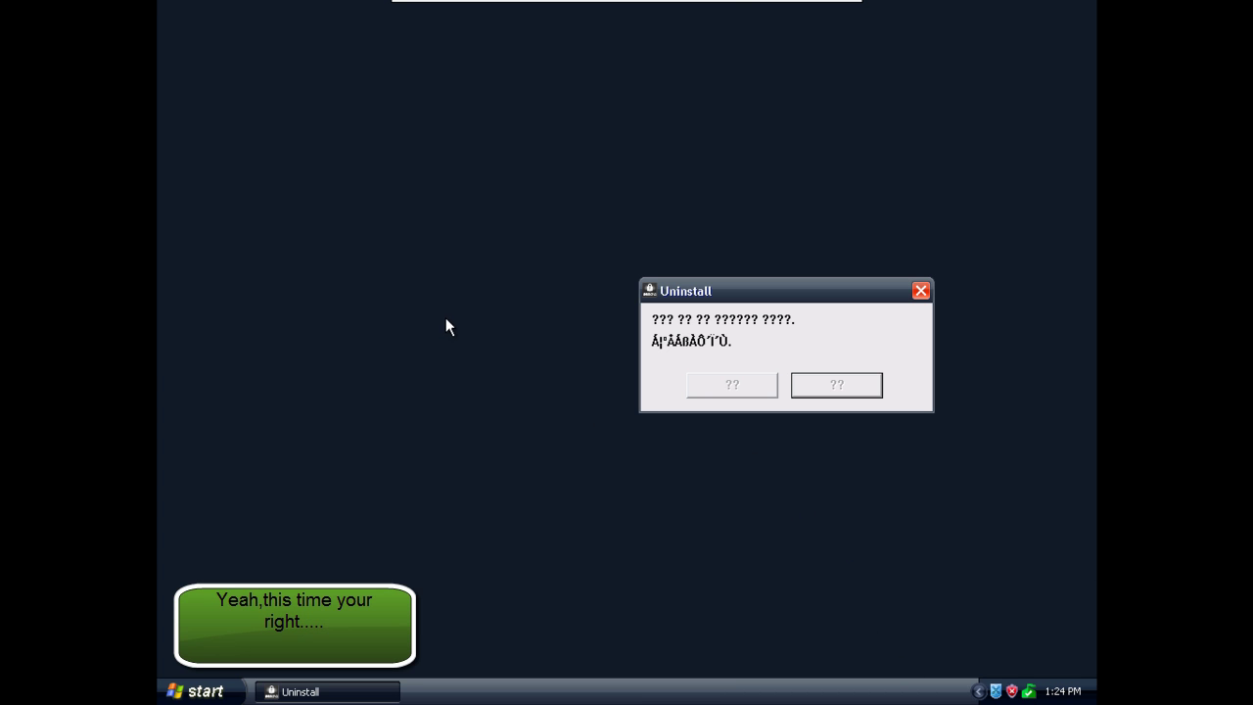
Step: Drag the garbled Uninstall dialog by its title bar to the top-left of the desktop
{"action": "mouse_move", "coordinate": [739, 11]}
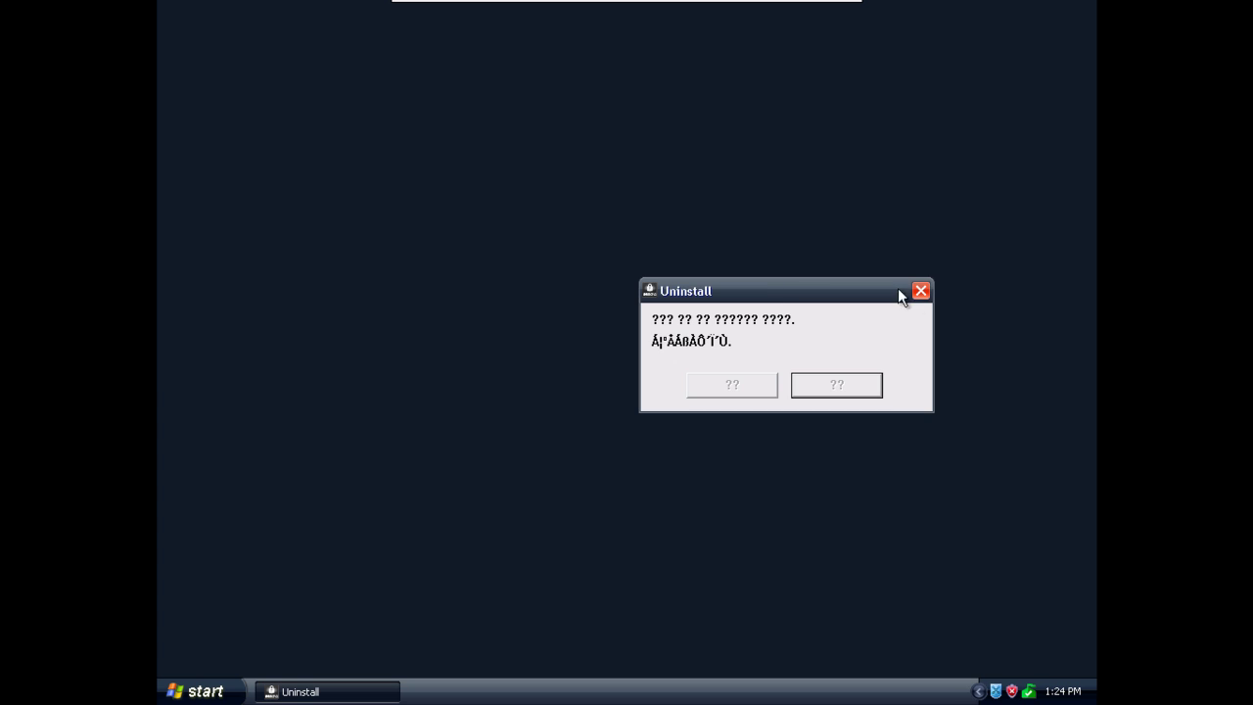
{"action": "left_click_drag", "start_coordinate": [897, 288], "coordinate": [509, 8]}
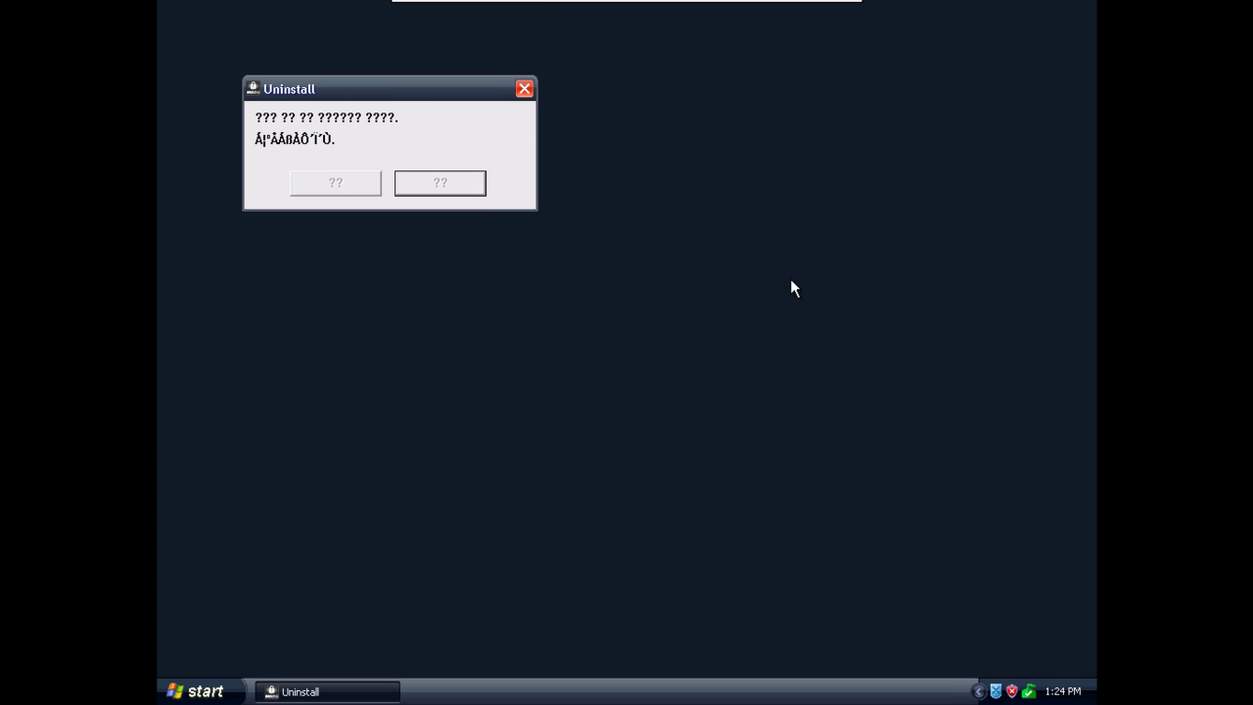